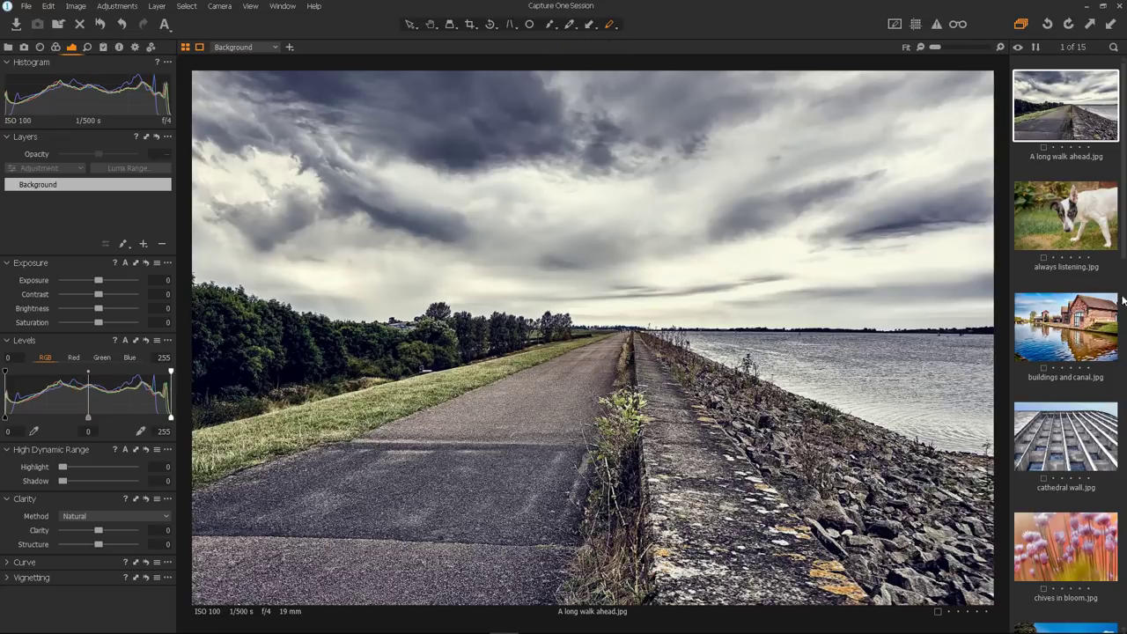
Step: Give A long walk ahead.jpg a five-star rating and clear its rating again
click(1072, 150)
click(1079, 150)
click(1089, 149)
right_click(1043, 120)
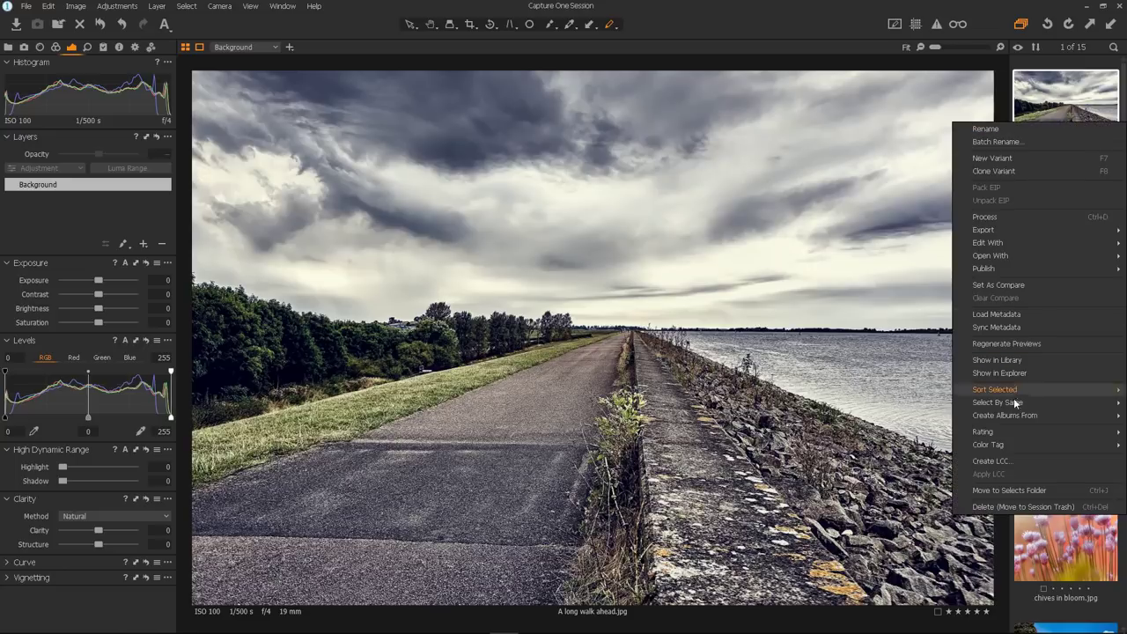
mouse_move(1012, 431)
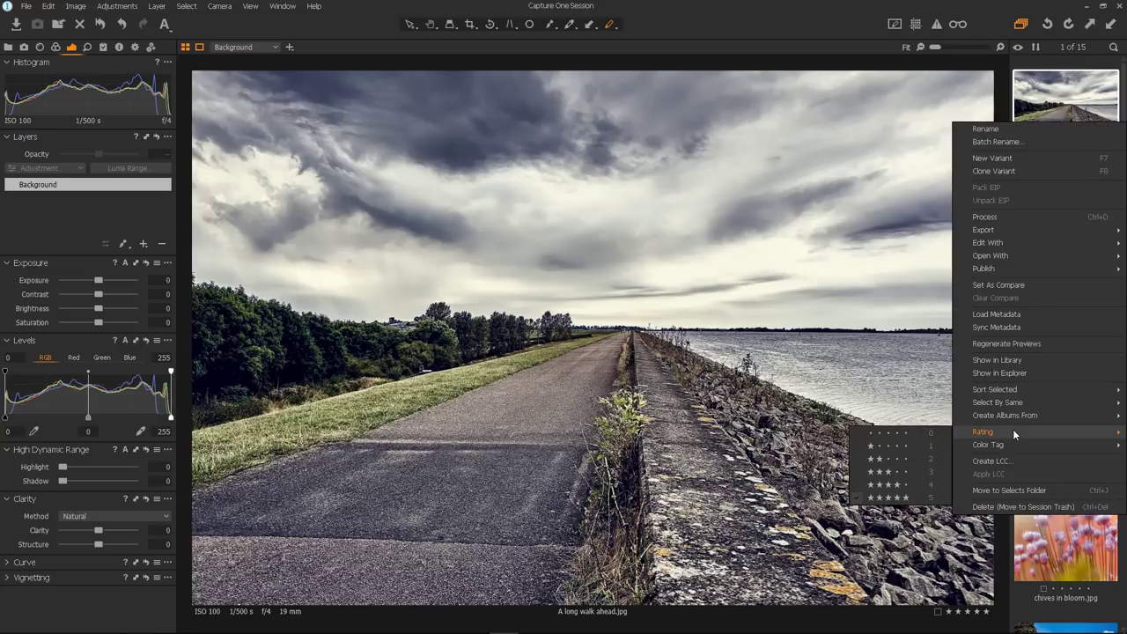
click(897, 433)
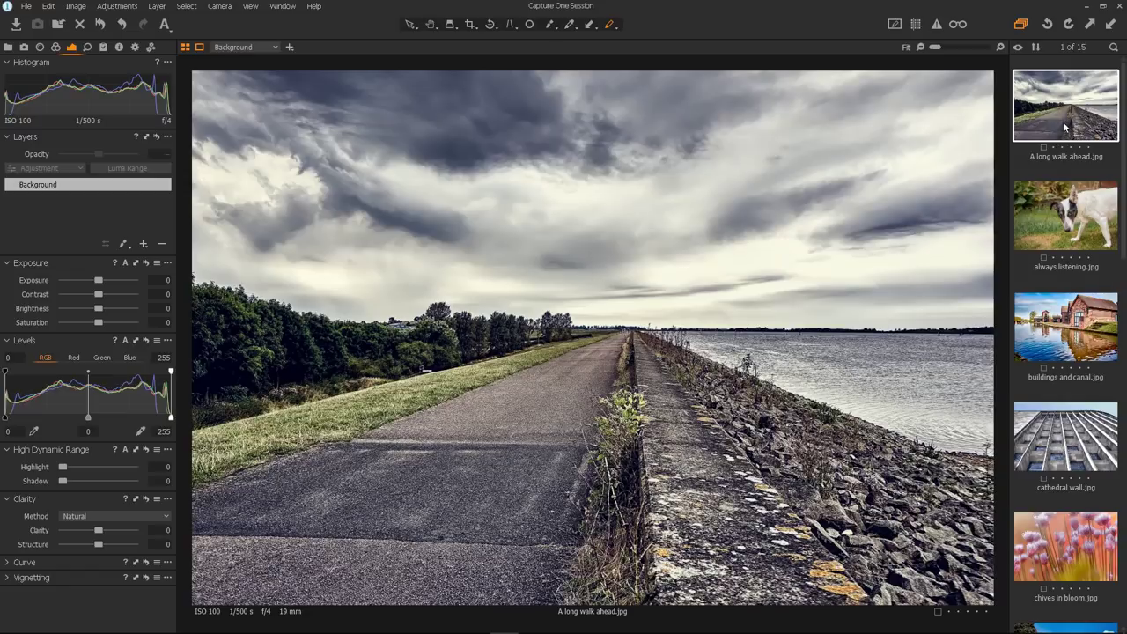
Step: Select the three images from A long walk ahead.jpg to buildings and canal.jpg and rate them all five stars
shift+click(1068, 344)
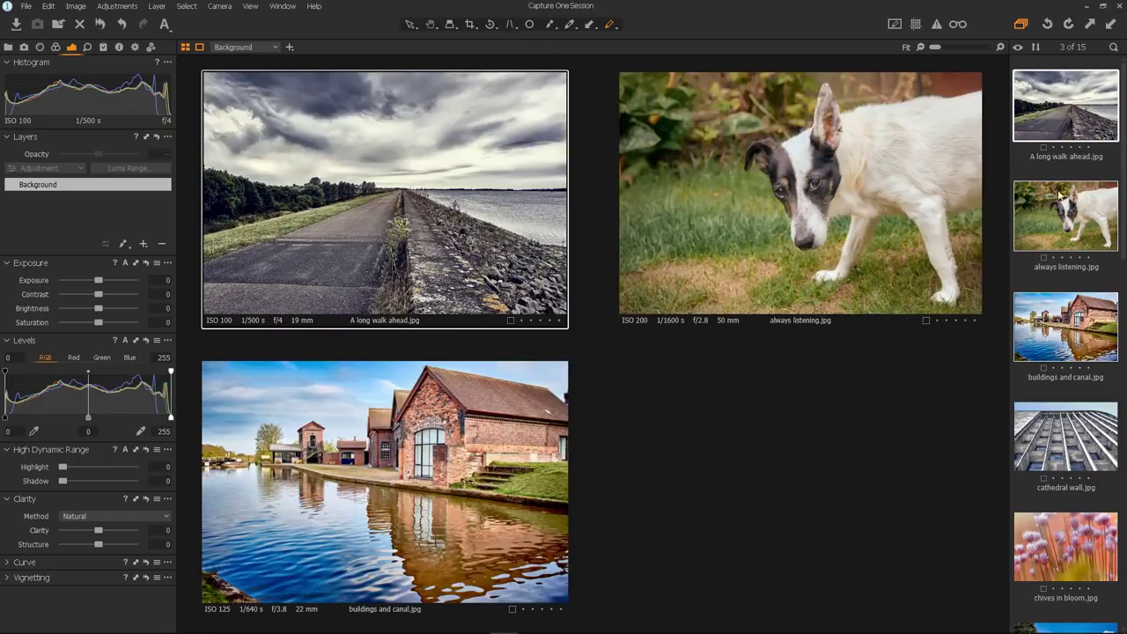
key(2)
click(1071, 148)
right_click(1053, 120)
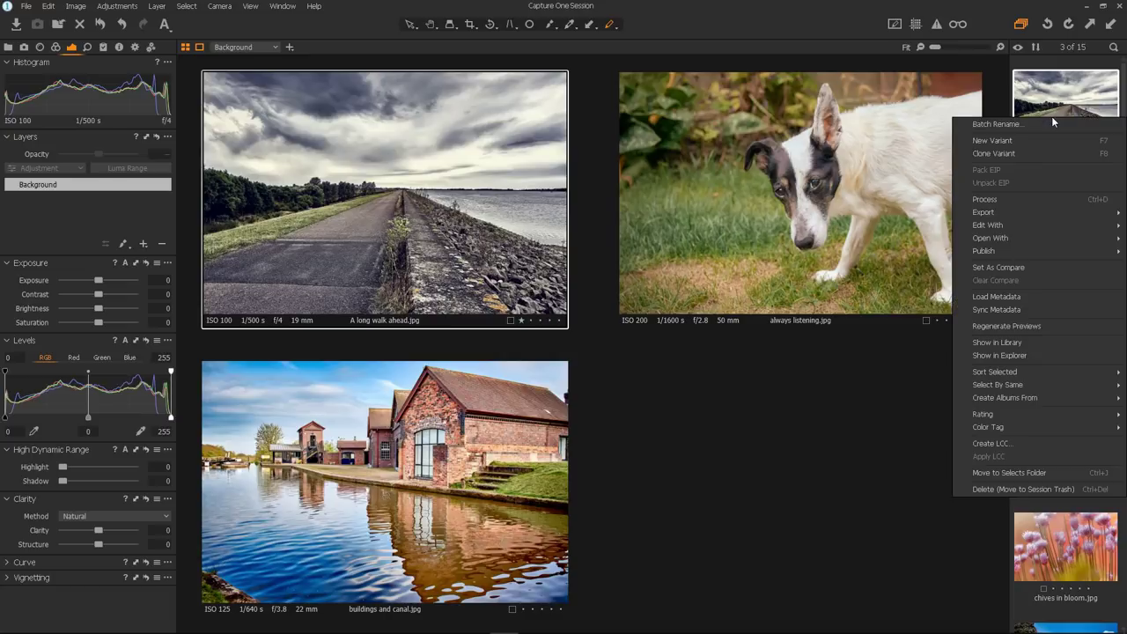
mouse_move(1021, 414)
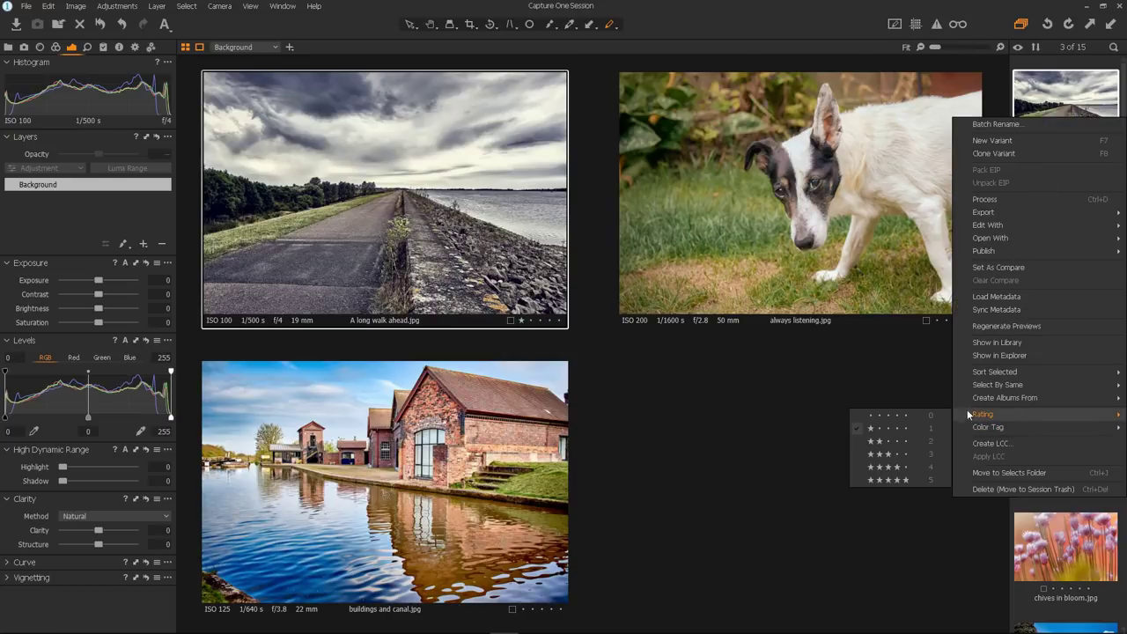
click(903, 479)
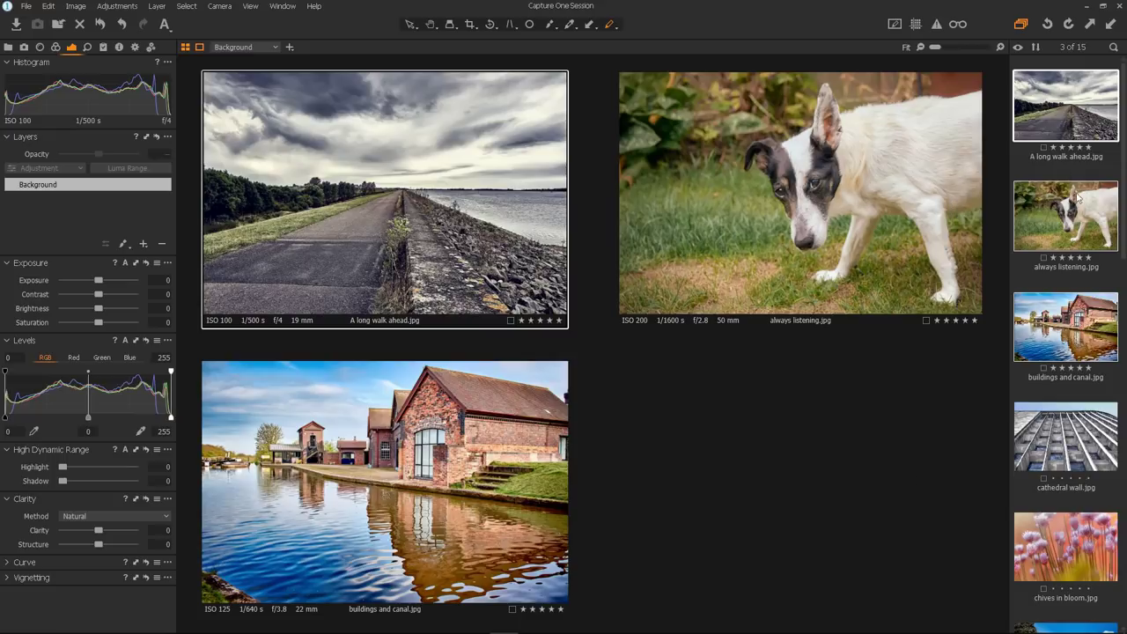
Step: Clear the star rating of the three selected images
right_click(1040, 111)
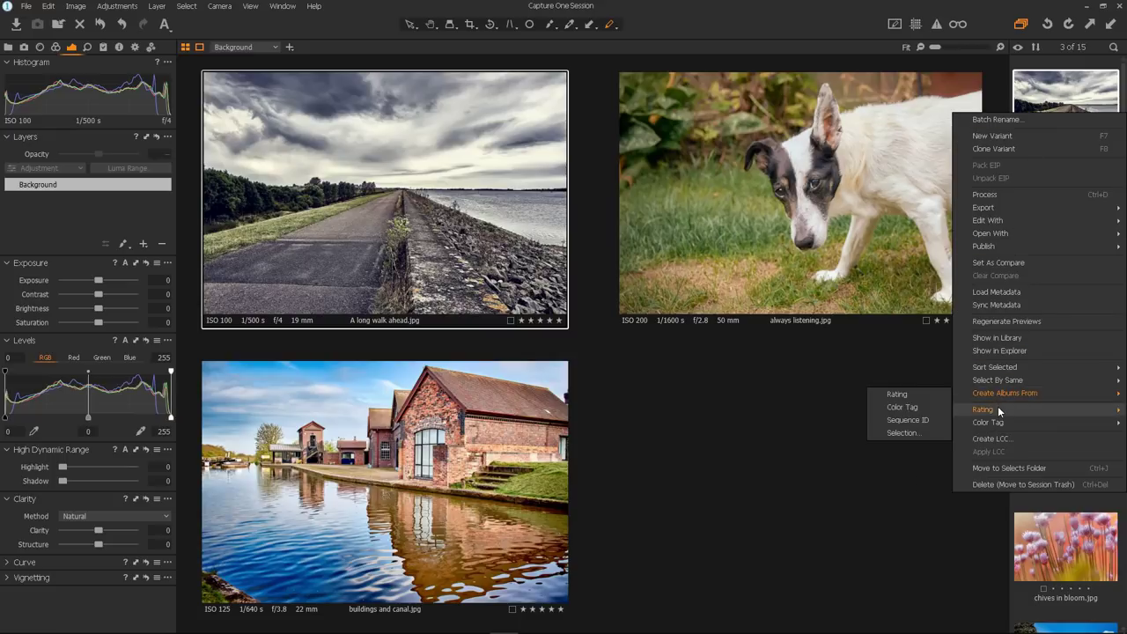
mouse_move(997, 405)
click(925, 405)
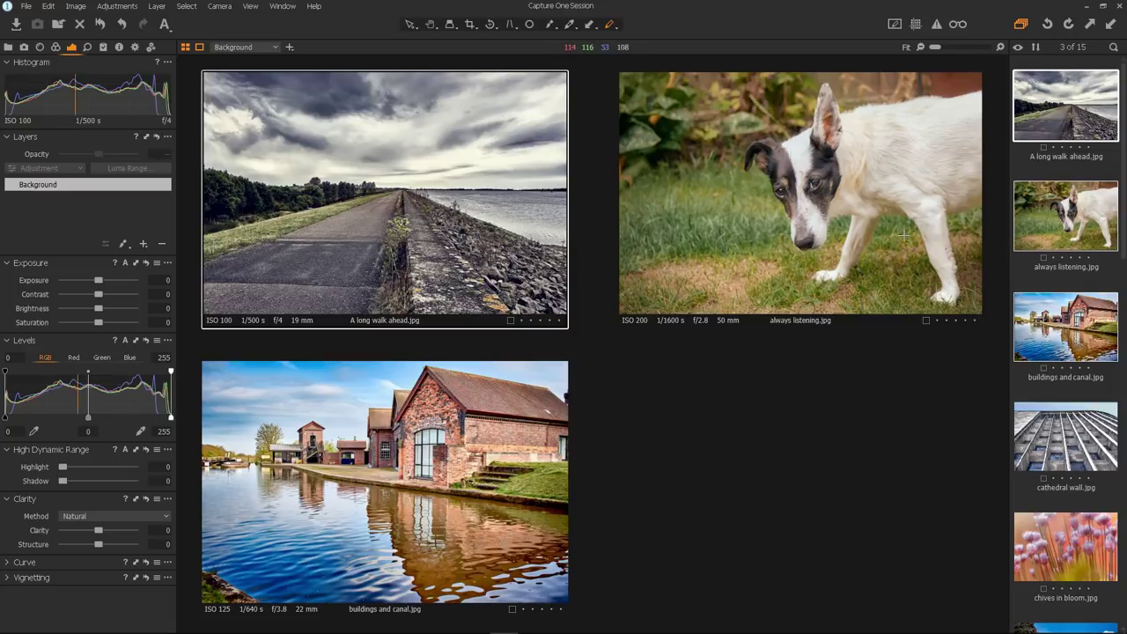
Step: Try a one-star rating on the selected images, clear it, and select only A long walk ahead.jpg
key(1)
key(0)
click(1066, 424)
click(1049, 119)
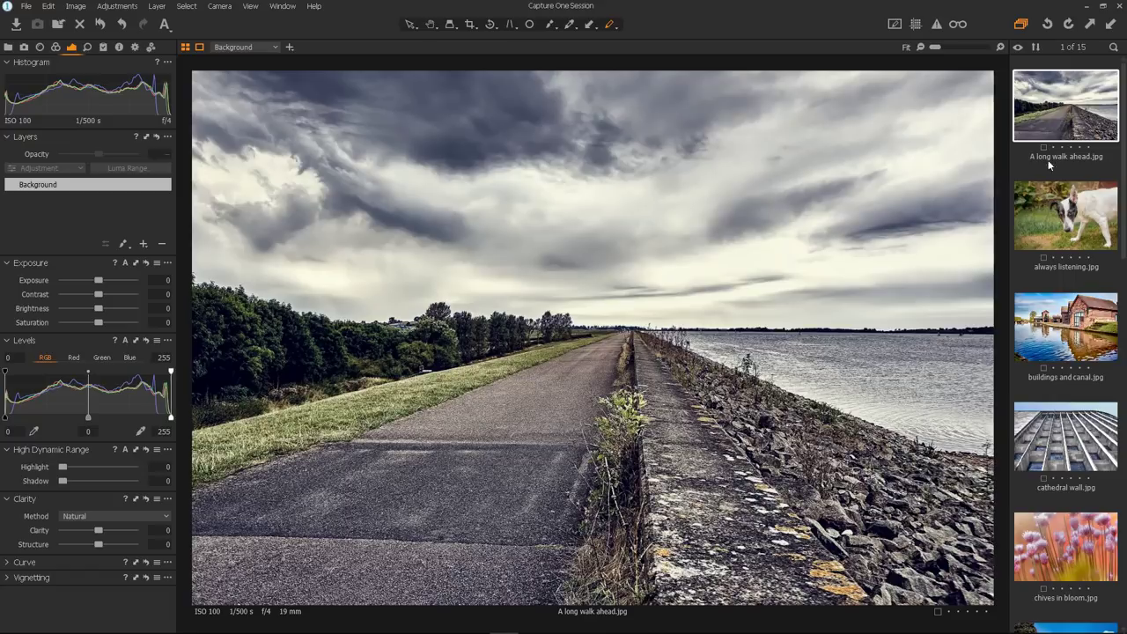
Step: Try several star ratings between one and five on always listening.jpg, ending with no rating
click(1063, 225)
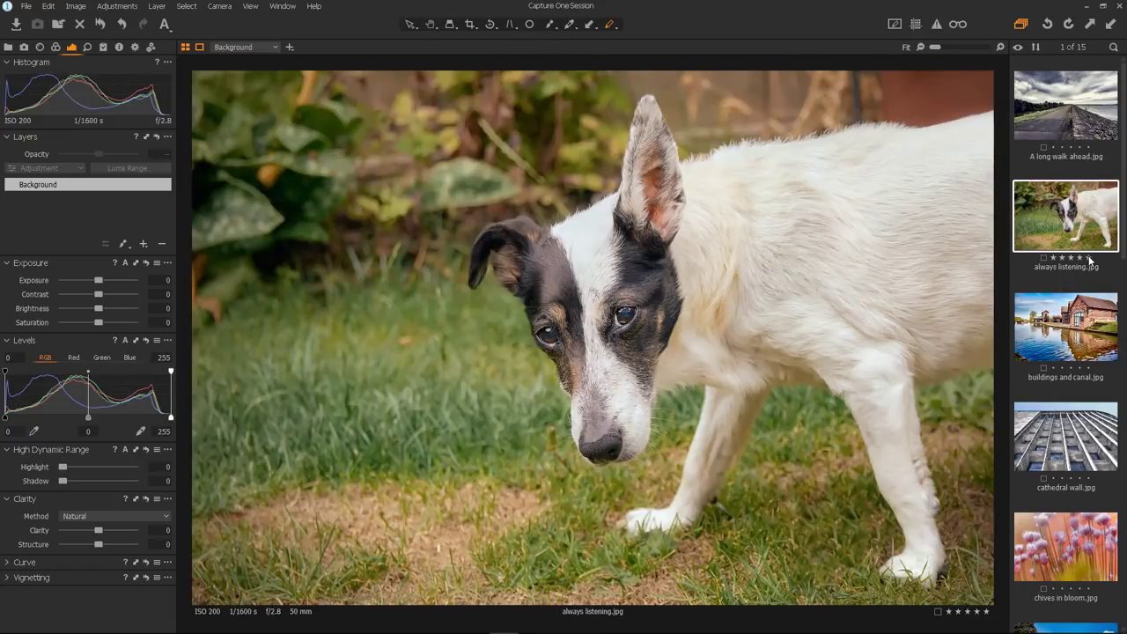
click(1054, 259)
click(1089, 259)
click(1080, 261)
click(1060, 259)
click(1090, 259)
click(1081, 259)
click(1080, 259)
Step: Select the first three images together and try a three-star rating from the thumbnail of always listening.jpg
click(1054, 117)
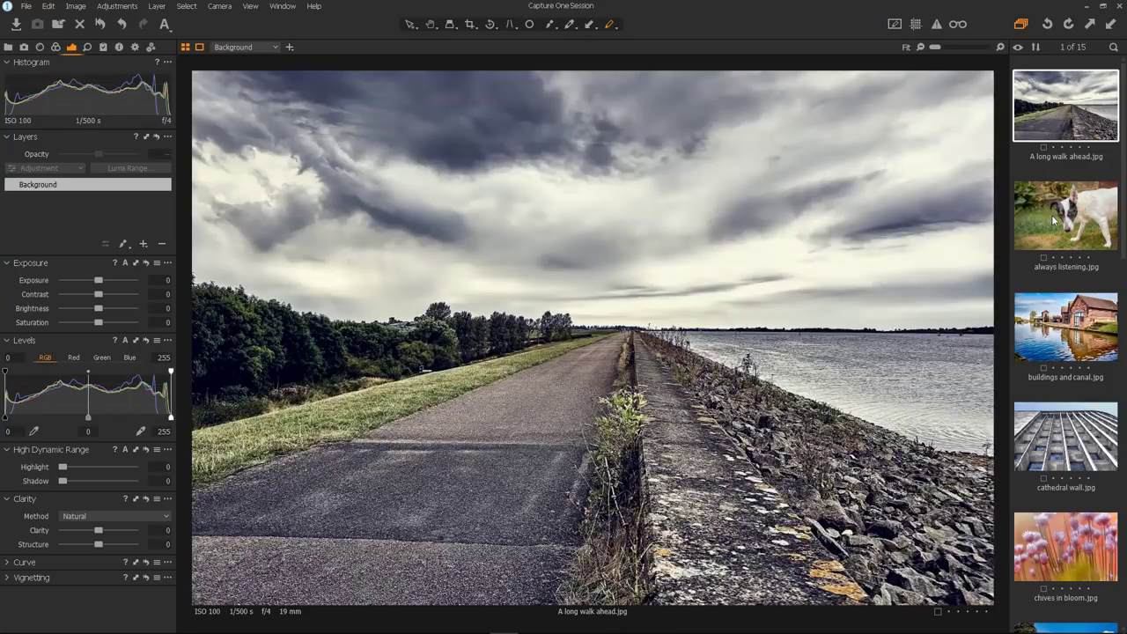
shift+click(1078, 319)
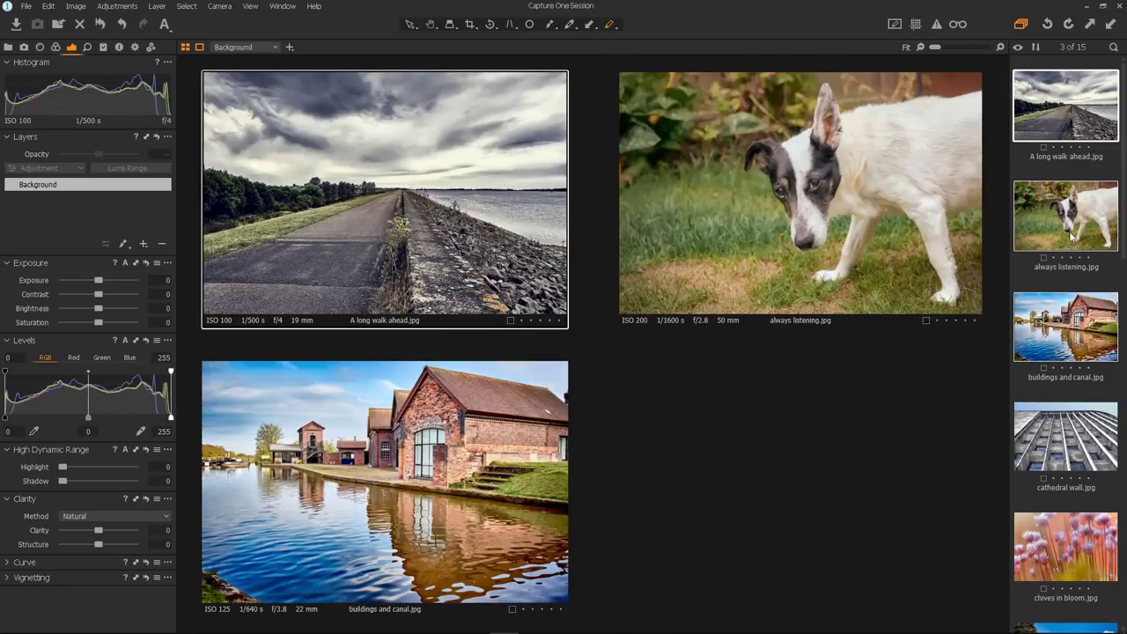
click(1072, 258)
click(1092, 425)
Step: Raise the rating of always listening.jpg alone to four stars and clear it
click(1068, 230)
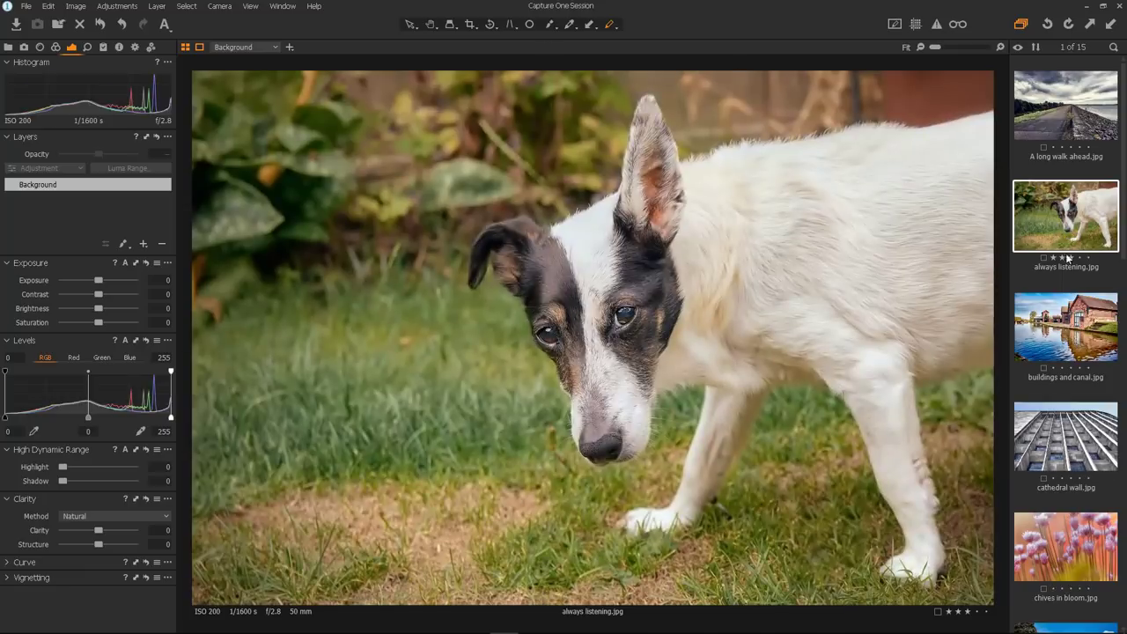
click(1079, 258)
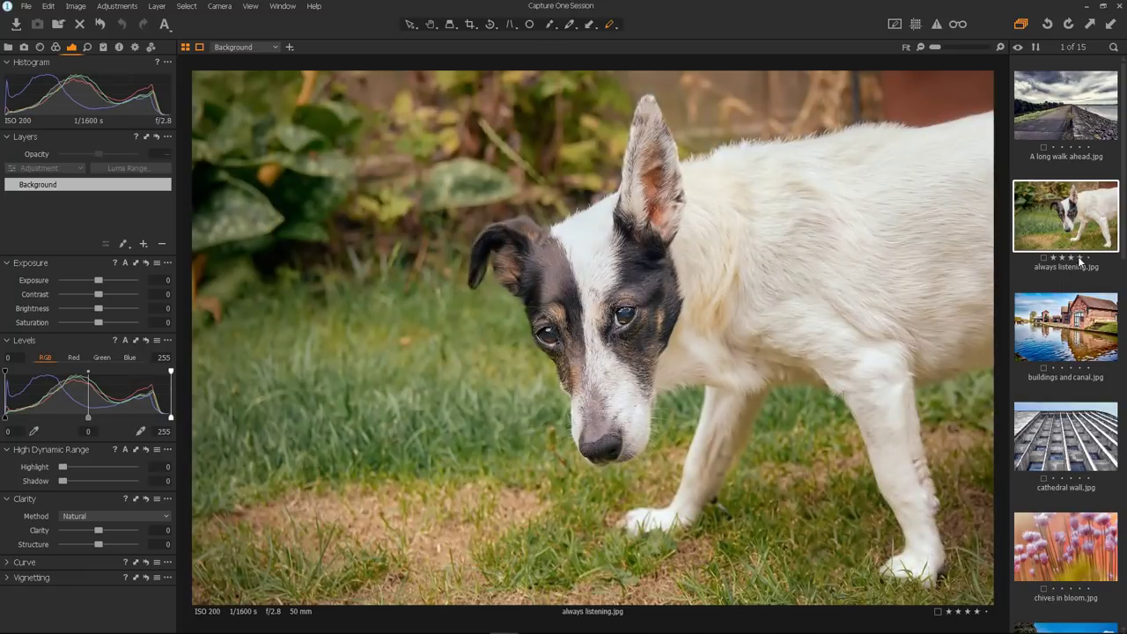
key(0)
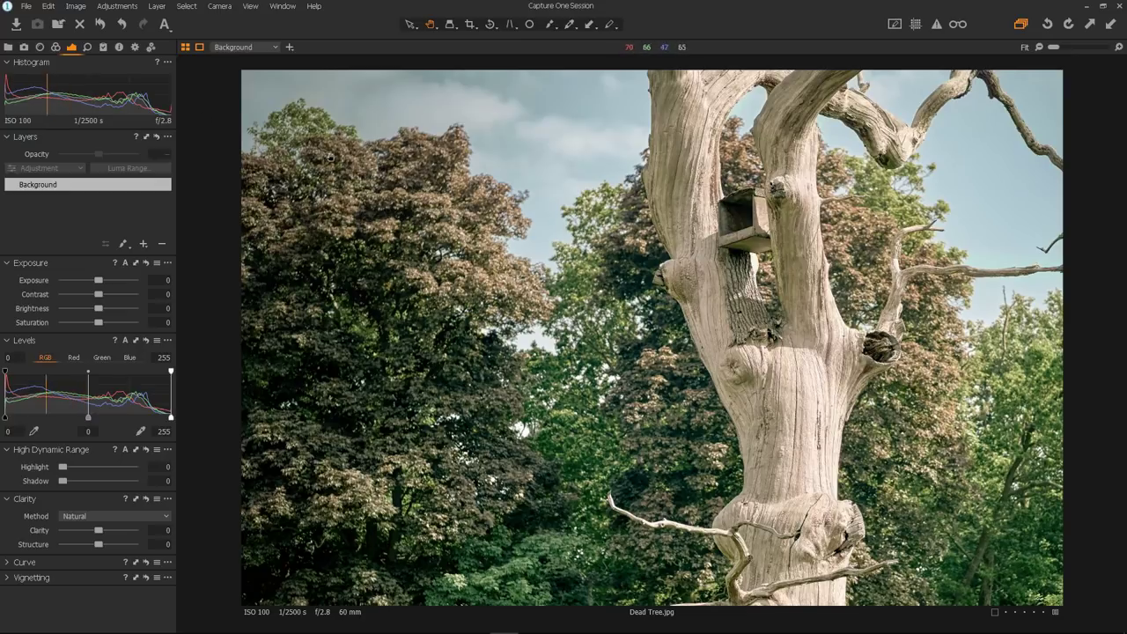
Step: Sample the white balance of Dead Tree.jpg from spots in the cloudy sky and on the bare trunk
click(55, 48)
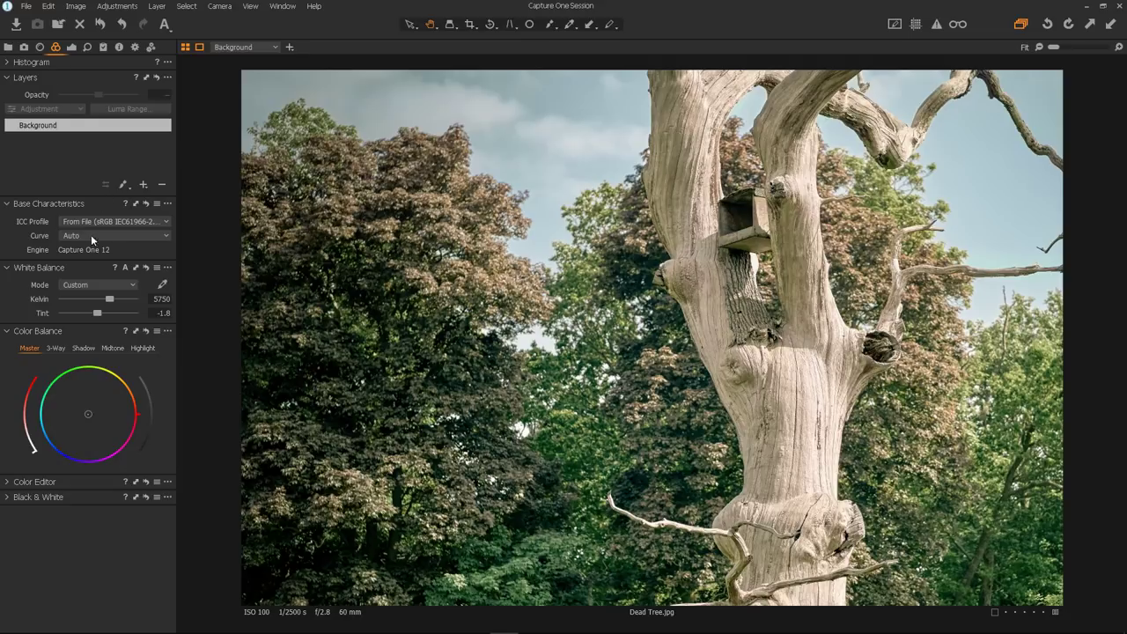
click(162, 285)
click(582, 141)
click(584, 101)
click(798, 380)
Step: Try different white balance settings on Dead Tree.jpg, ending at Kelvin 5000 and Tint 0
drag(96, 302, 103, 308)
drag(99, 313, 96, 313)
drag(104, 313, 106, 301)
drag(99, 316, 107, 320)
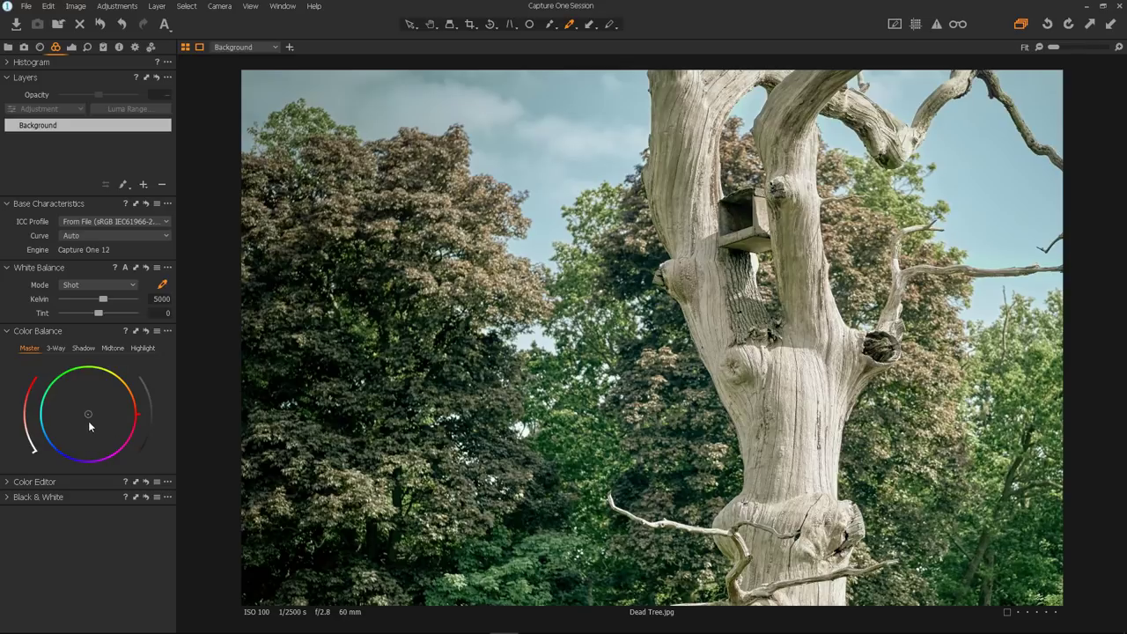
Step: Shift the master color balance of Dead Tree.jpg toward purple and adjust its color strength
drag(88, 419, 96, 439)
mouse_move(24, 423)
mouse_down()
mouse_move(27, 440)
mouse_move(22, 422)
mouse_up()
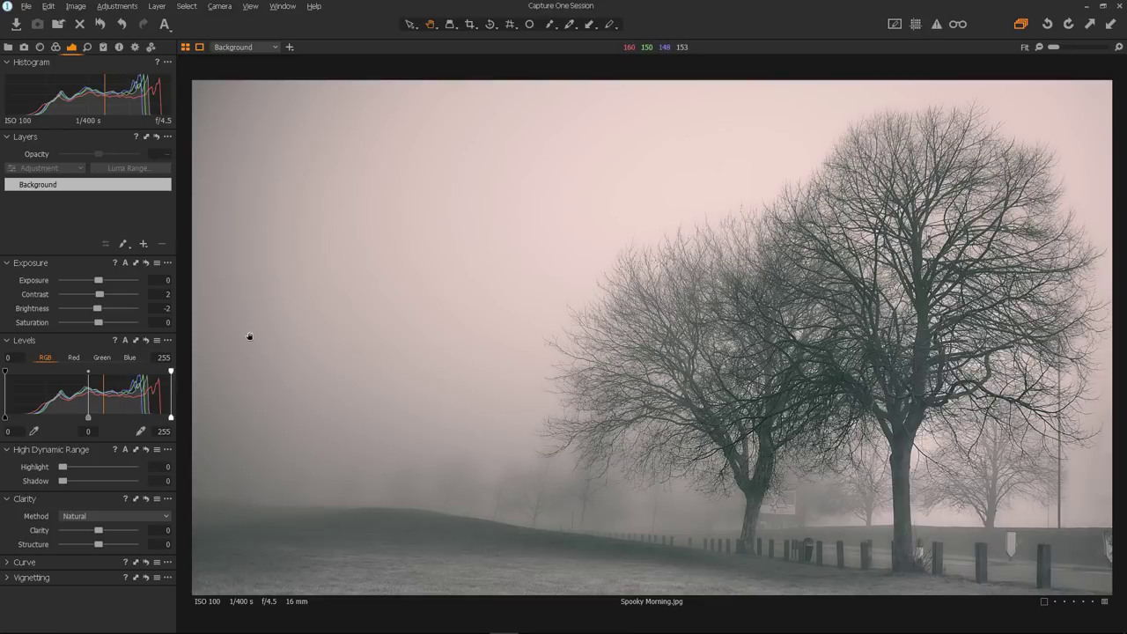
Step: Set the exposure of Spooky Morning.jpg to 0.25, its contrast to 6 and its brightness to -5
mouse_move(100, 283)
mouse_down()
mouse_move(88, 280)
mouse_move(100, 284)
mouse_up()
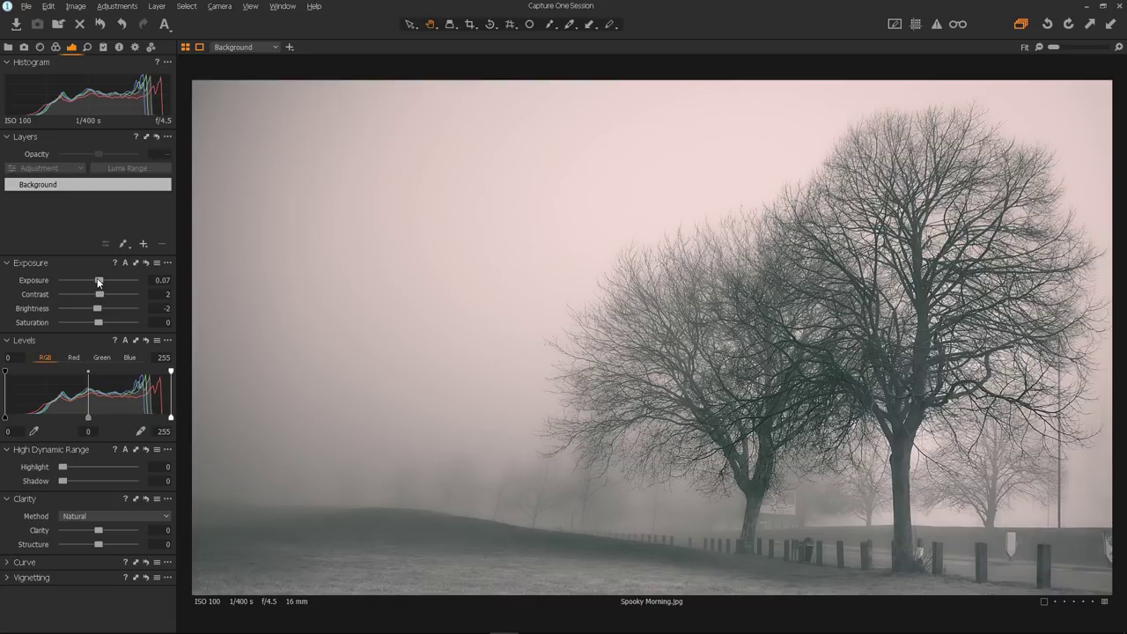
mouse_move(102, 279)
mouse_down()
mouse_move(75, 277)
mouse_move(116, 281)
mouse_move(105, 282)
mouse_up()
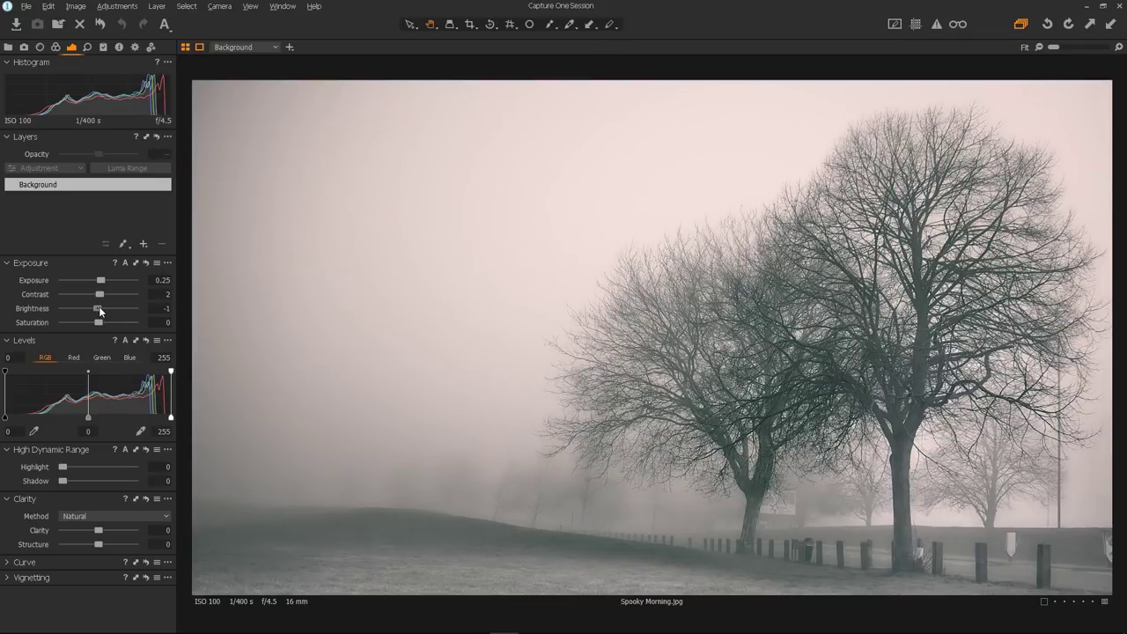
mouse_move(98, 309)
mouse_down()
mouse_move(111, 309)
mouse_move(85, 305)
mouse_move(118, 313)
mouse_move(61, 305)
mouse_move(110, 309)
mouse_move(85, 308)
mouse_up()
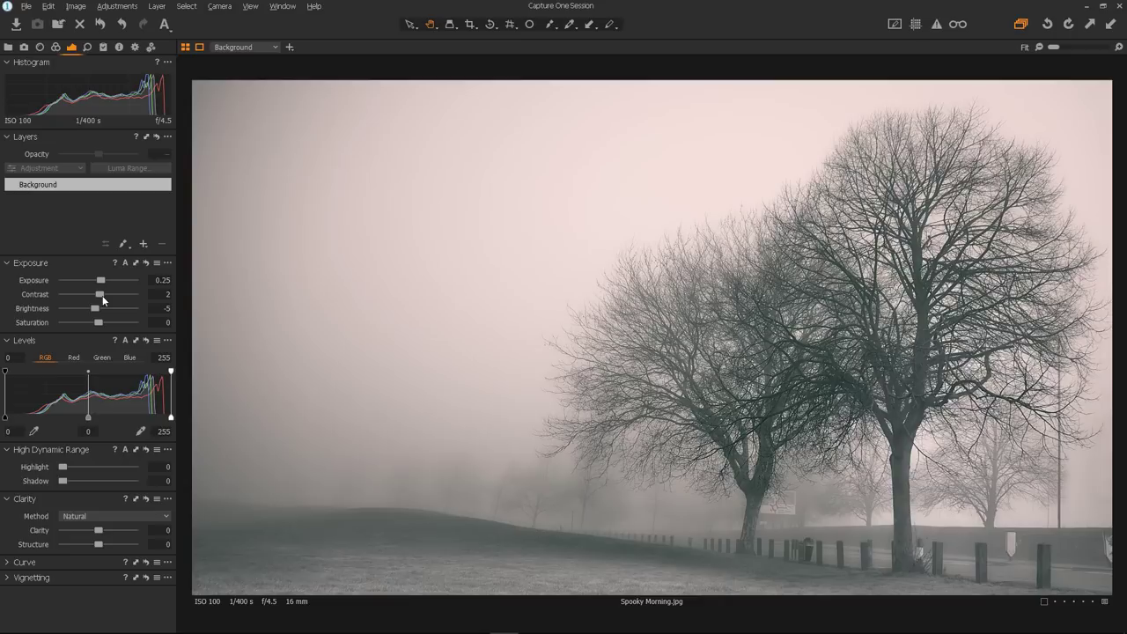
mouse_move(102, 300)
mouse_down()
mouse_move(102, 289)
mouse_move(99, 313)
mouse_up()
Step: Set Highlight and Shadow recovery to 4 each, Clarity to -7 and Structure to -1 on Spooky Morning.jpg
mouse_move(67, 472)
mouse_down()
mouse_move(74, 486)
mouse_move(65, 480)
mouse_up()
drag(101, 530, 100, 530)
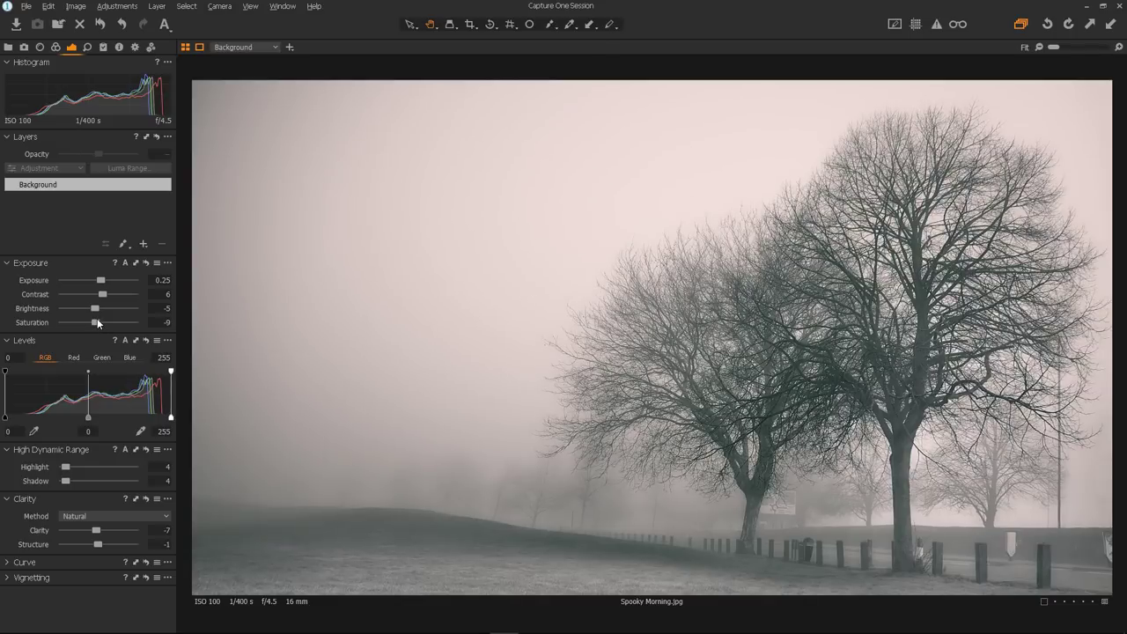
Step: Adjust the saturation of Spooky Morning.jpg, raising it to 4
scroll(97, 320, down, 2)
scroll(96, 322, up, 3)
scroll(97, 322, up, 2)
scroll(99, 324, down, 1)
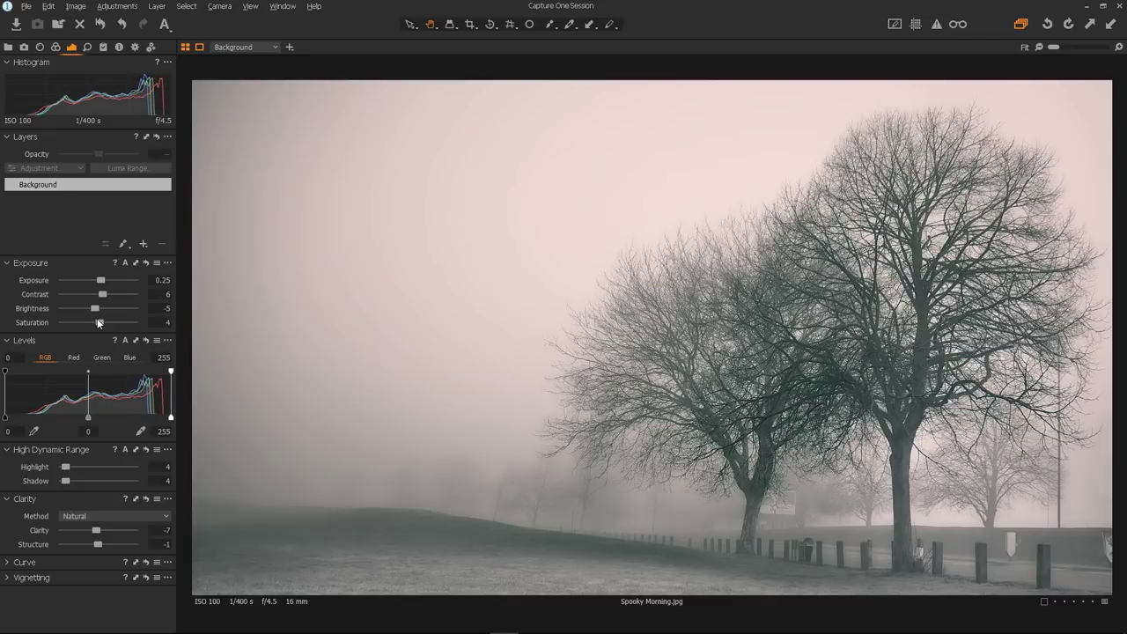
drag(98, 323, 98, 323)
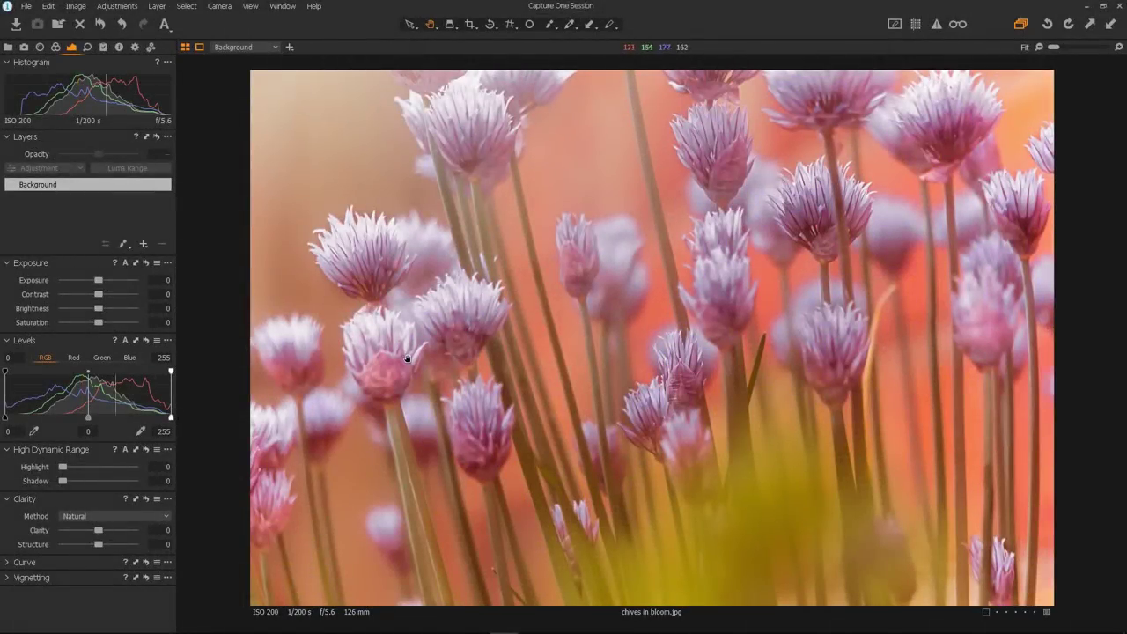
Step: Compare which adjustment tools the Color, Exposure and Lens tool sets offer for chives in bloom.jpg
click(55, 50)
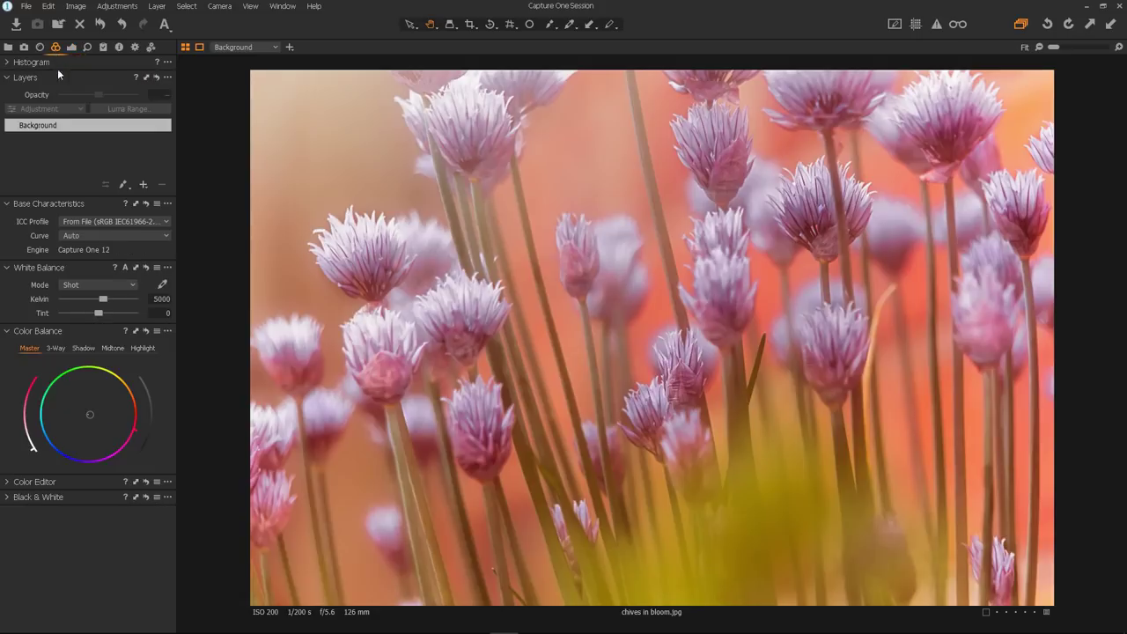
click(72, 47)
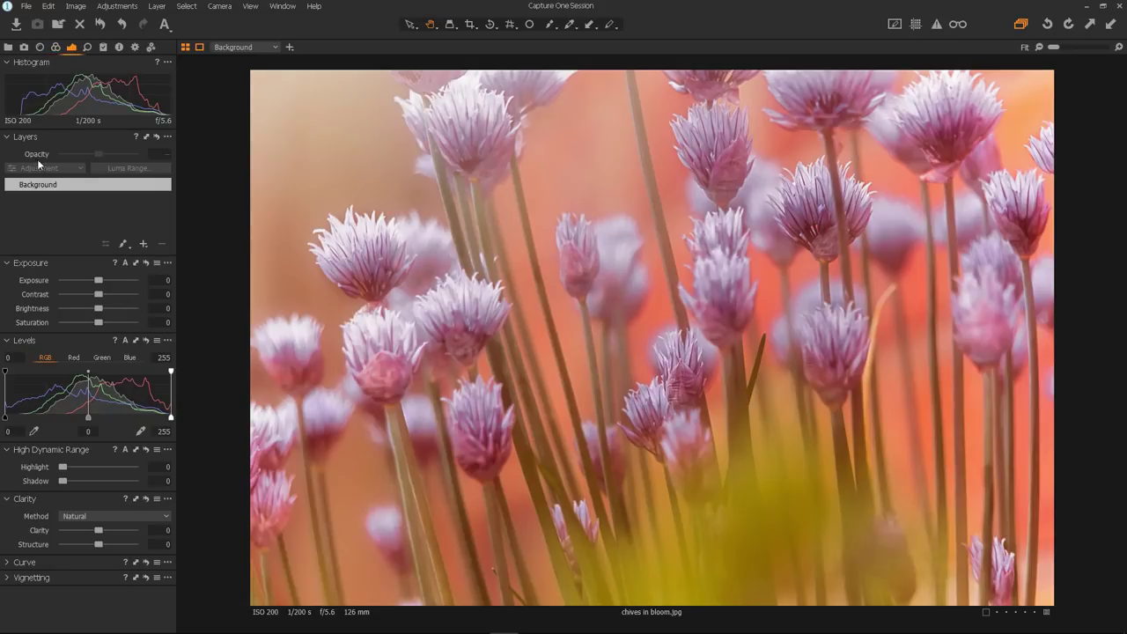
click(44, 49)
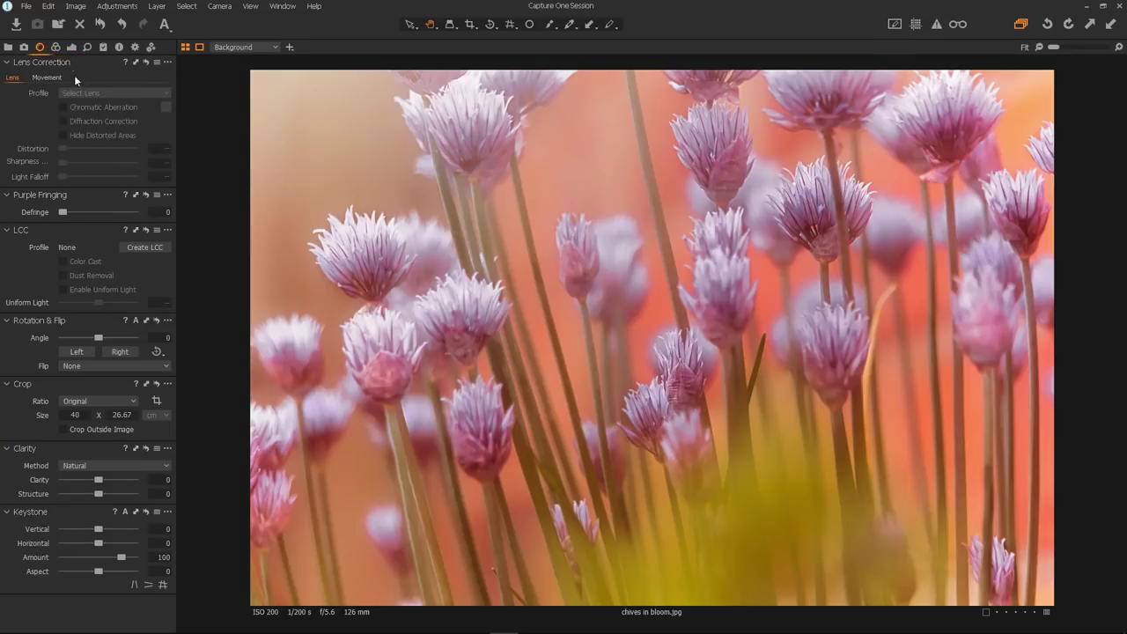
click(58, 51)
click(70, 50)
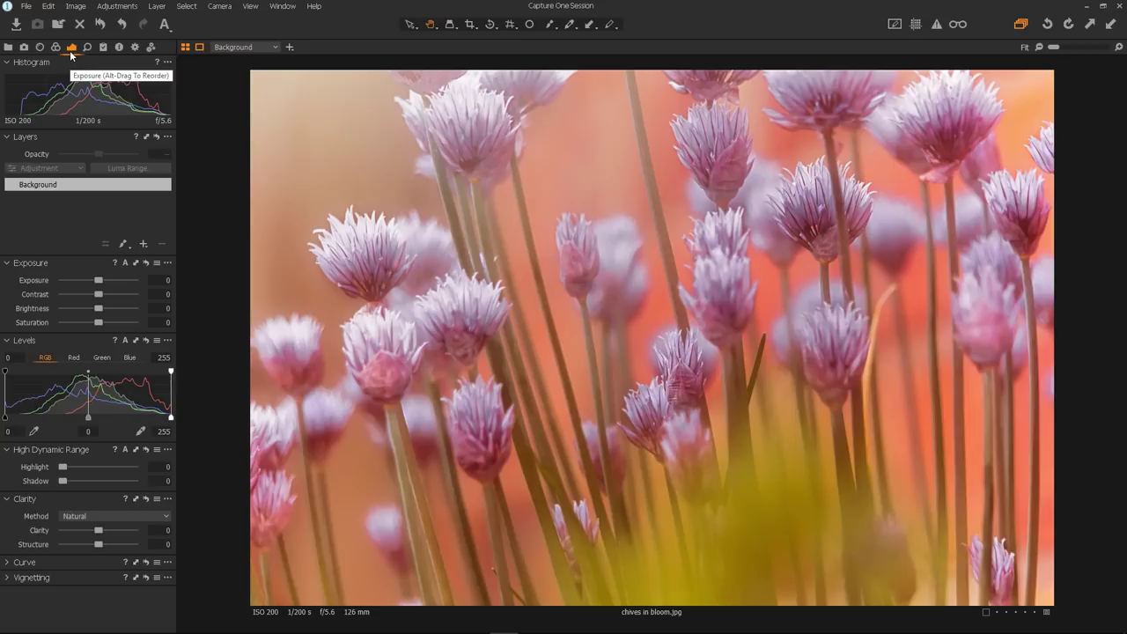
click(57, 47)
click(41, 48)
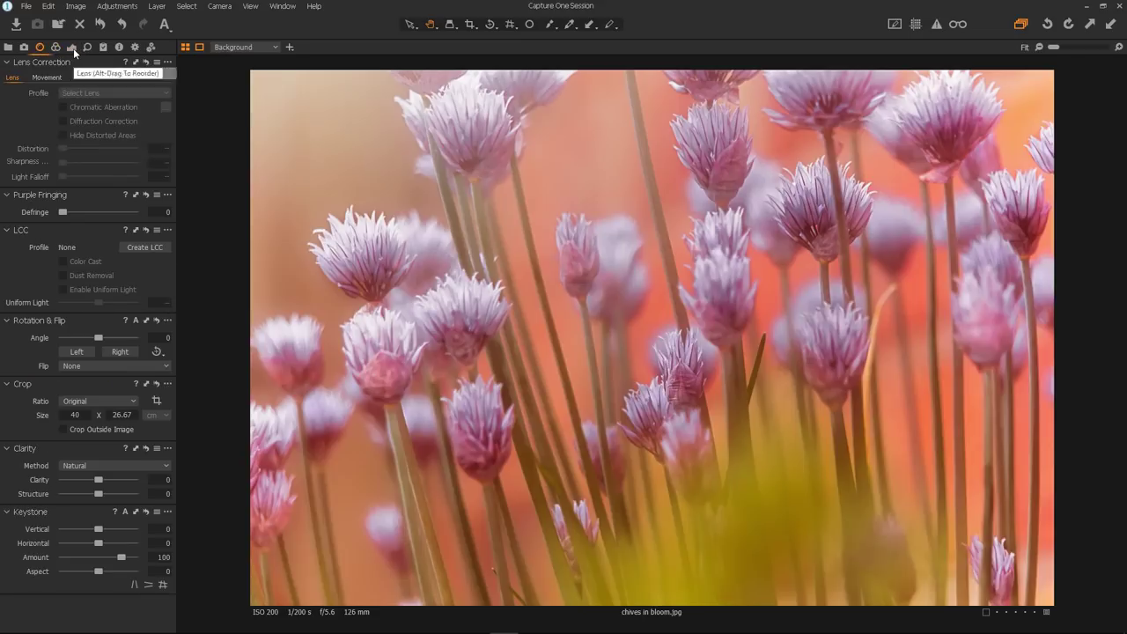
click(72, 48)
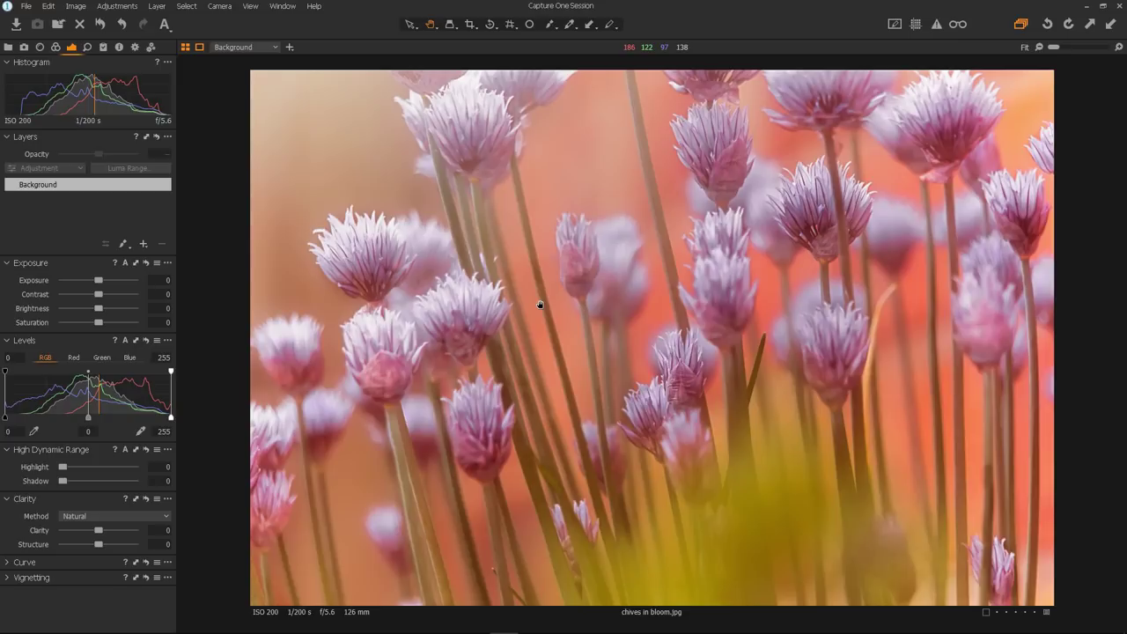
Step: Create a custom tool tab named "My Colour Tab" with the star icon
click(163, 50)
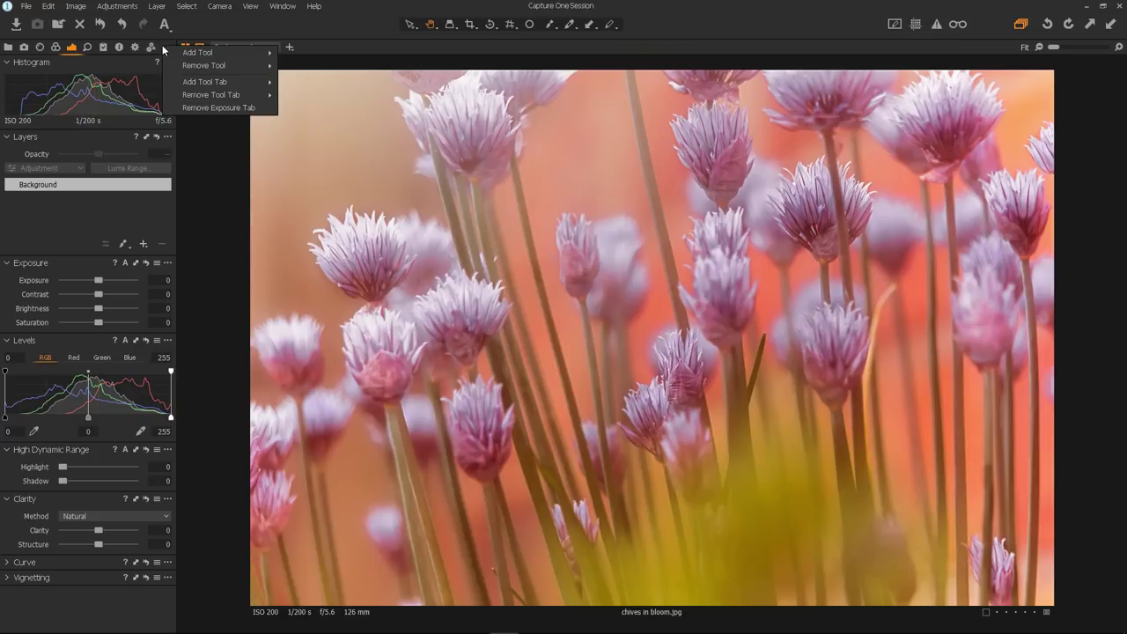
mouse_move(205, 83)
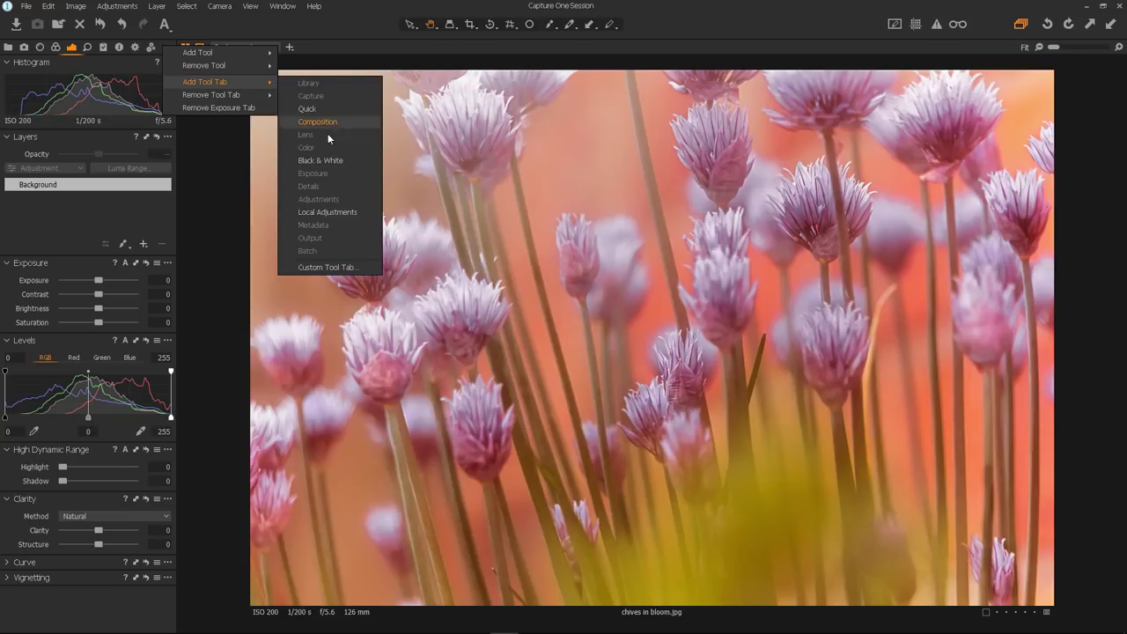
click(324, 268)
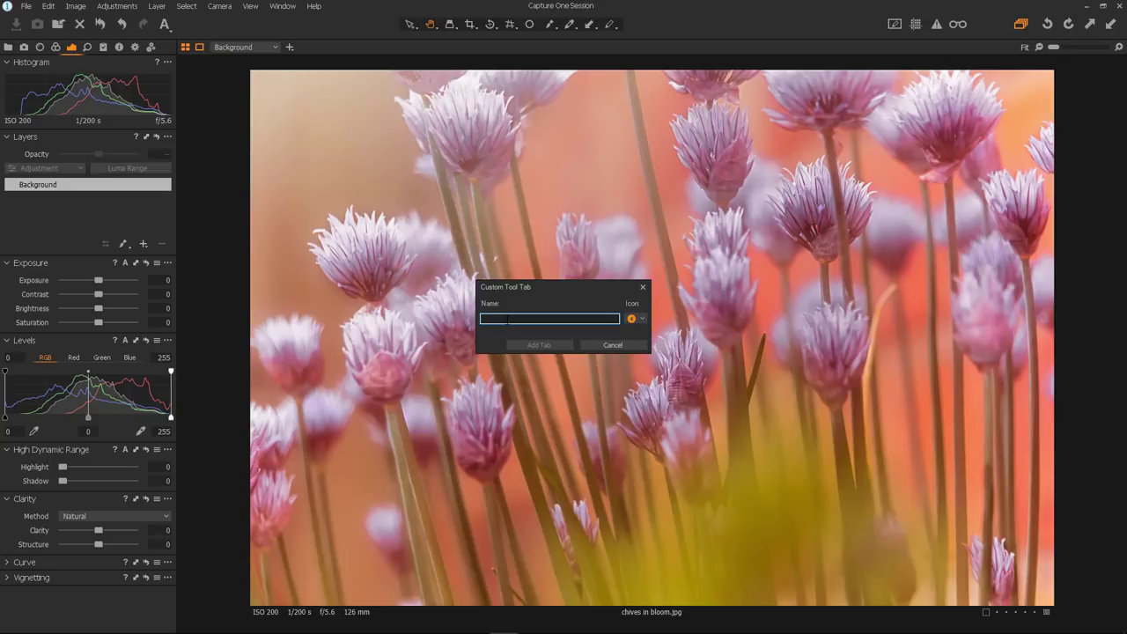
text(My Colour Tab)
click(645, 319)
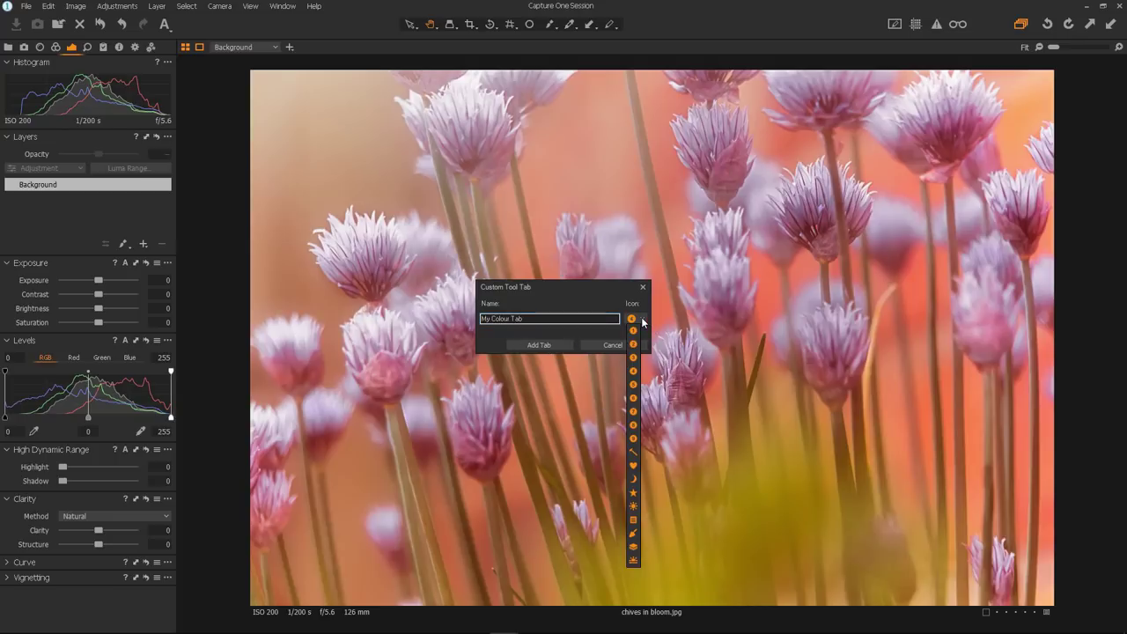
click(633, 493)
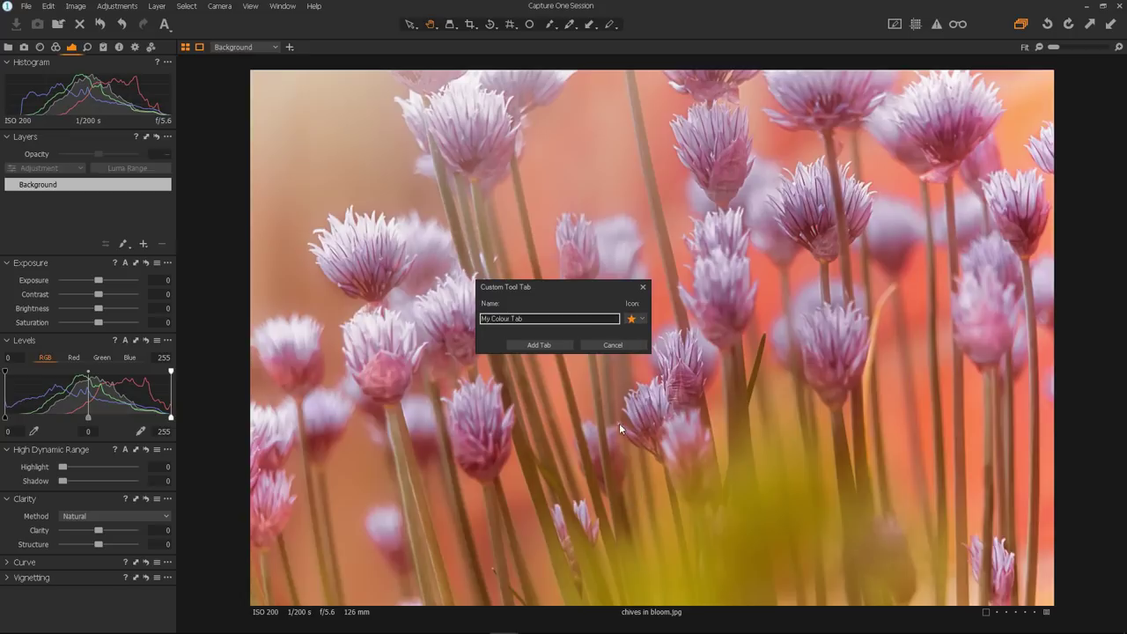
click(556, 347)
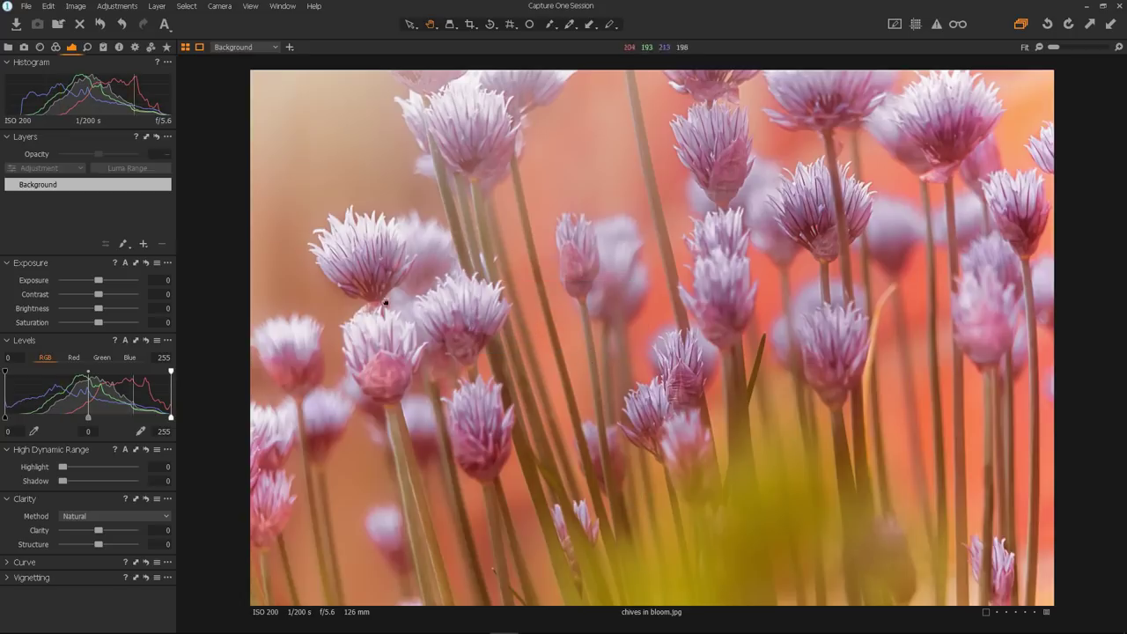
Step: Add the Levels tool to the empty My Colour Tab
click(165, 48)
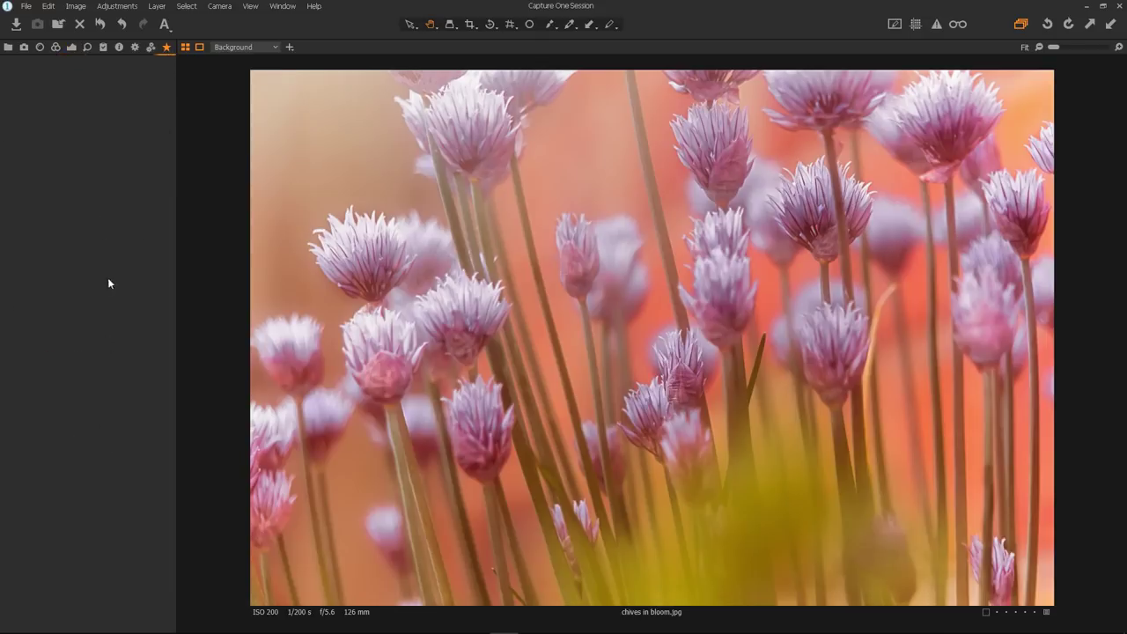
right_click(64, 178)
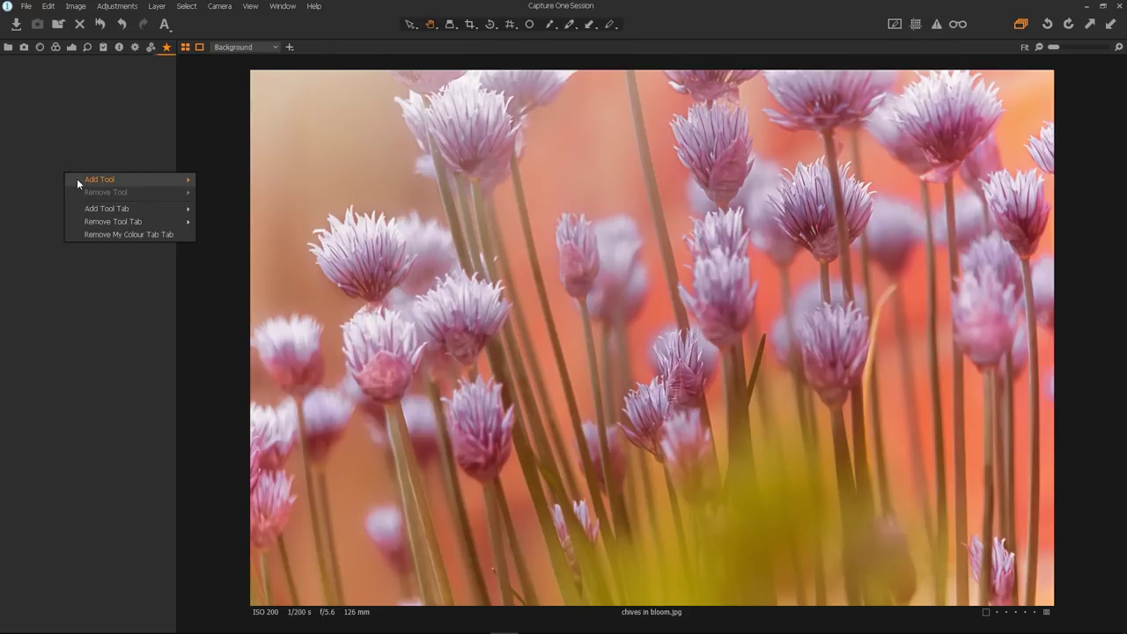
mouse_move(76, 182)
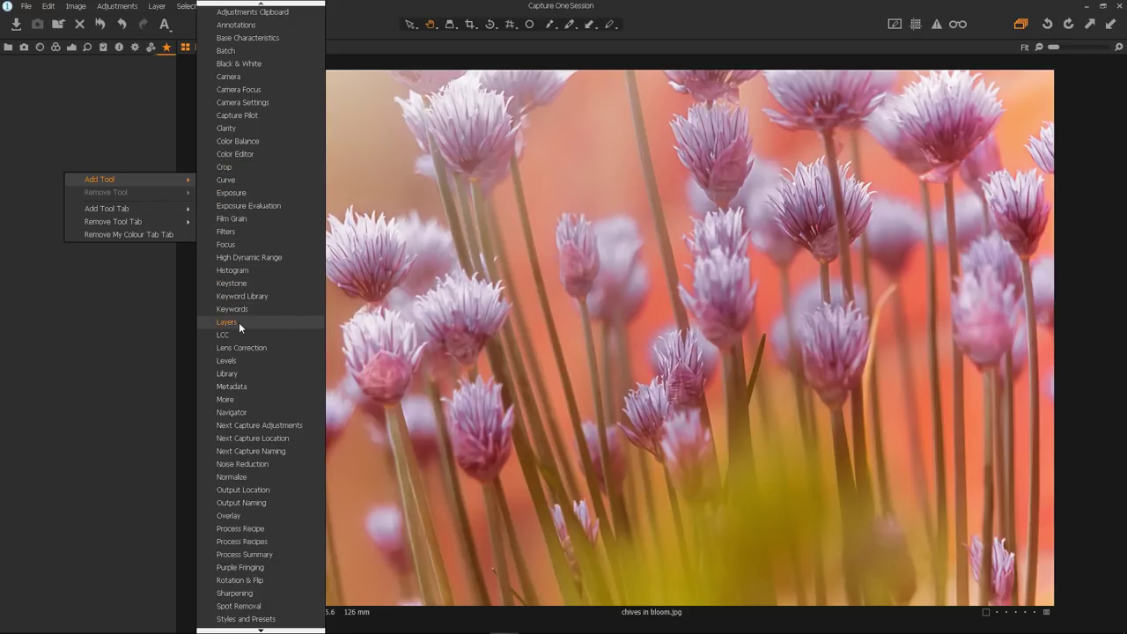
click(227, 360)
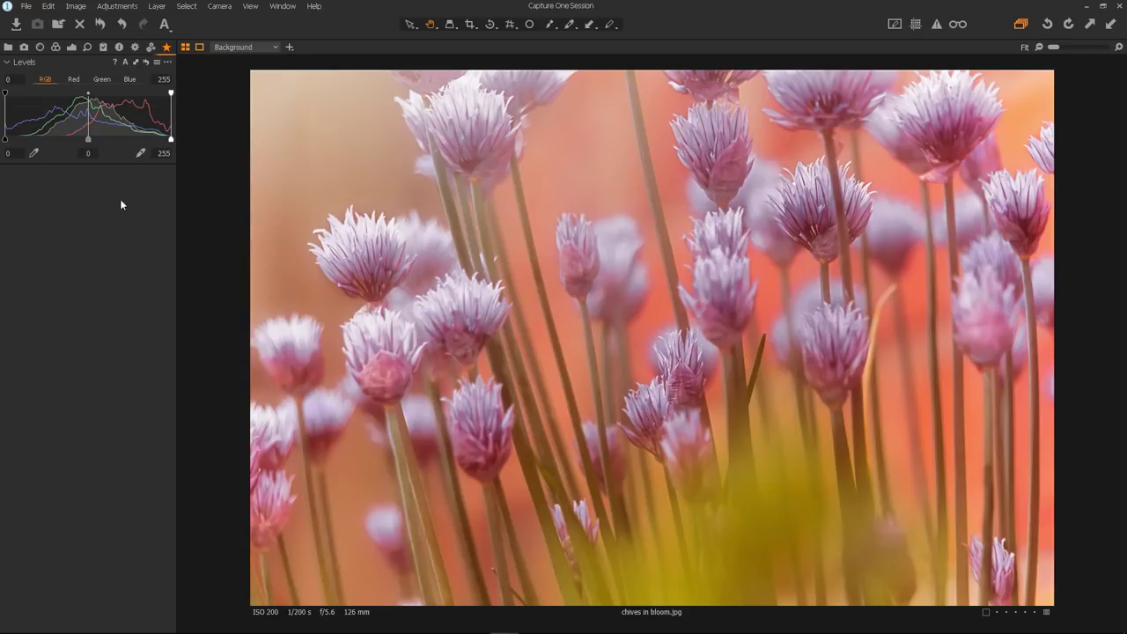
Step: Add the Color Editor and Color Balance tools to My Colour Tab, and expand the collapsed Levels and Color Editor tools
right_click(89, 203)
mouse_move(149, 211)
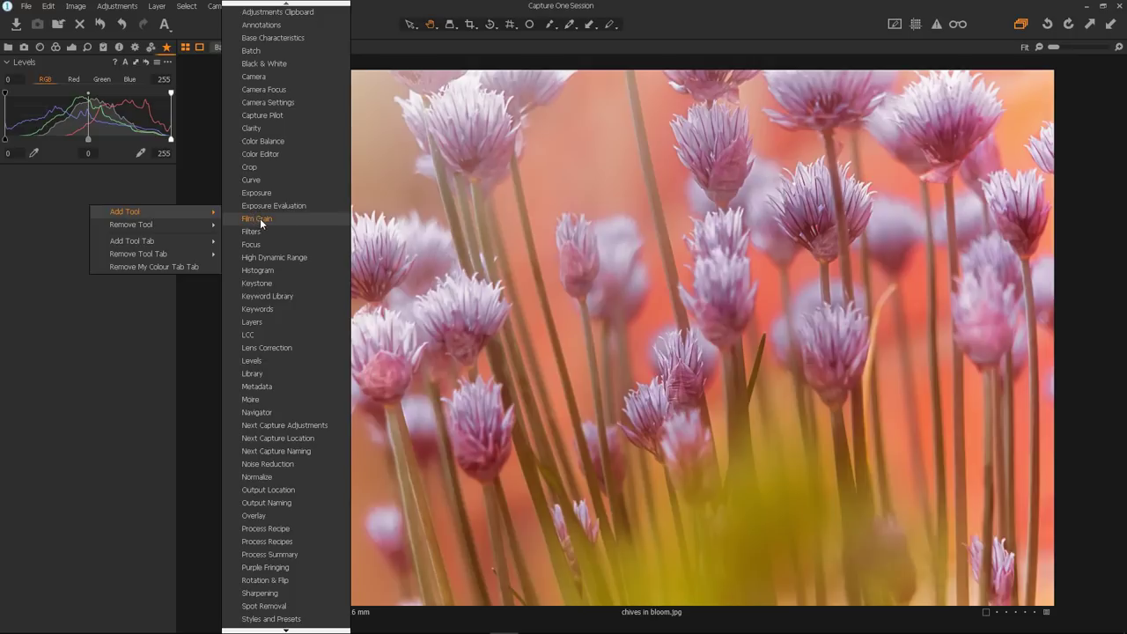
click(269, 153)
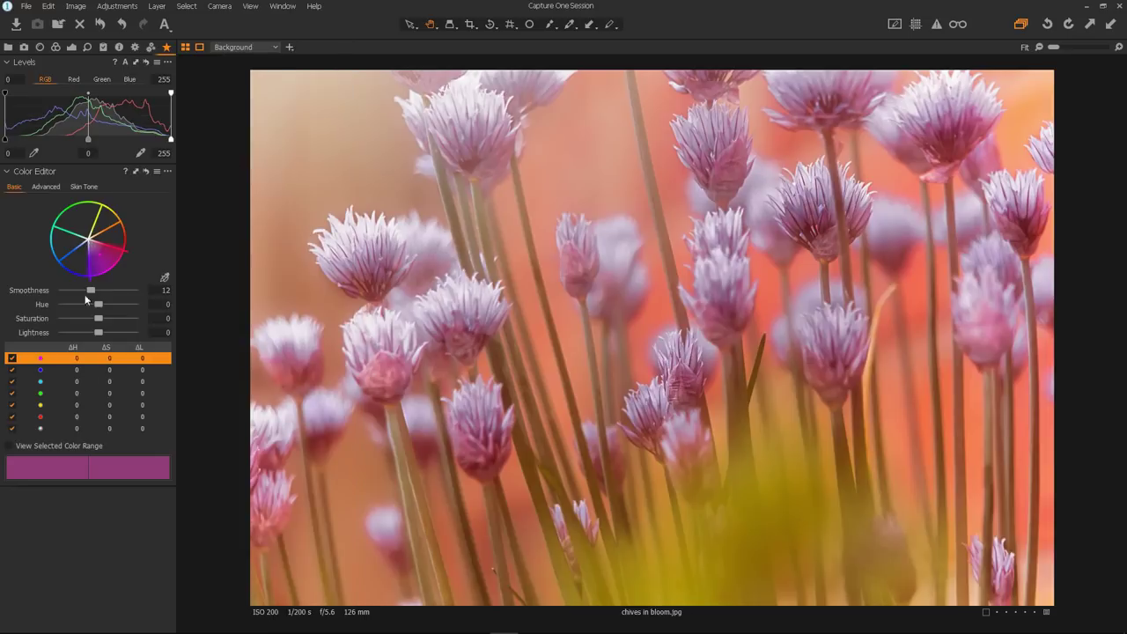
right_click(53, 526)
mouse_move(103, 531)
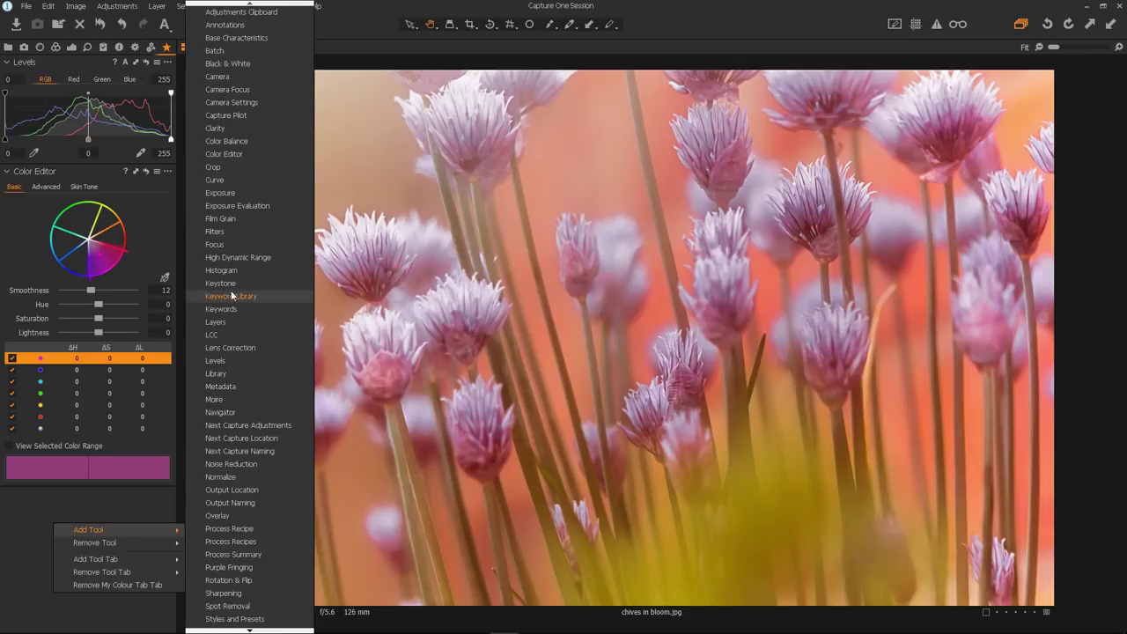
click(236, 142)
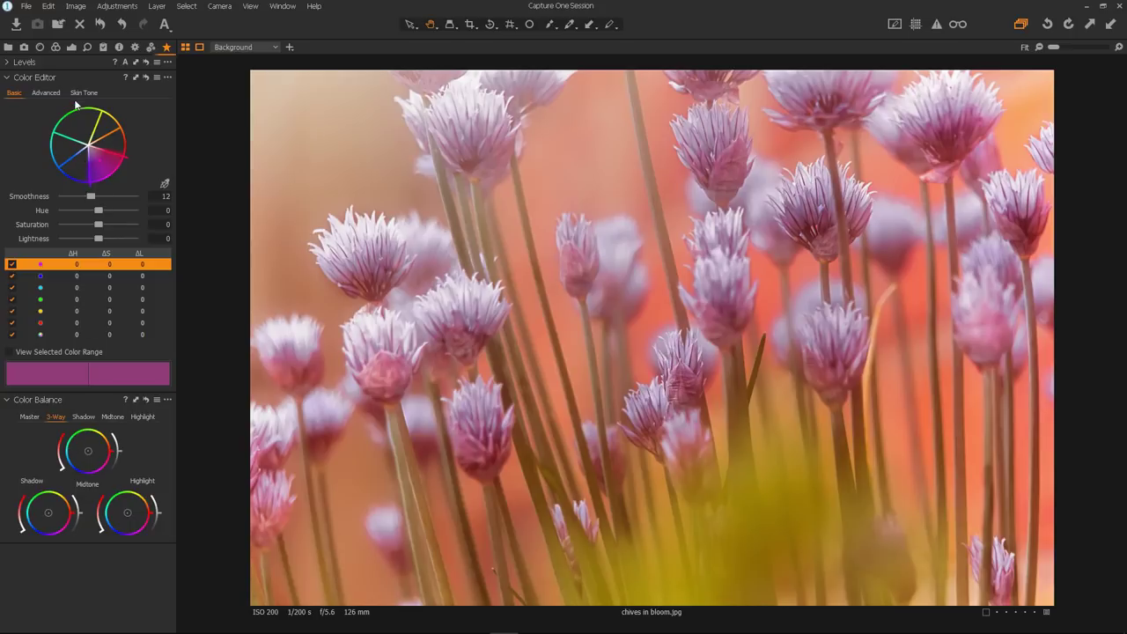
click(17, 62)
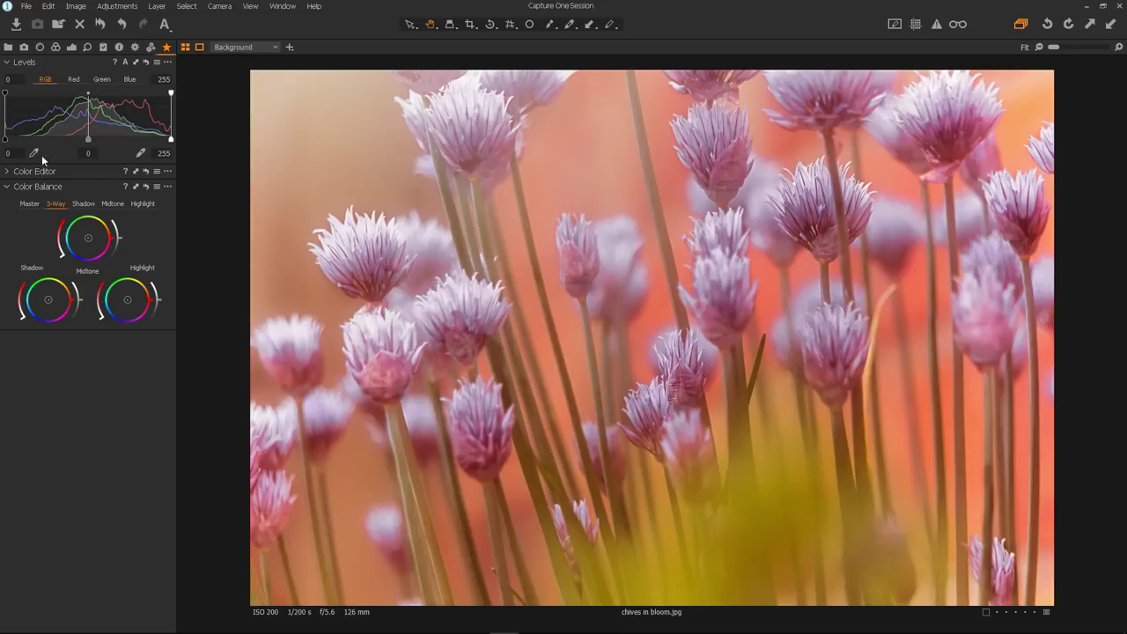
click(10, 171)
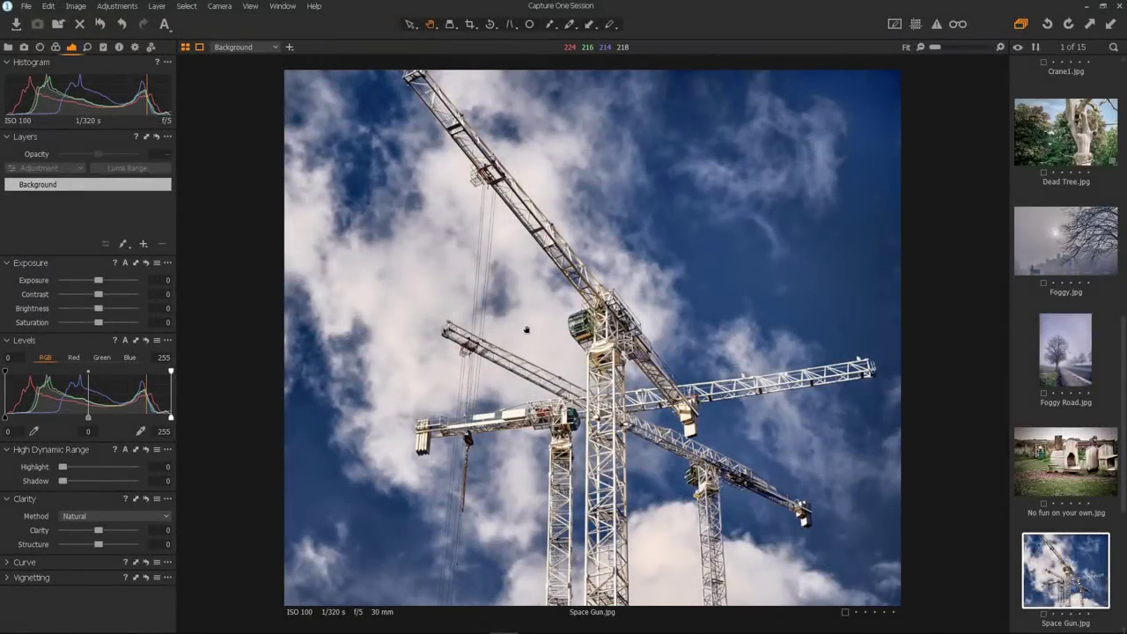
Step: Brush a mask onto the clouds at the tip of the middle crane jib in Space Gun.jpg, set its exposure to 0.72 and hide the mask overlay
click(124, 243)
mouse_move(420, 319)
mouse_down()
mouse_move(460, 341)
mouse_move(453, 316)
mouse_move(430, 326)
mouse_move(462, 343)
mouse_move(454, 311)
mouse_move(425, 332)
mouse_up()
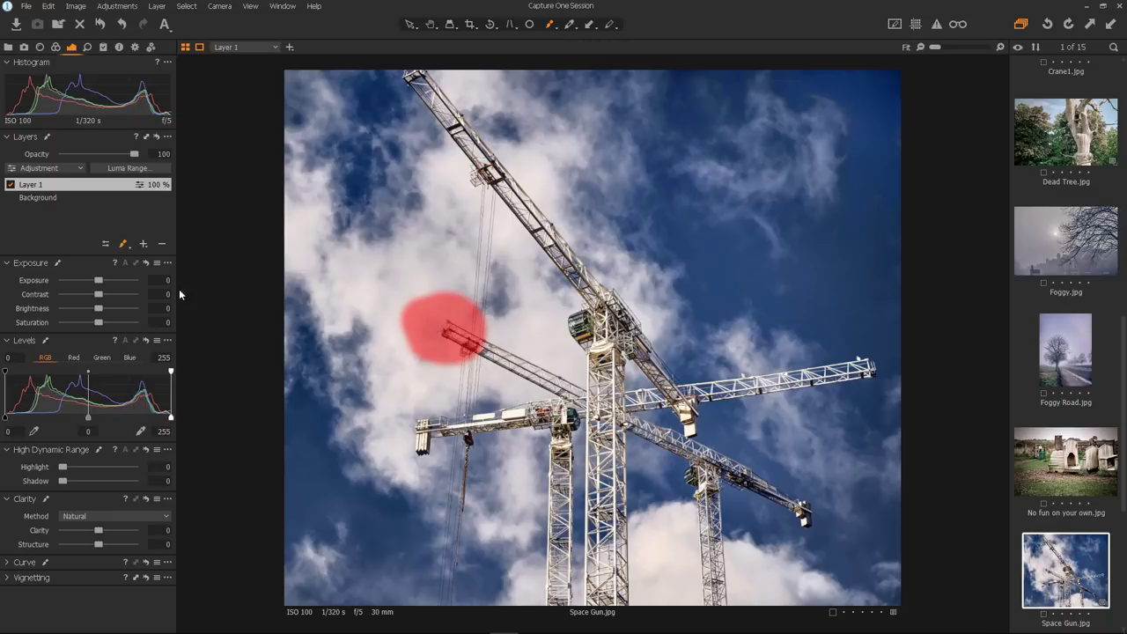
drag(98, 280, 105, 282)
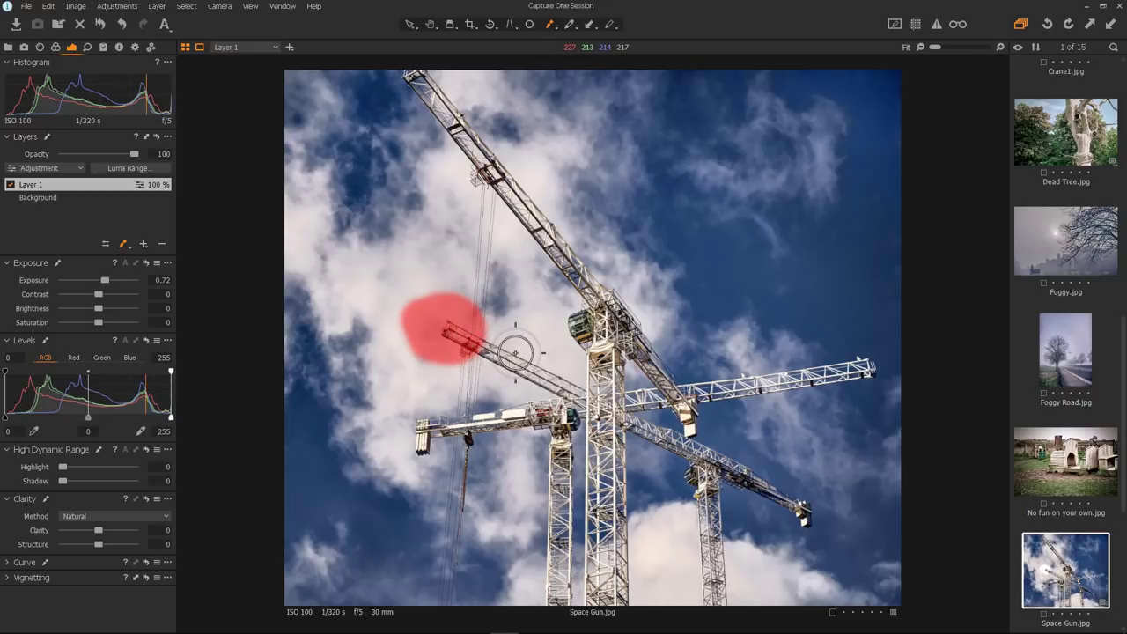
key(m)
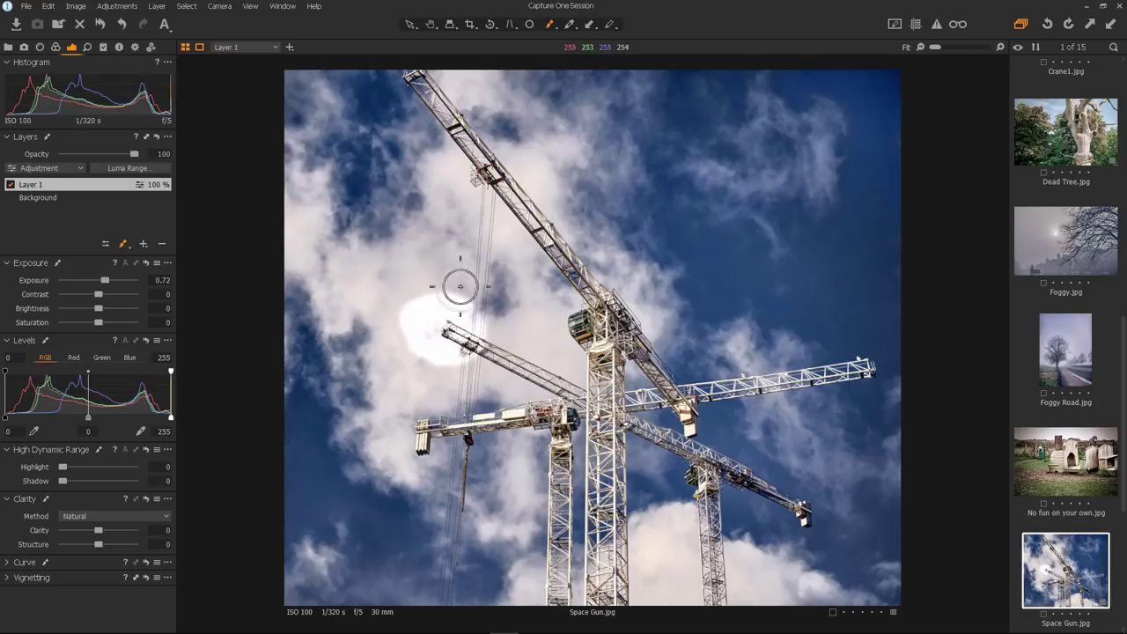
Step: Extend the Layer 1 mask with strokes over the clouds and blue sky beside the cranes, and set the layer's exposure to 1.11
mouse_move(446, 290)
mouse_down()
mouse_move(460, 238)
mouse_move(499, 226)
mouse_move(542, 279)
mouse_move(616, 272)
mouse_move(649, 214)
mouse_up()
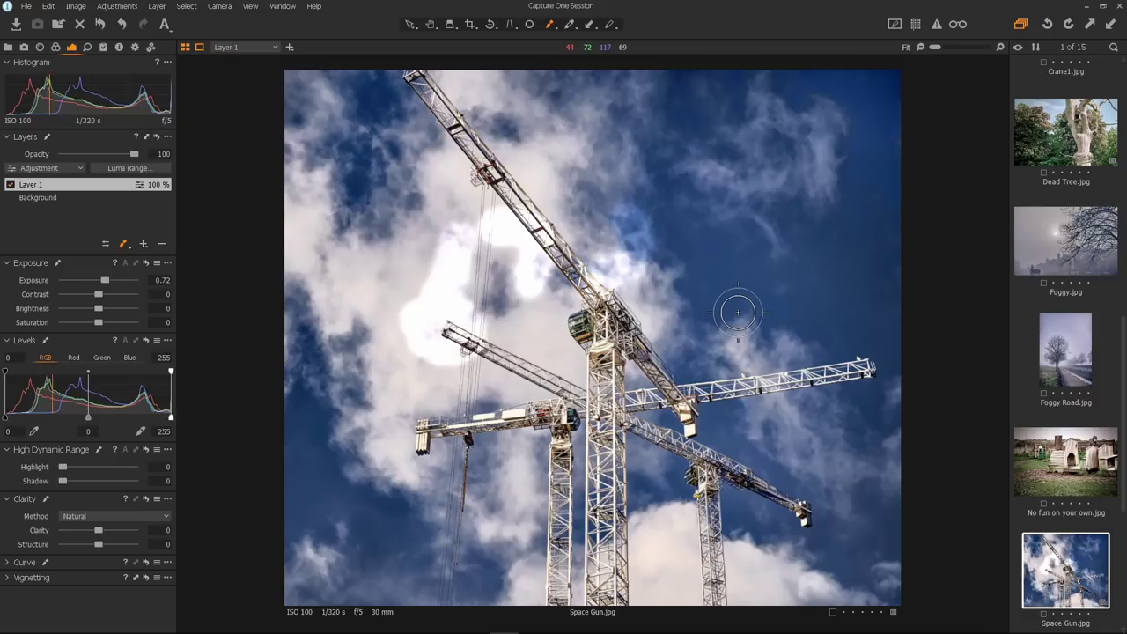
mouse_move(746, 326)
mouse_down()
mouse_move(633, 225)
mouse_move(743, 327)
mouse_move(623, 220)
mouse_move(737, 311)
mouse_up()
drag(105, 280, 112, 282)
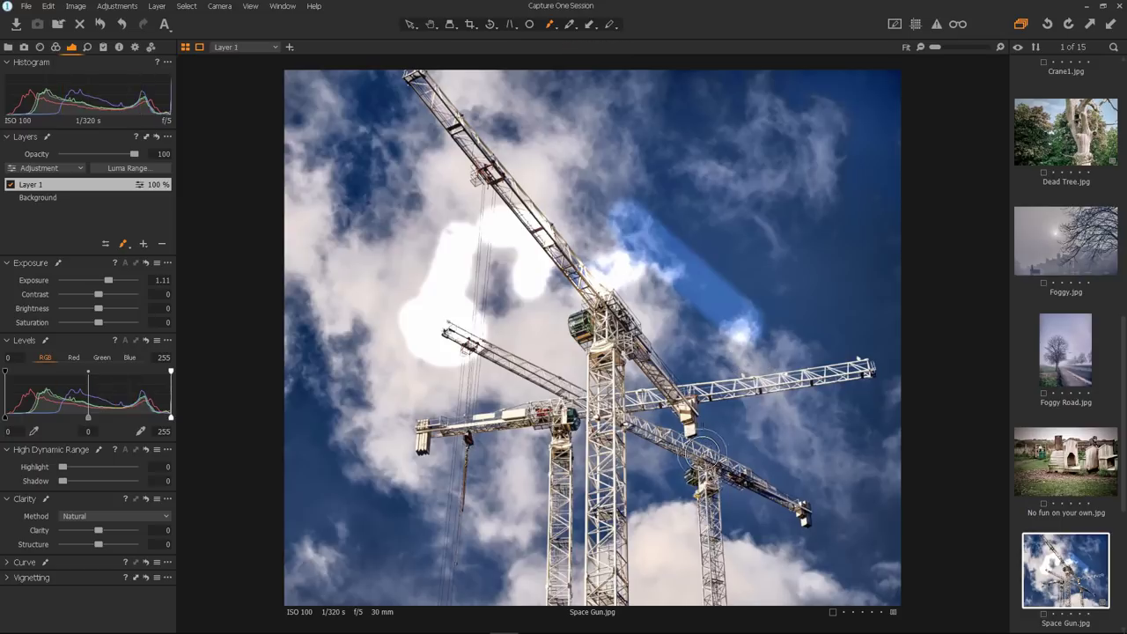
Step: Brush the Layer 1 mask in a wide arc around the cranes, over the upper sky and down the clouds on the far side
mouse_move(716, 447)
mouse_down()
mouse_move(827, 431)
mouse_move(850, 290)
mouse_move(787, 204)
mouse_move(686, 167)
mouse_move(569, 146)
mouse_move(427, 151)
mouse_up()
drag(362, 171, 352, 155)
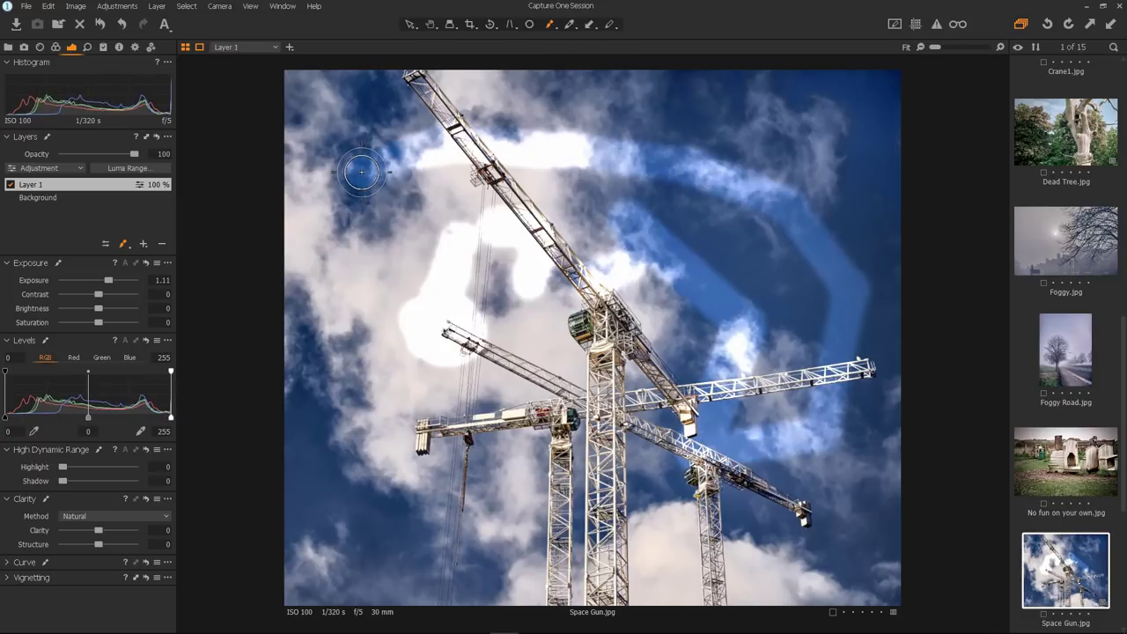
drag(325, 234, 344, 302)
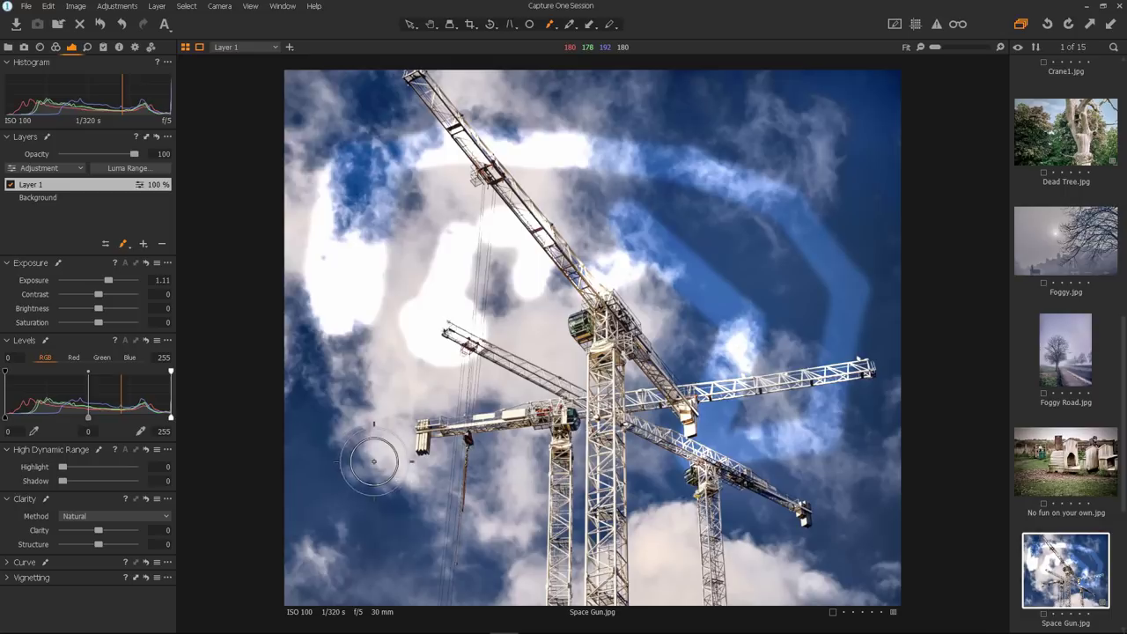
Step: Reduce the brush size and paint narrower mask strokes across the lower sky of Space Gun.jpg
key(bracketleft)
key(bracketleft)
key(bracketleft)
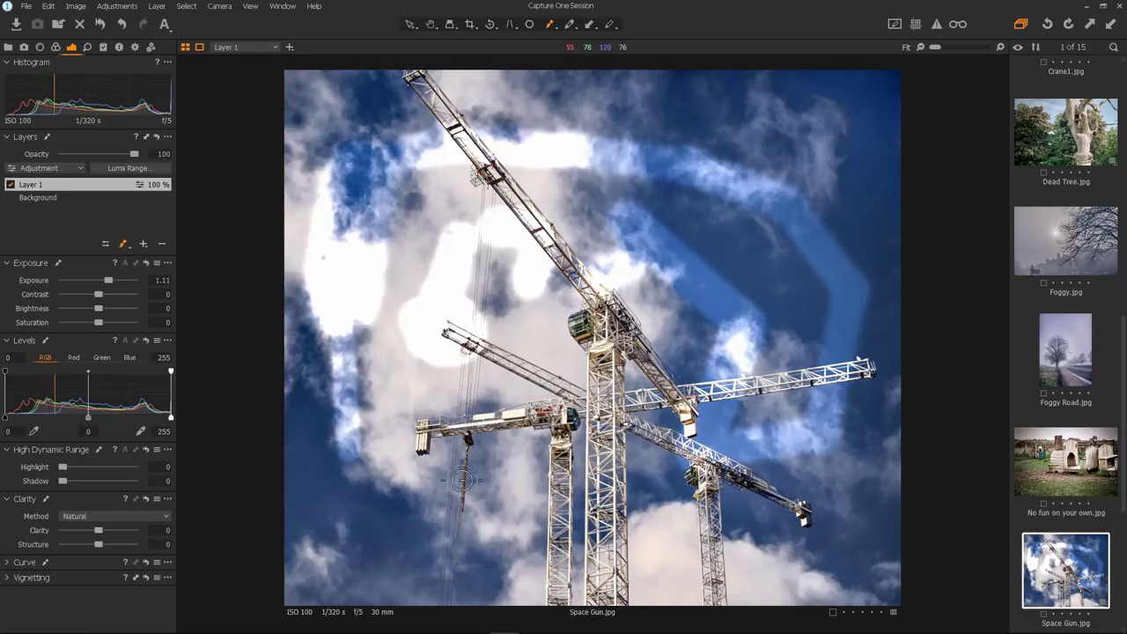
click(362, 539)
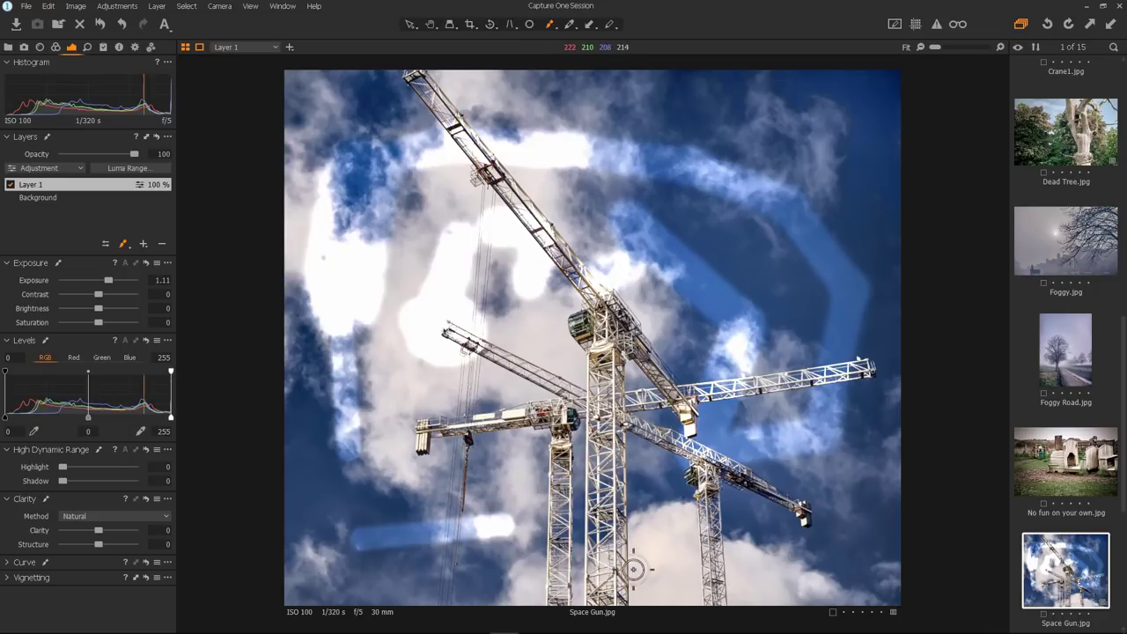
mouse_move(631, 555)
mouse_down()
mouse_move(683, 553)
mouse_move(803, 516)
mouse_up()
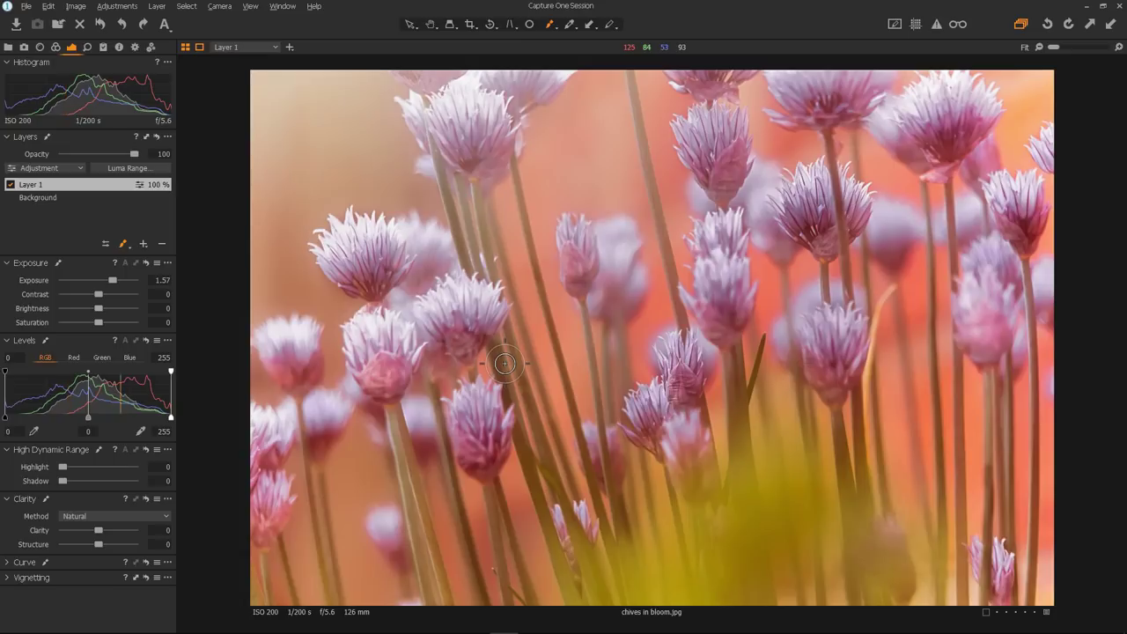
Step: Paint straight mask strokes on Layer 1 of chives in bloom.jpg, one horizontal across the whole image and one vertical near its centre
mouse_move(504, 363)
mouse_down()
mouse_move(859, 370)
mouse_move(883, 358)
mouse_move(900, 389)
mouse_move(948, 397)
mouse_move(971, 336)
mouse_move(1011, 354)
mouse_up()
mouse_move(545, 367)
mouse_down()
mouse_move(507, 385)
mouse_move(458, 385)
mouse_move(365, 383)
mouse_move(295, 365)
mouse_up()
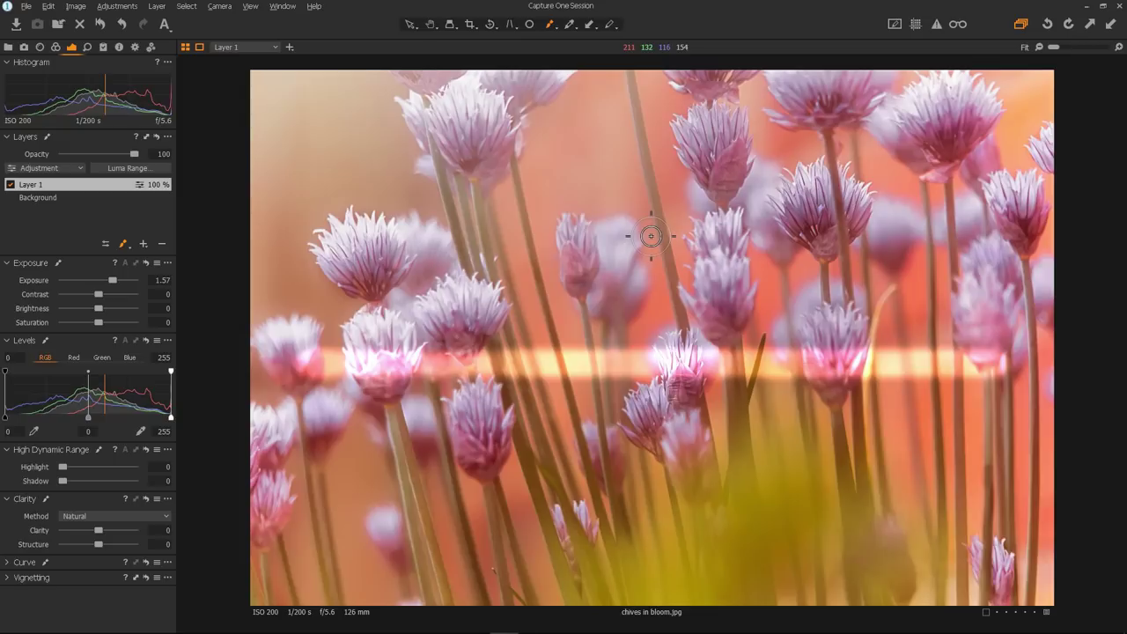
mouse_move(650, 236)
mouse_down()
mouse_move(657, 542)
mouse_move(666, 458)
mouse_move(650, 132)
mouse_up()
mouse_move(653, 283)
mouse_down()
mouse_move(652, 546)
mouse_move(651, 234)
mouse_move(641, 456)
mouse_move(646, 197)
mouse_move(664, 326)
mouse_move(659, 470)
mouse_move(657, 362)
mouse_move(661, 421)
mouse_up()
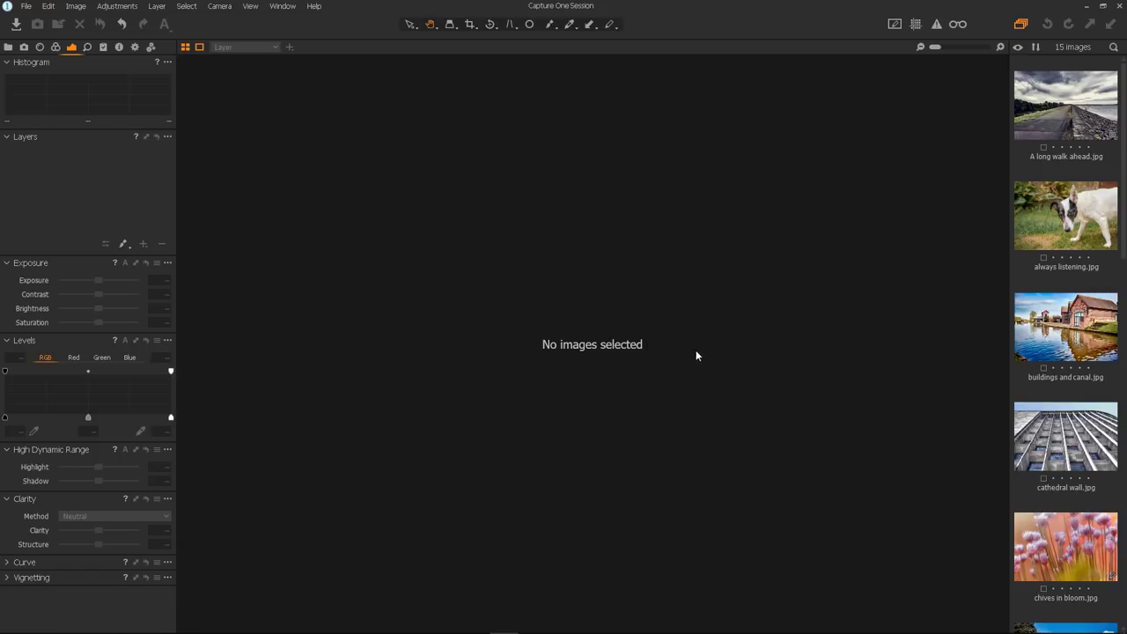
Step: View A long walk ahead.jpg and always listening.jpg one at a time, and clear the image selection
click(1045, 114)
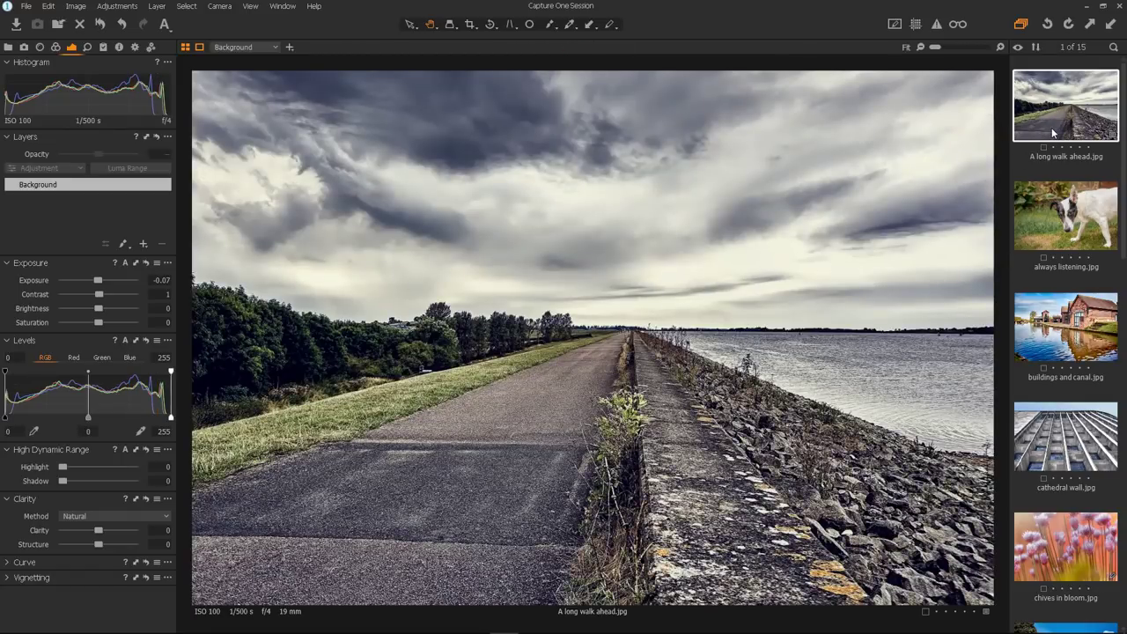
click(1058, 216)
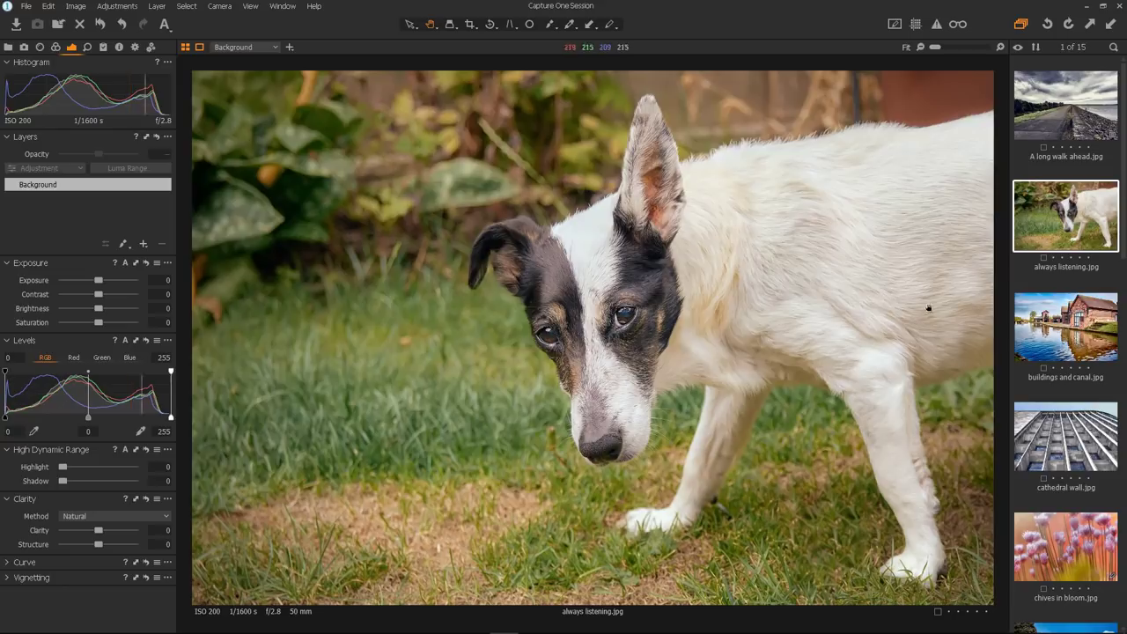
click(1039, 282)
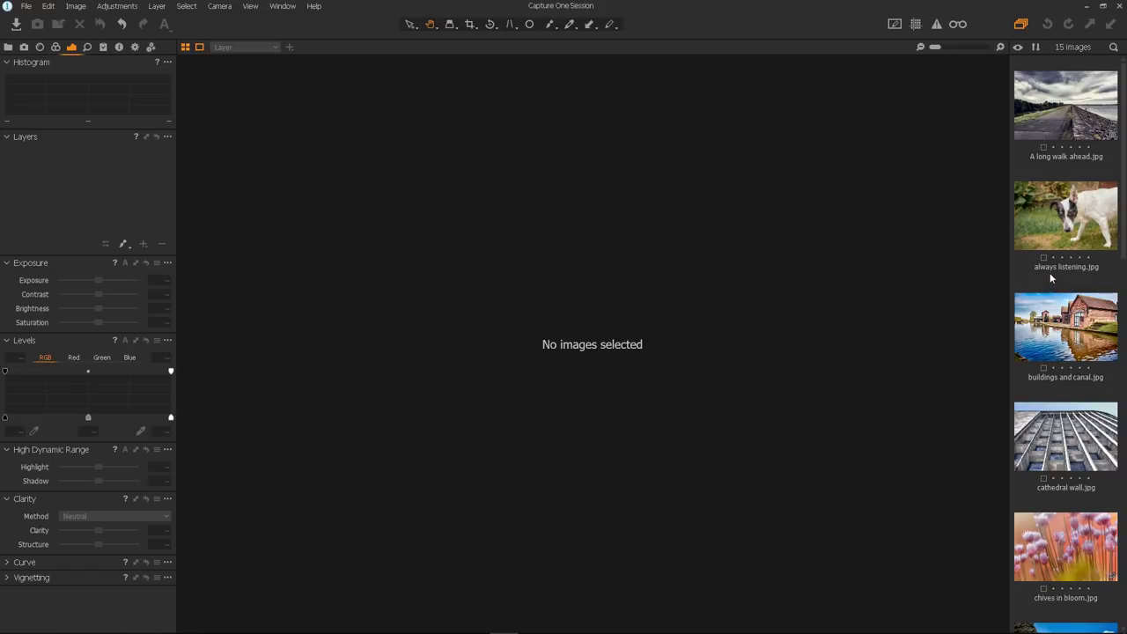
Step: Select A long walk ahead.jpg and always listening.jpg together to show both in the viewer
click(1062, 115)
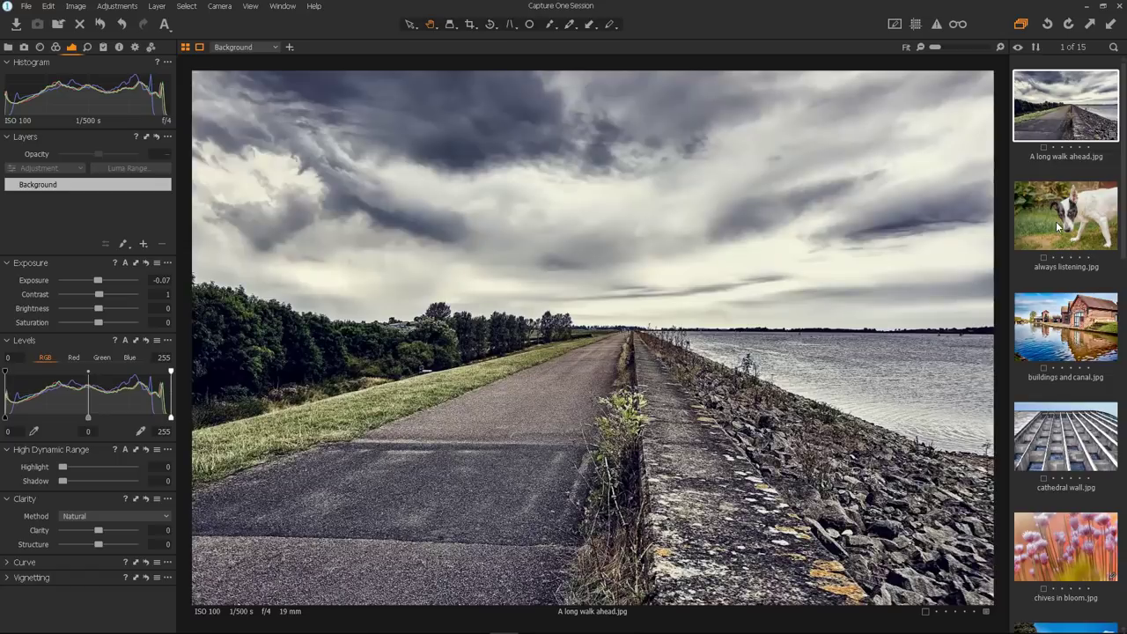
ctrl+click(1061, 214)
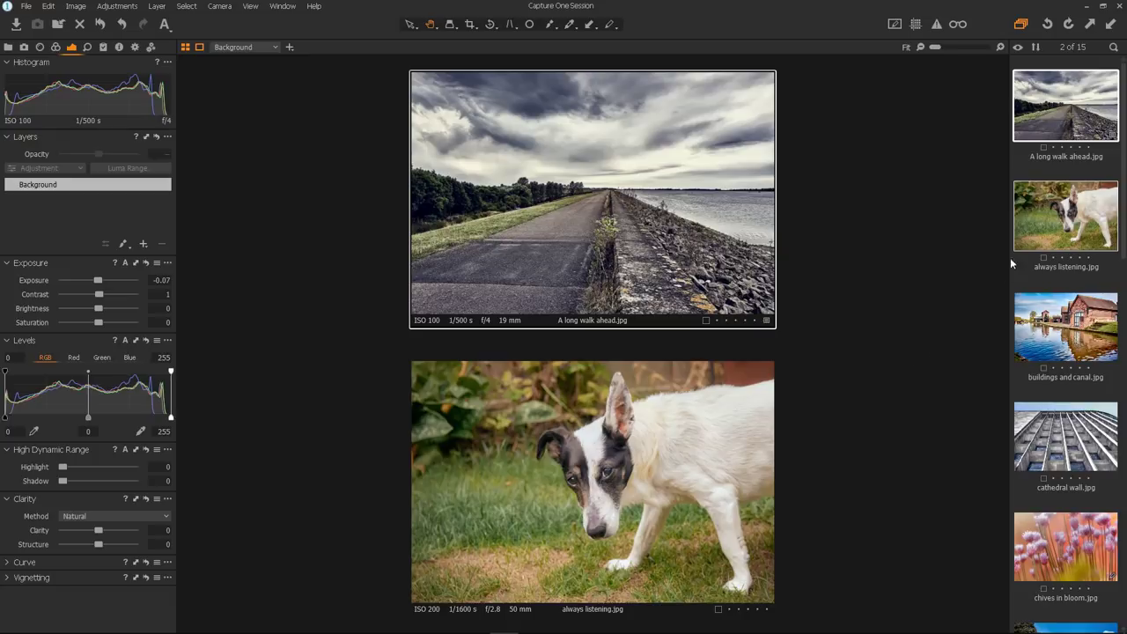
ctrl+click(1065, 227)
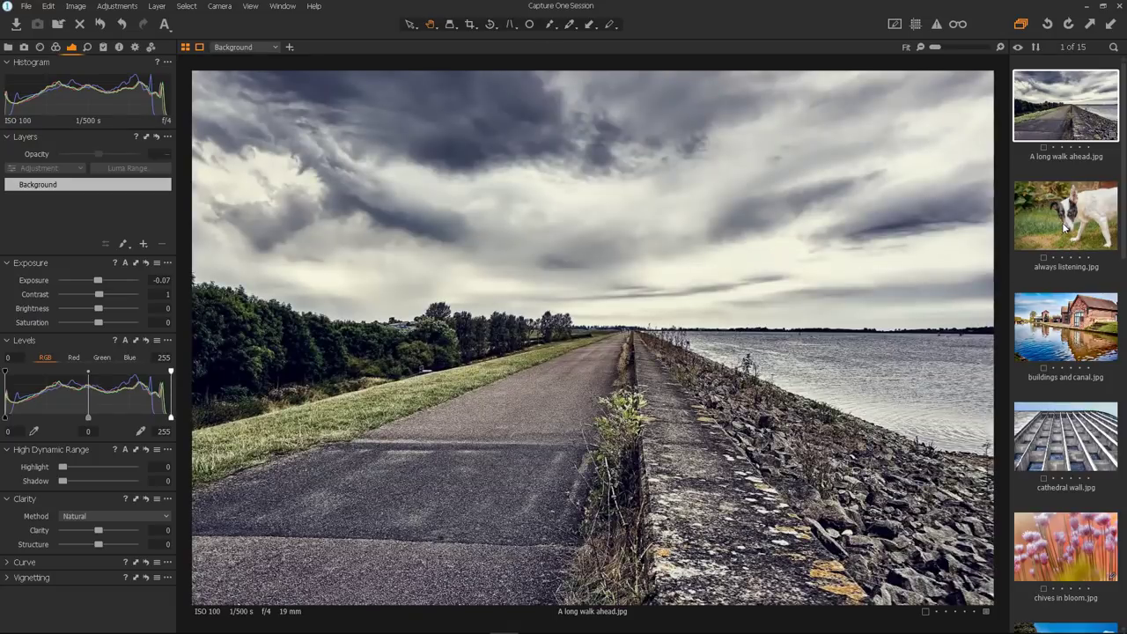
ctrl+click(1065, 227)
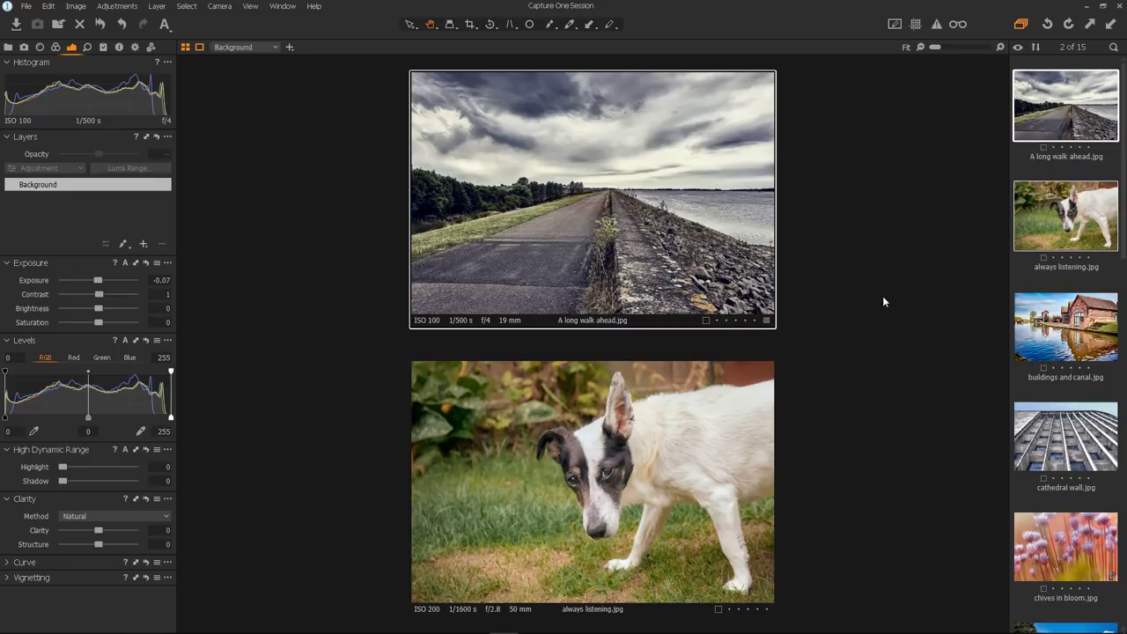
Step: Make always listening.jpg the primary image of the two selected, and switch the primary back to A long walk ahead.jpg
click(1033, 223)
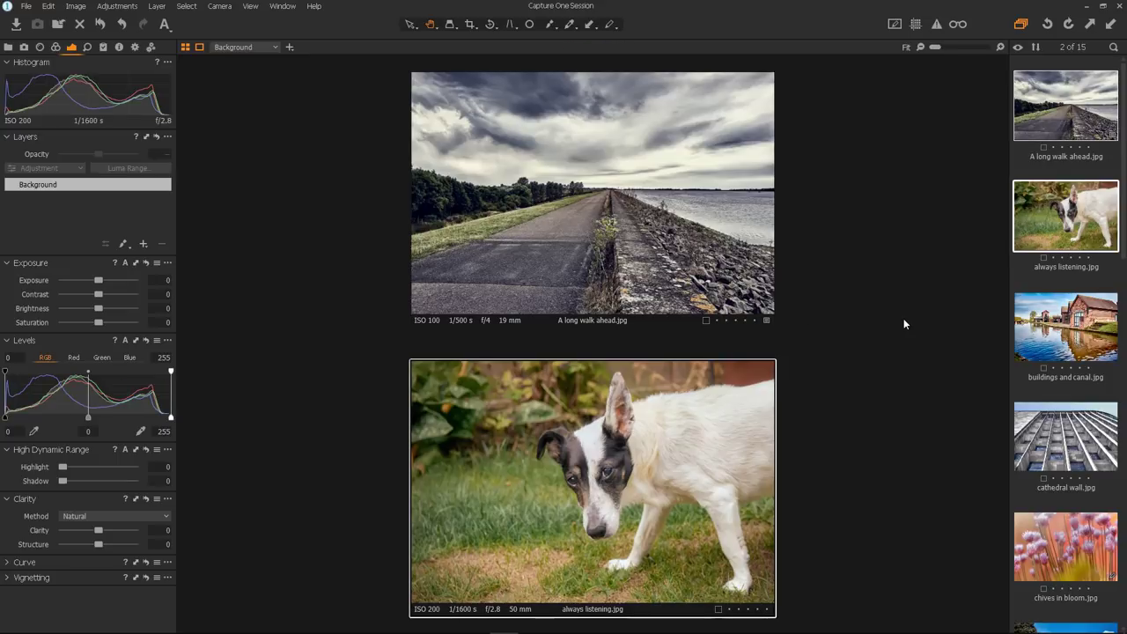
click(1063, 123)
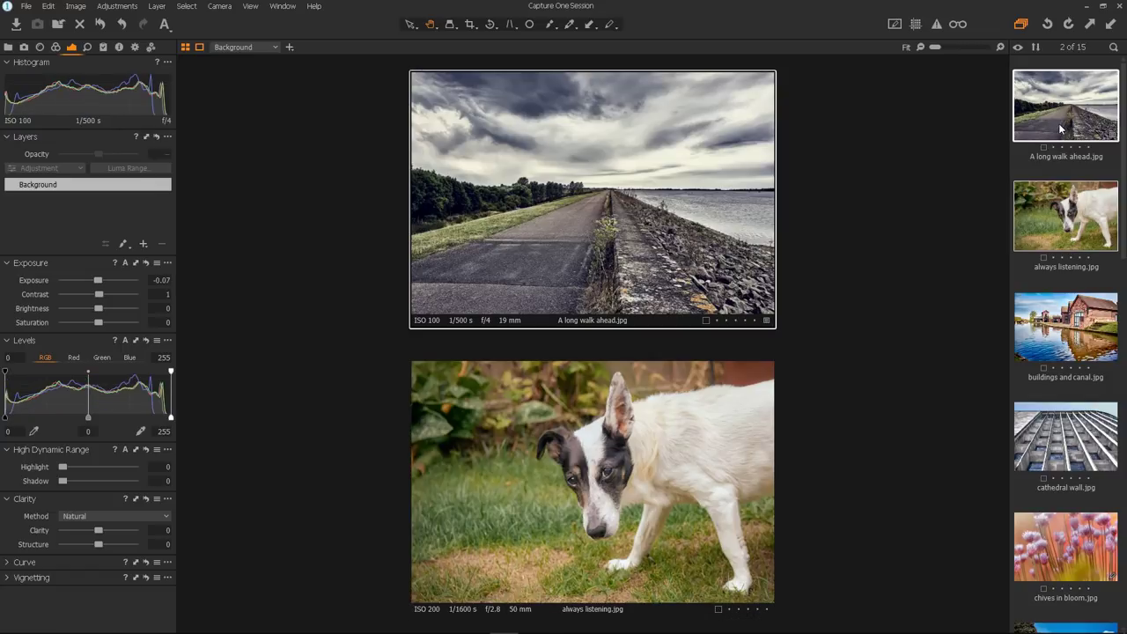
click(1093, 29)
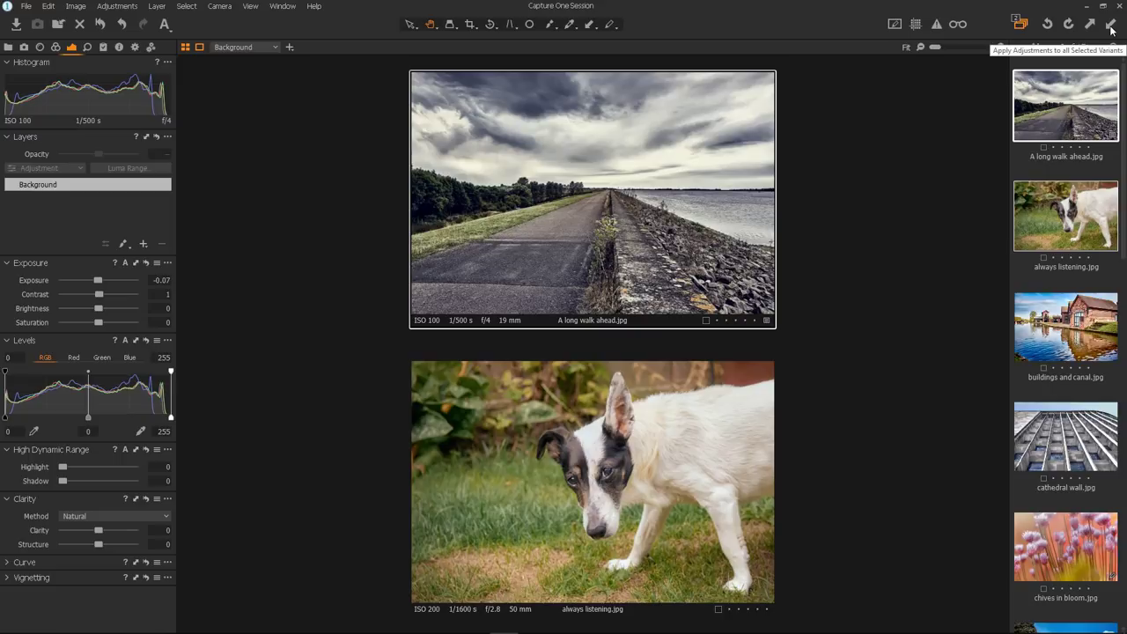
click(1111, 30)
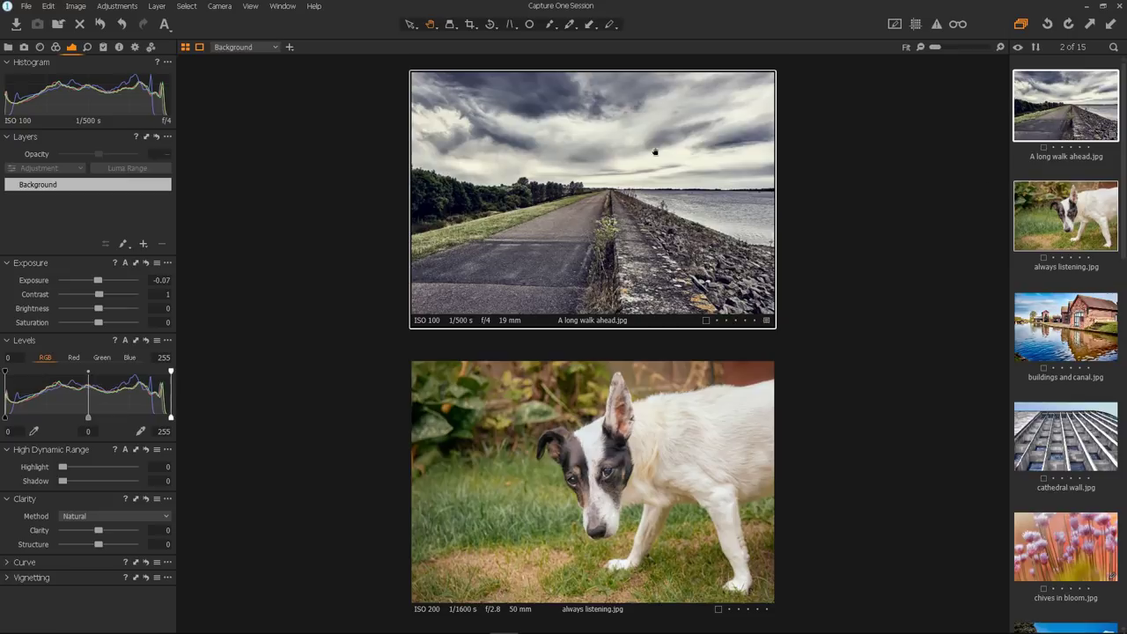
Step: Set the exposure of A long walk ahead.jpg to 1.7, apply it to always listening.jpg, and undo the changes
drag(97, 280, 115, 281)
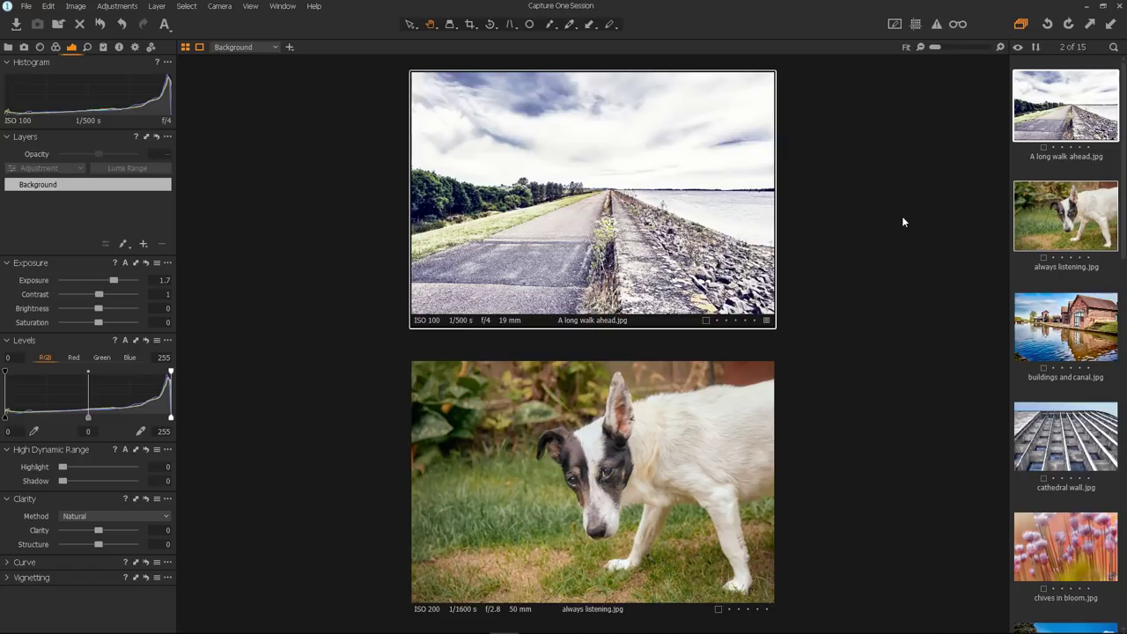
click(1111, 25)
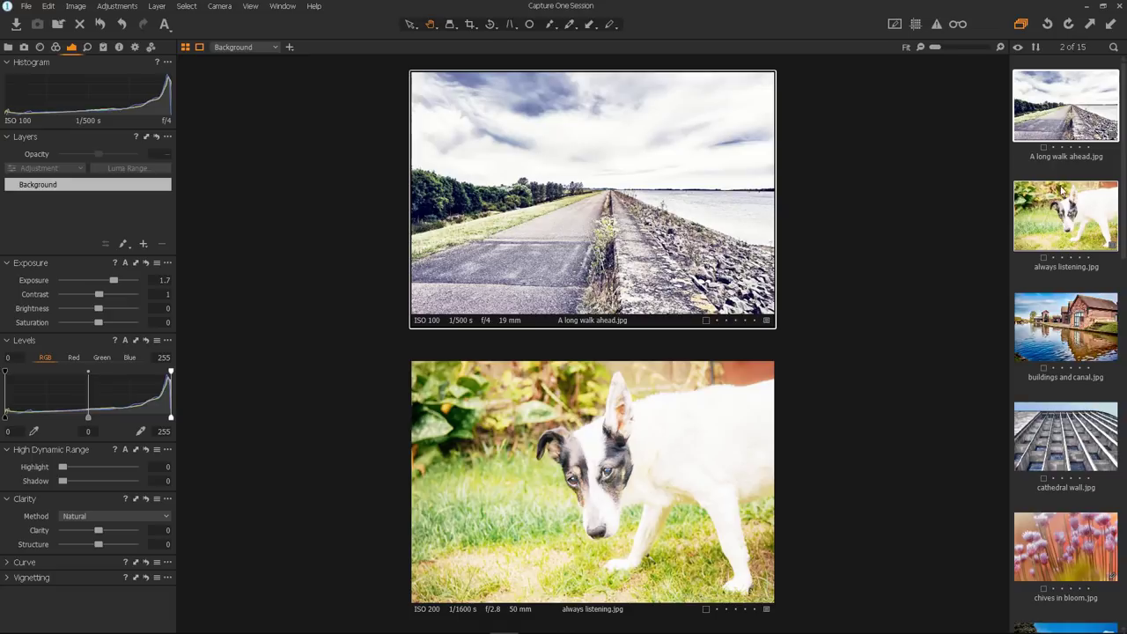
key(ctrl+z)
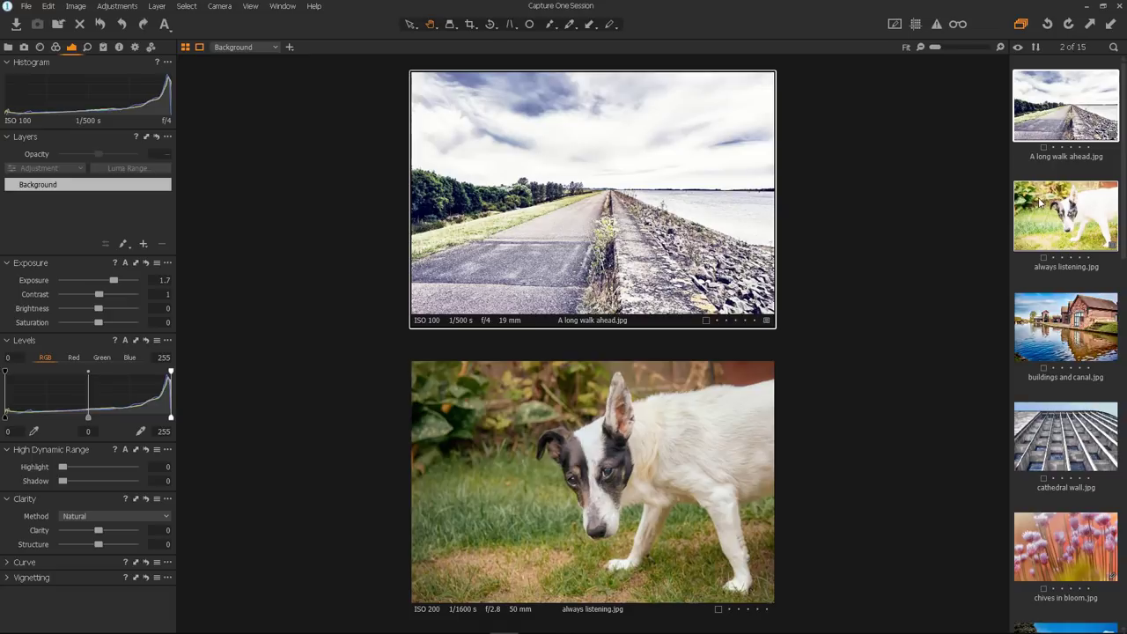
key(ctrl+d)
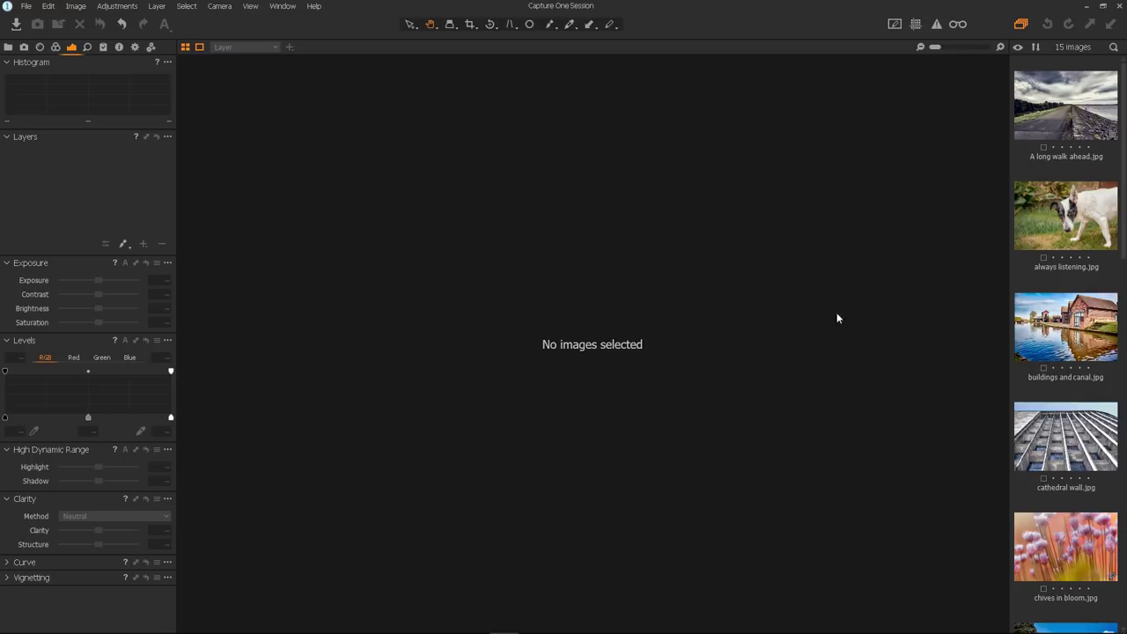
Step: Select the images from A long walk ahead.jpg through chives in bloom.jpg, removing cathedral wall.jpg from the selection and adding it back
click(1048, 114)
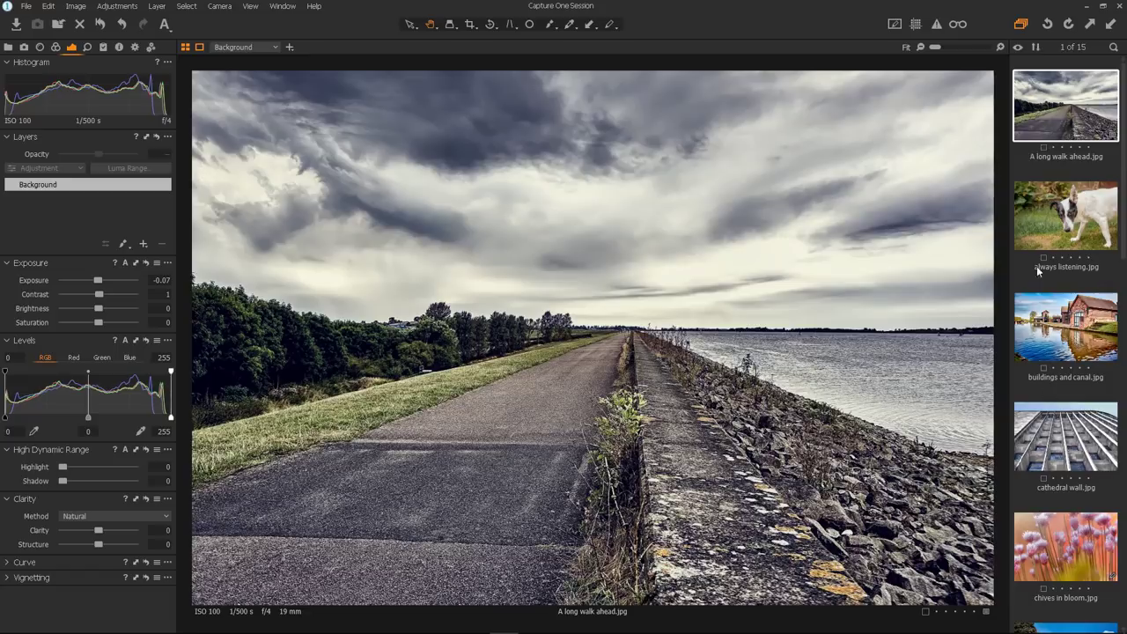
shift+click(1061, 546)
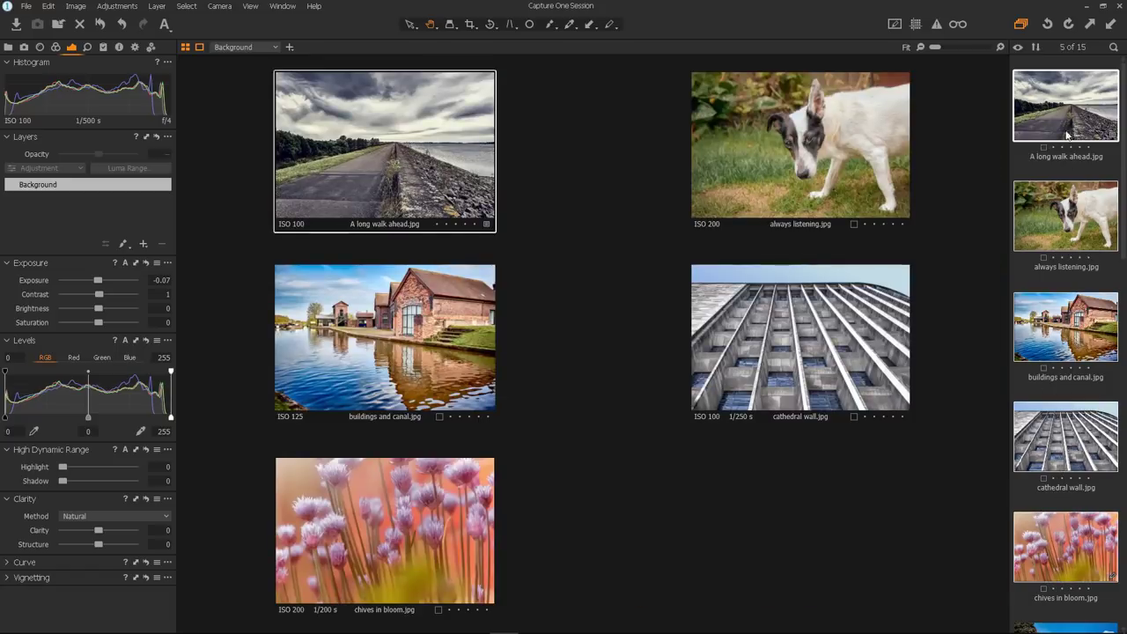
ctrl+click(1064, 445)
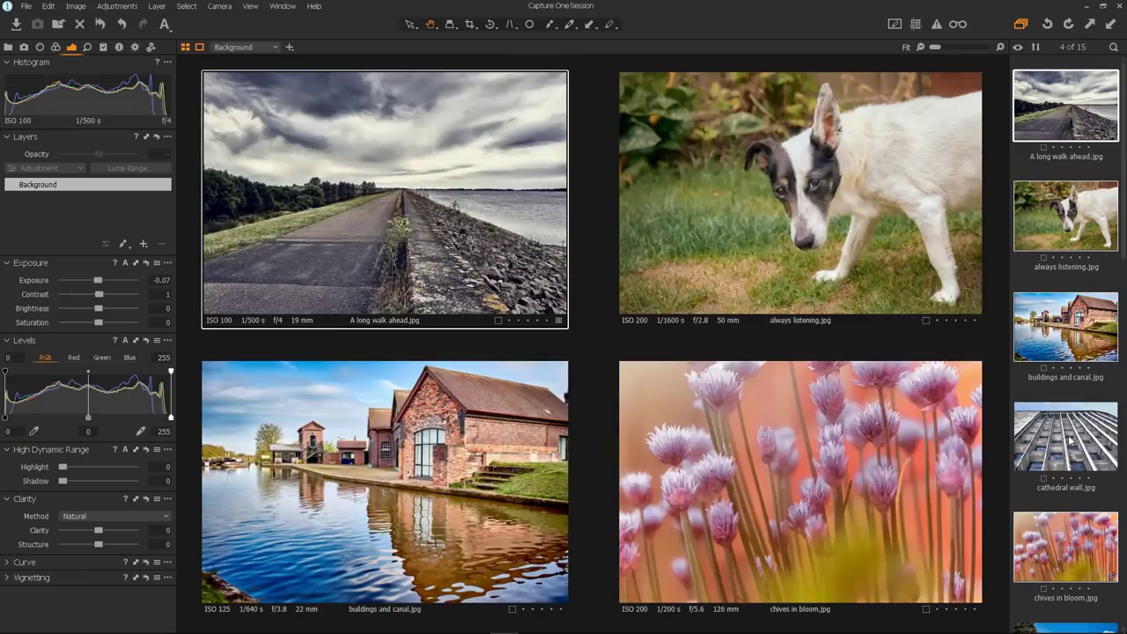
ctrl+click(1066, 445)
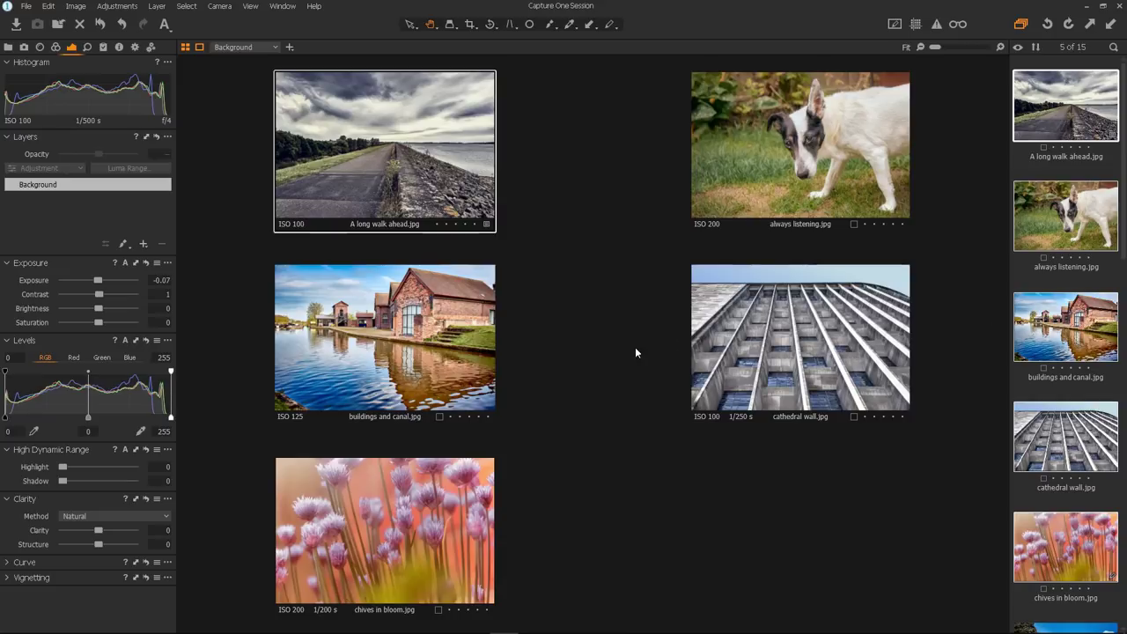
Step: Set the exposure of cathedral wall.jpg to 3.48, apply it to all five selected images, and undo the changes
click(1076, 445)
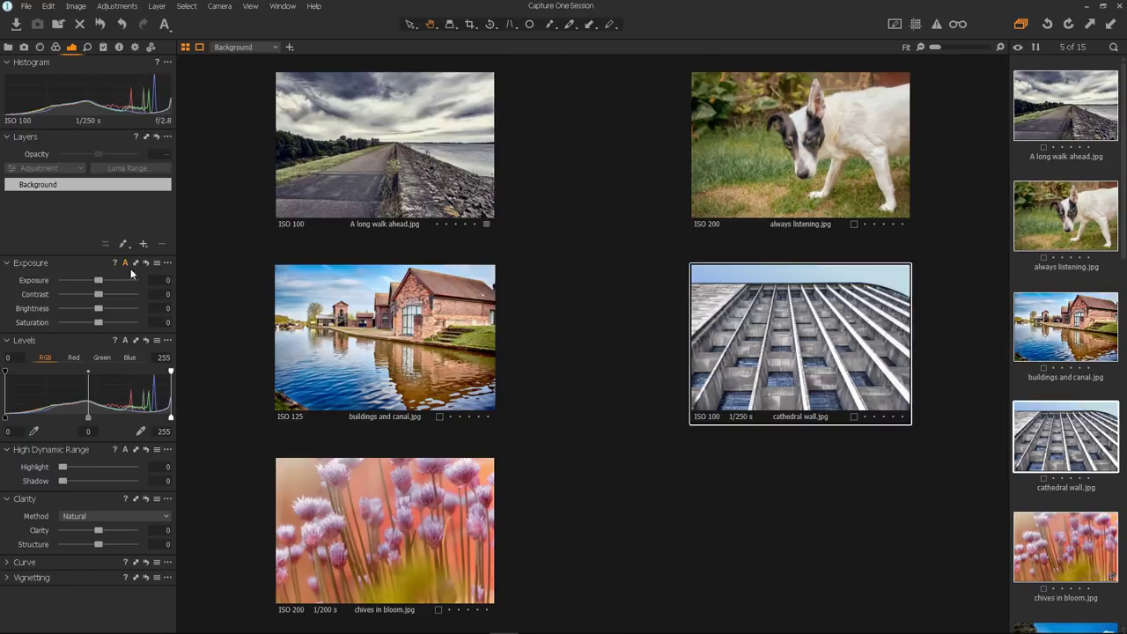
drag(98, 280, 131, 286)
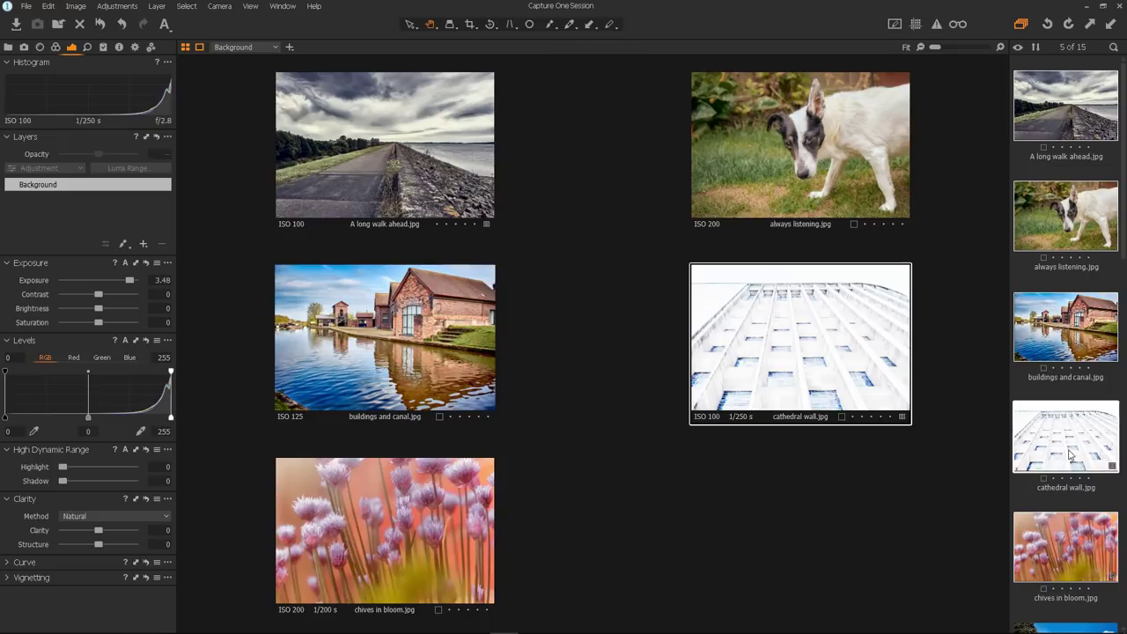
click(1109, 26)
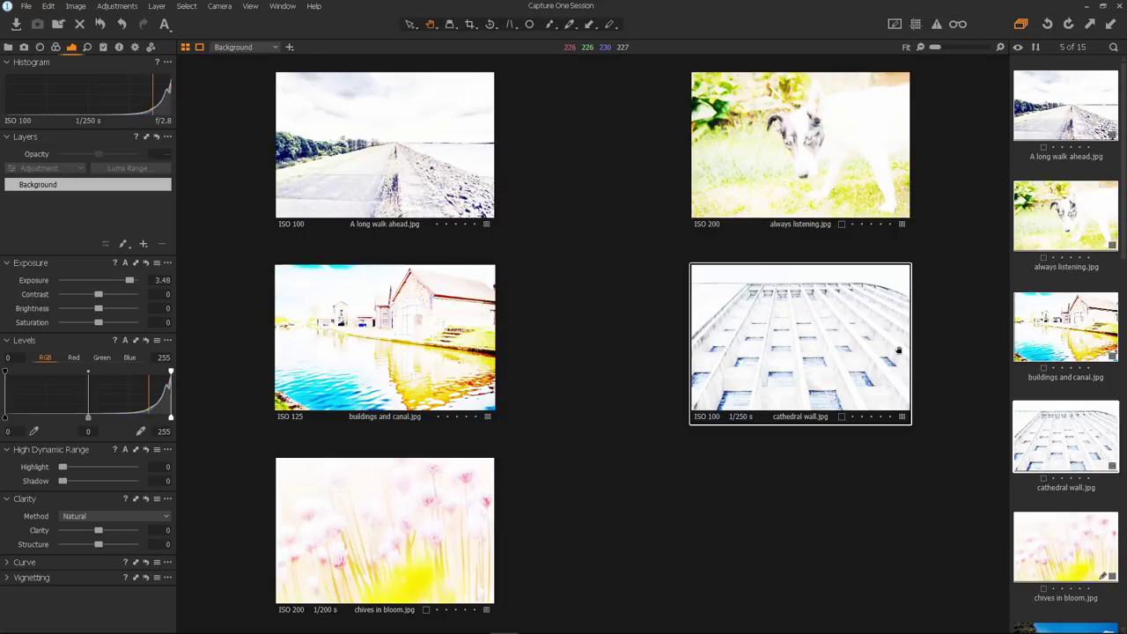
key(ctrl+z)
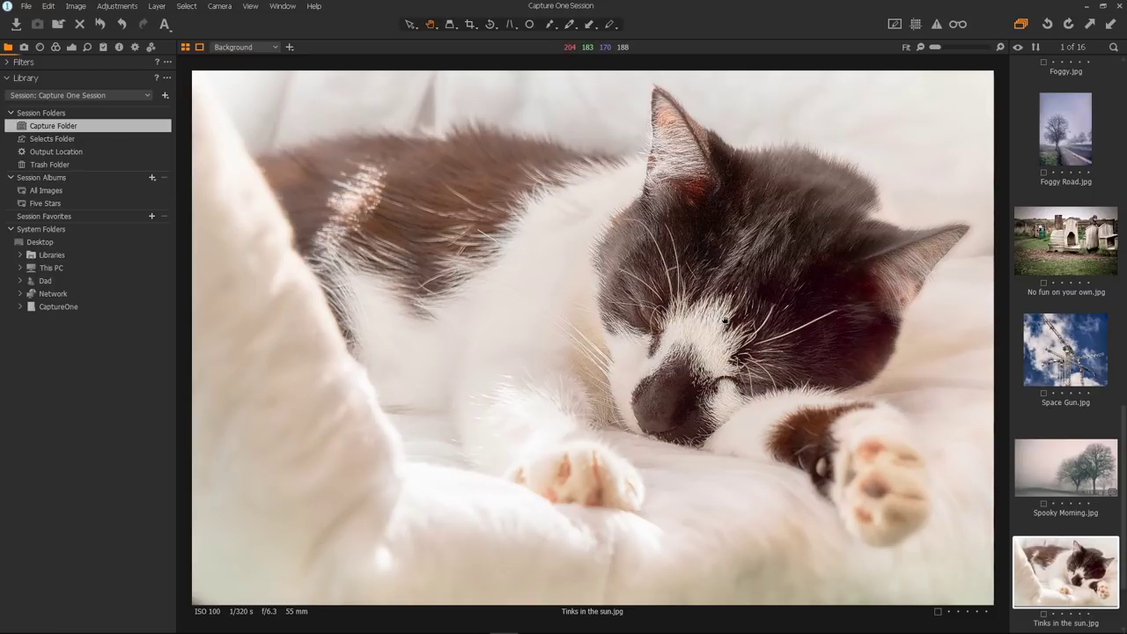
Step: Place the browser below the viewer and restore it to the side
key(ctrl+alt+b)
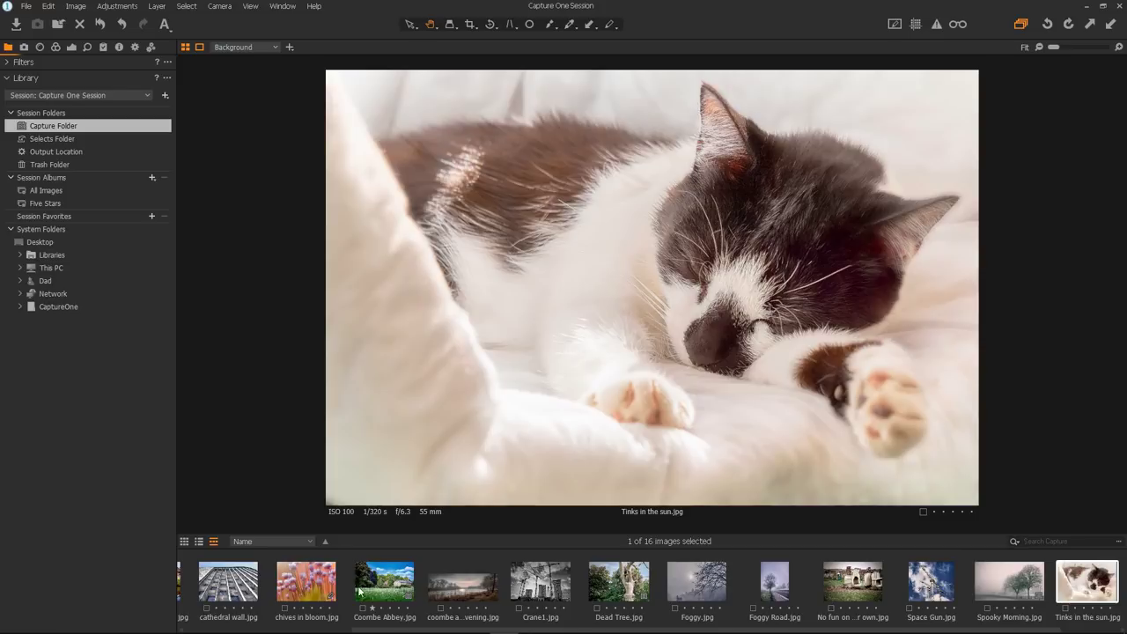
scroll(602, 620, up, 2)
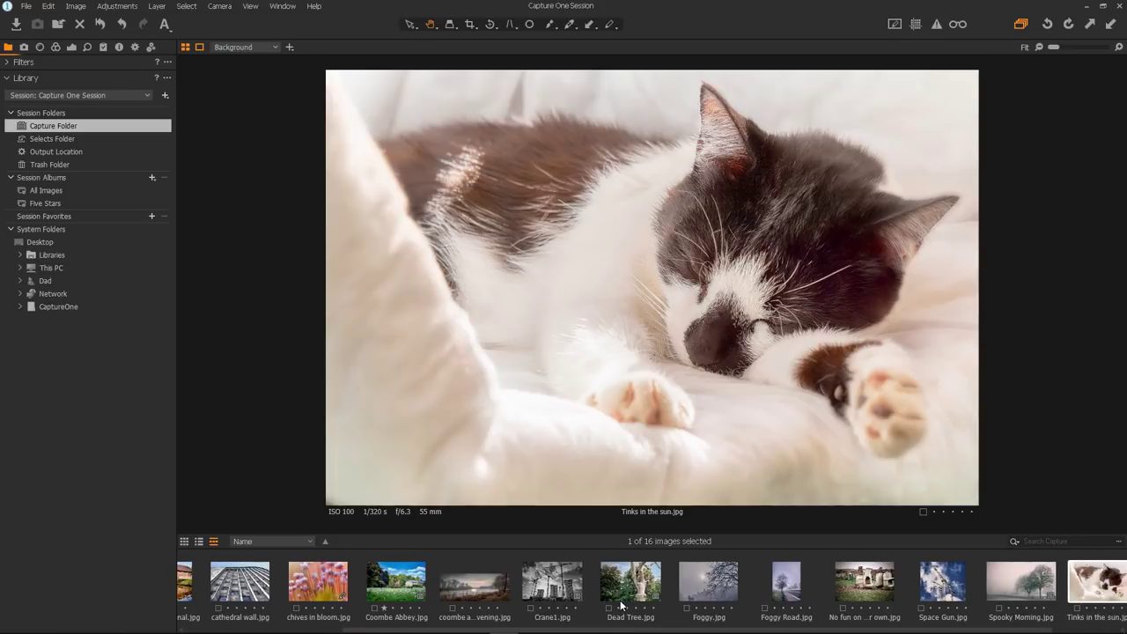
key(ctrl+shift+b)
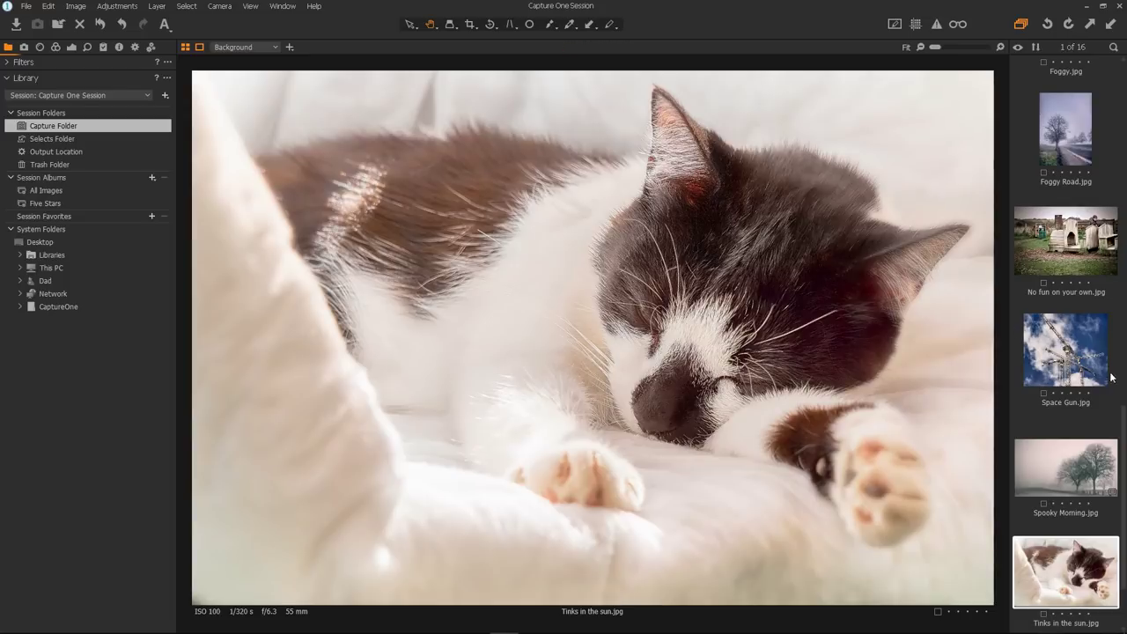
Step: Browse the Capture Folder's thumbnails in the side browser and view coombe abbey evening.jpg
scroll(1107, 392, up, 10)
scroll(1104, 407, down, 9)
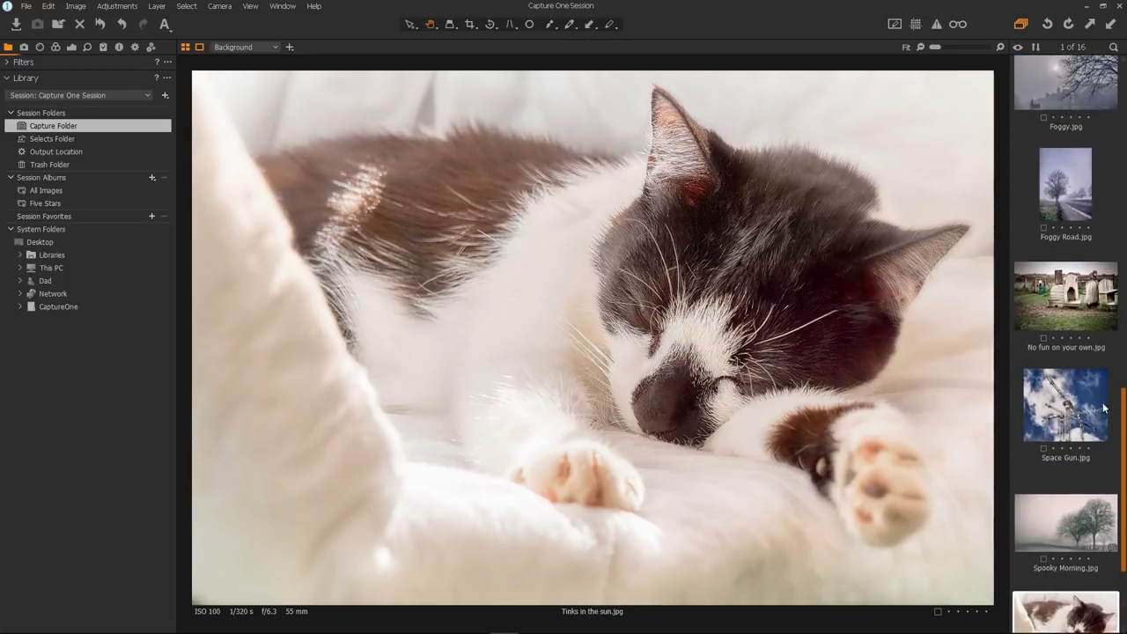
scroll(1103, 407, up, 8)
scroll(1102, 400, down, 8)
scroll(1100, 395, up, 1)
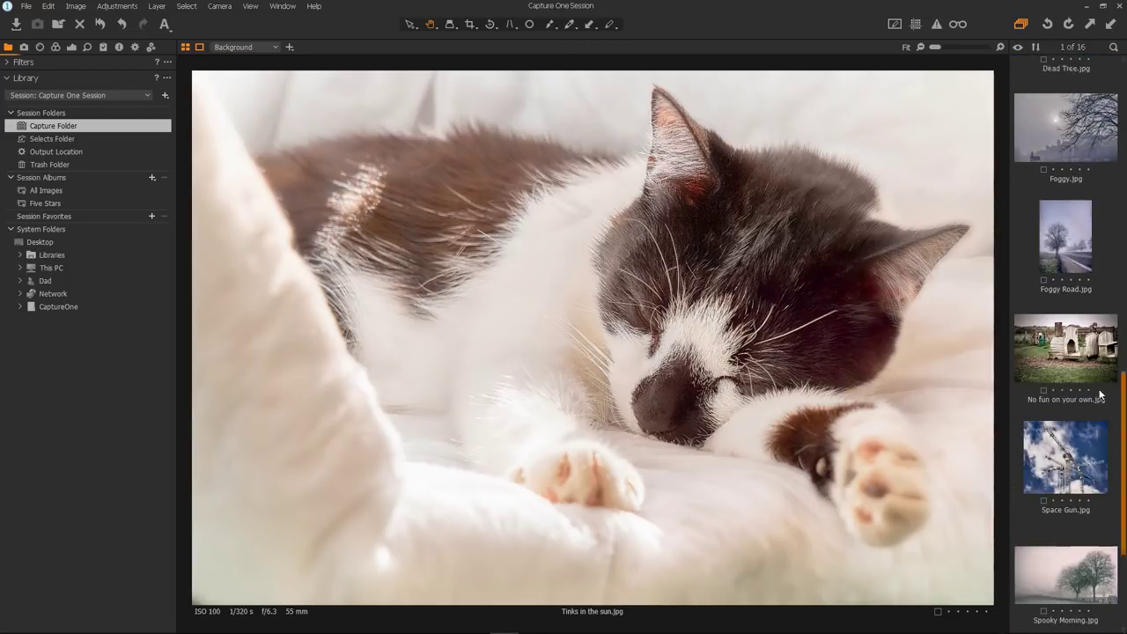
scroll(1100, 395, down, 1)
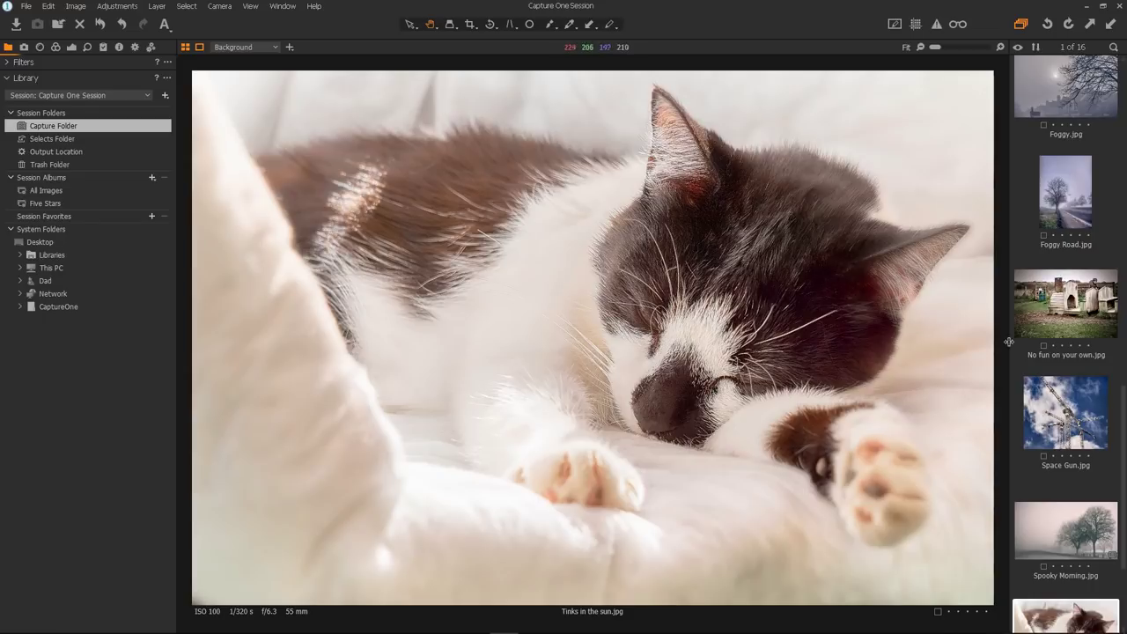
drag(1124, 403, 1125, 251)
click(1057, 316)
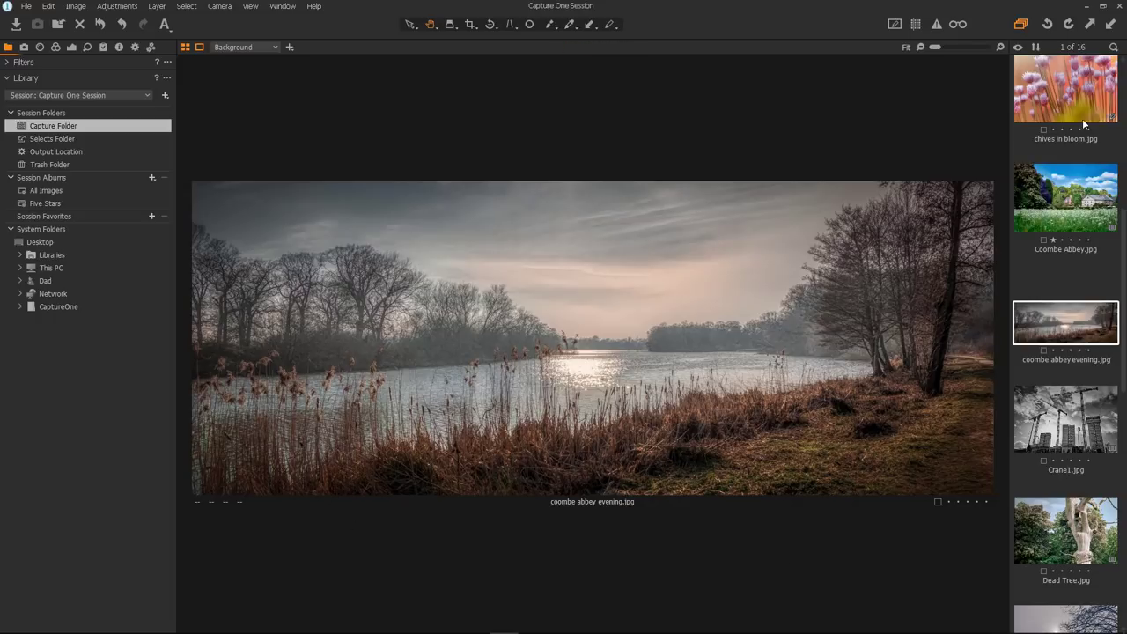
drag(1123, 291, 1124, 352)
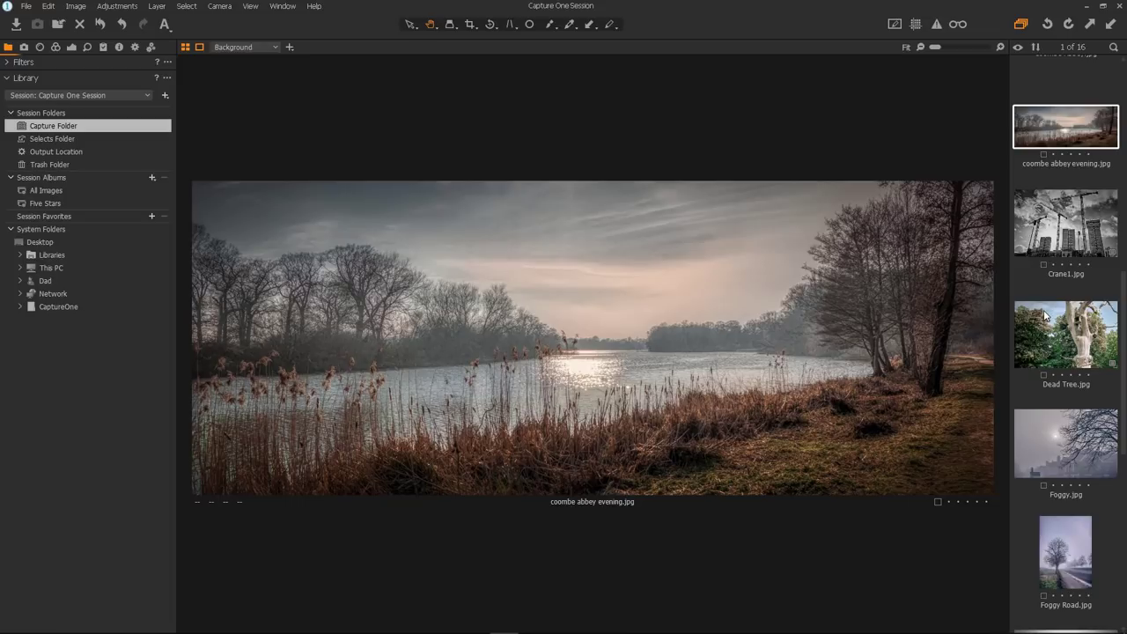
Step: Place the browser below the viewer, and view Foggy Road.jpg with the exposure tools showing
key(ctrl+alt+b)
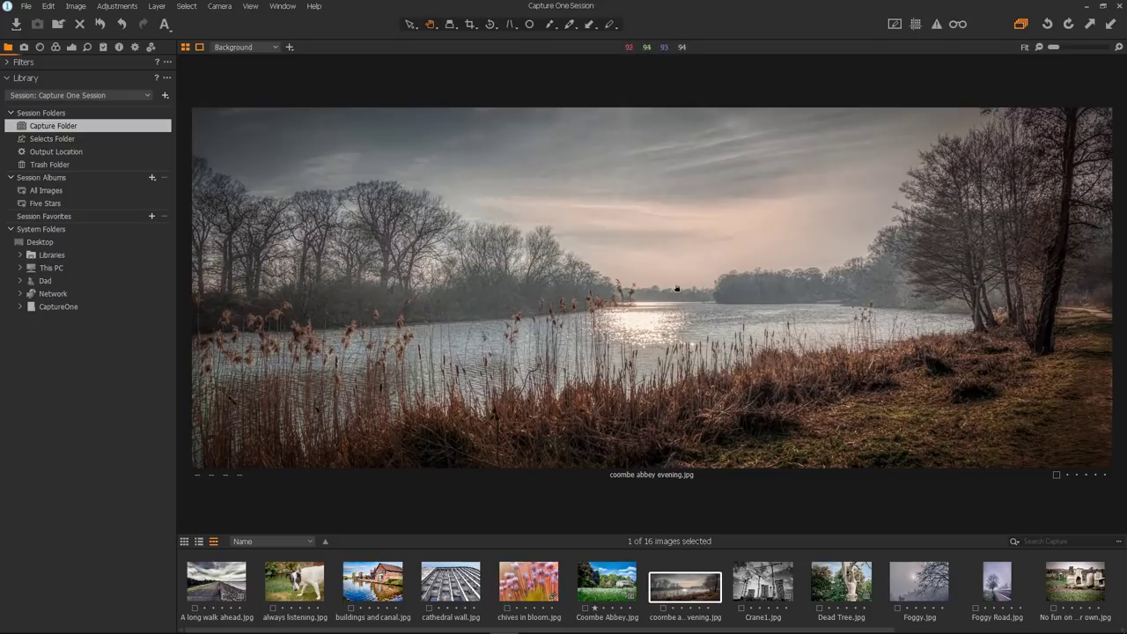
click(70, 46)
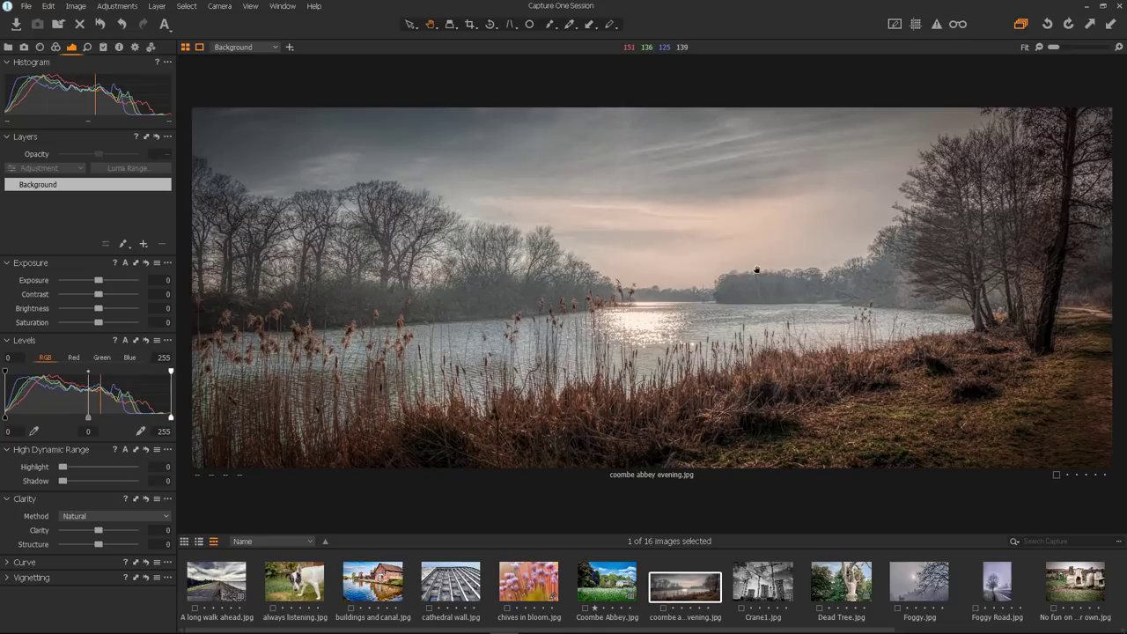
scroll(812, 585, down, 3)
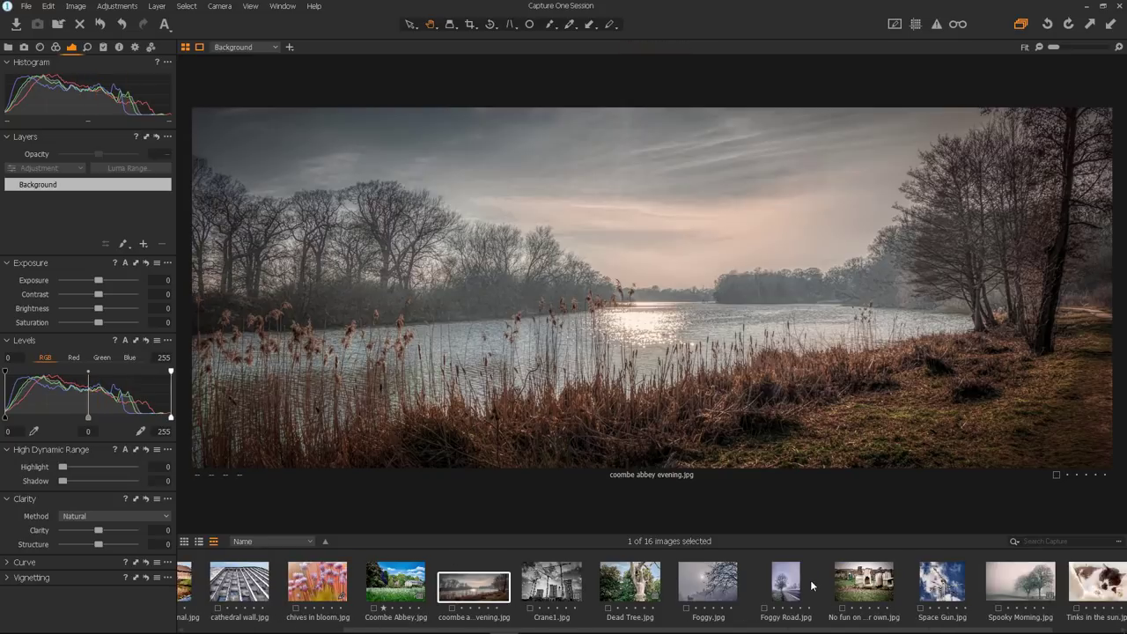
click(788, 588)
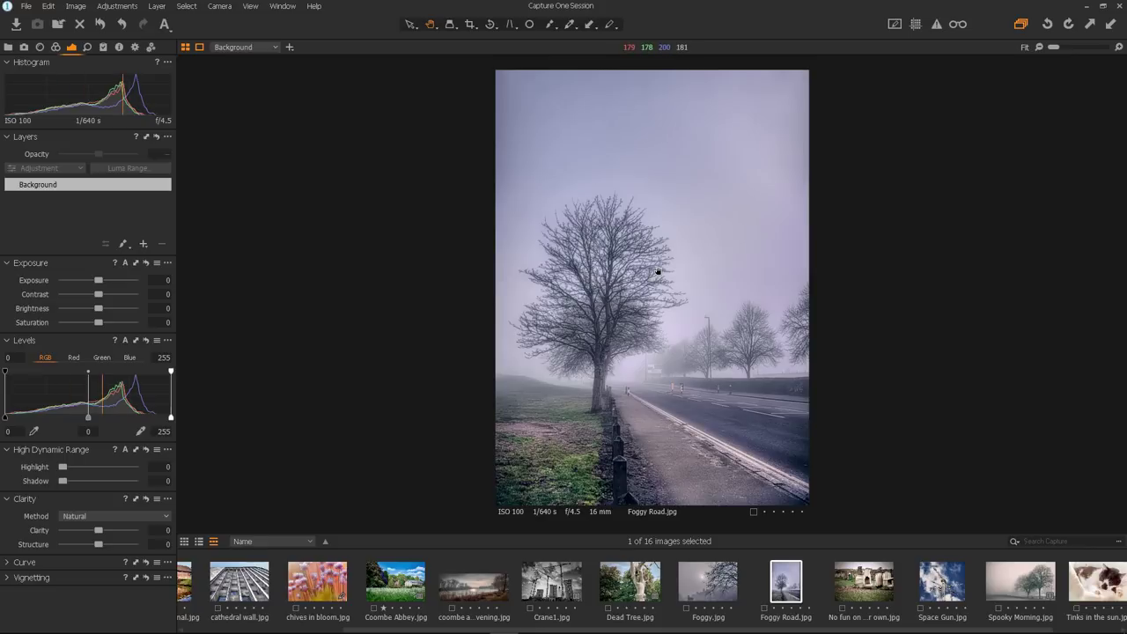
Step: Return the browser to the side of the viewer and view A long walk ahead.jpg
key(ctrl+shift+b)
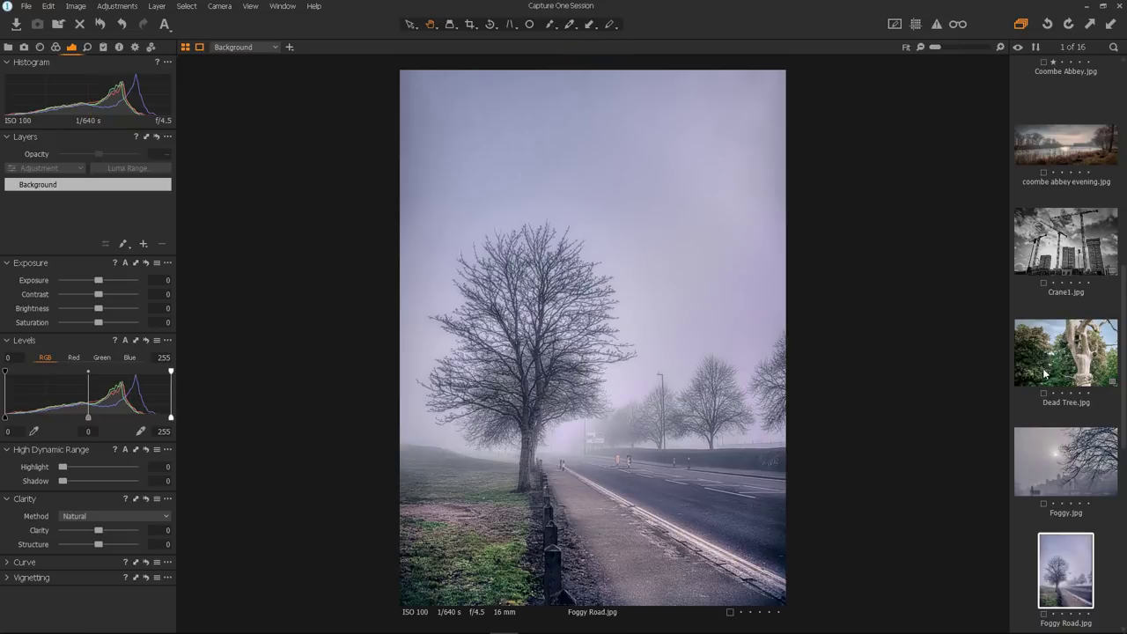
drag(1119, 374, 621, 345)
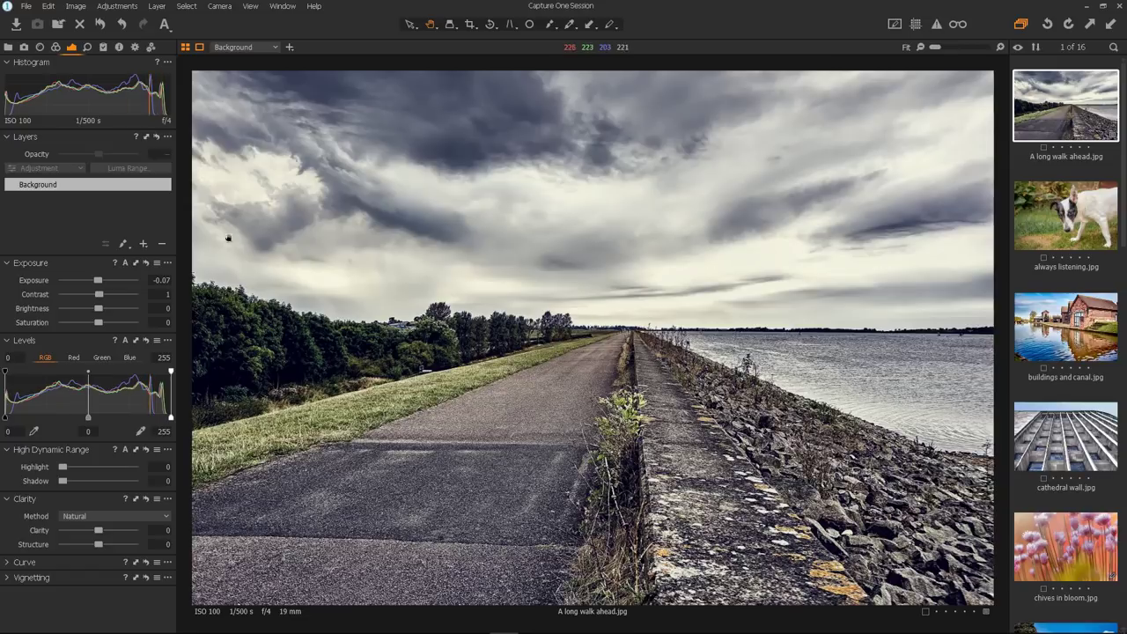
Step: Disable the TIFF Adobe RGB (1998) (8bit) process recipe in the output tools
click(134, 47)
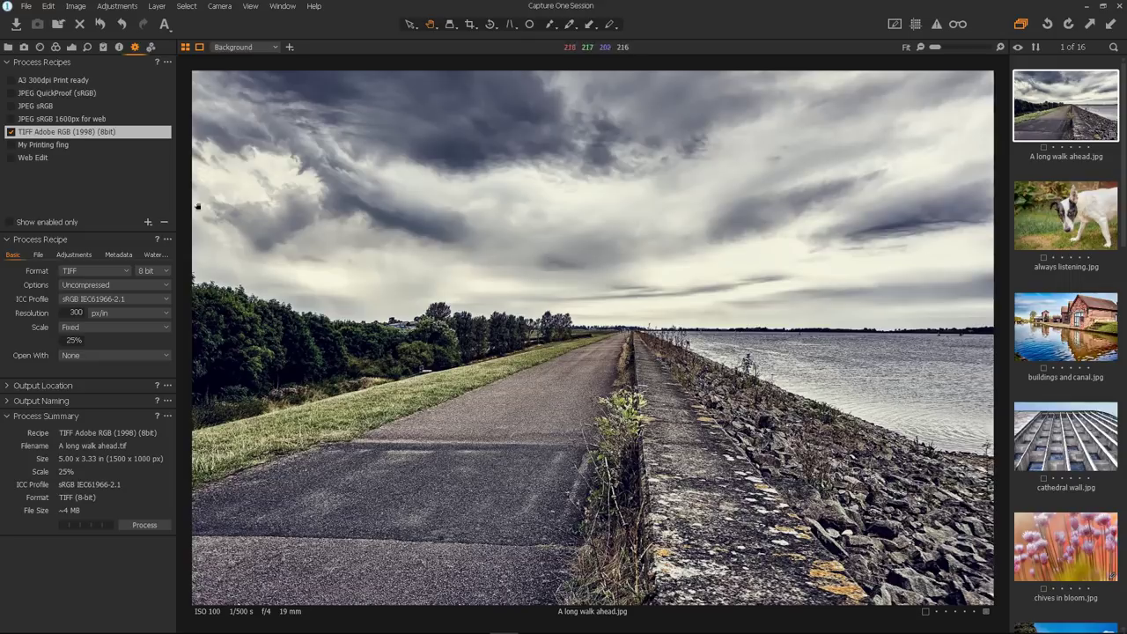
click(12, 133)
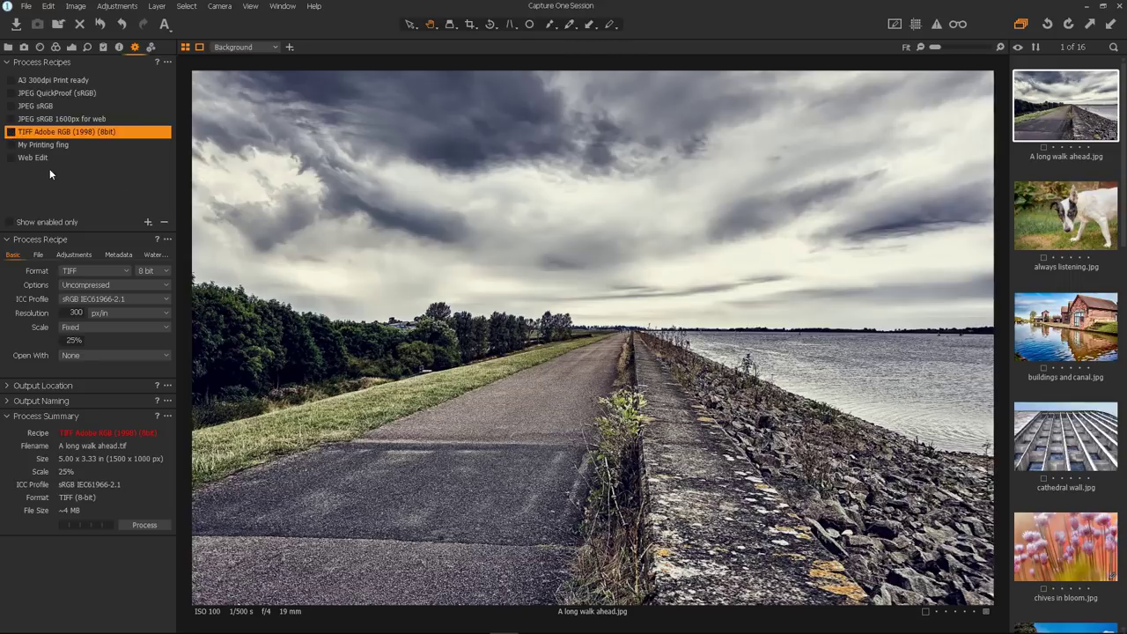
Step: Add a new process recipe named Edit Output
click(148, 222)
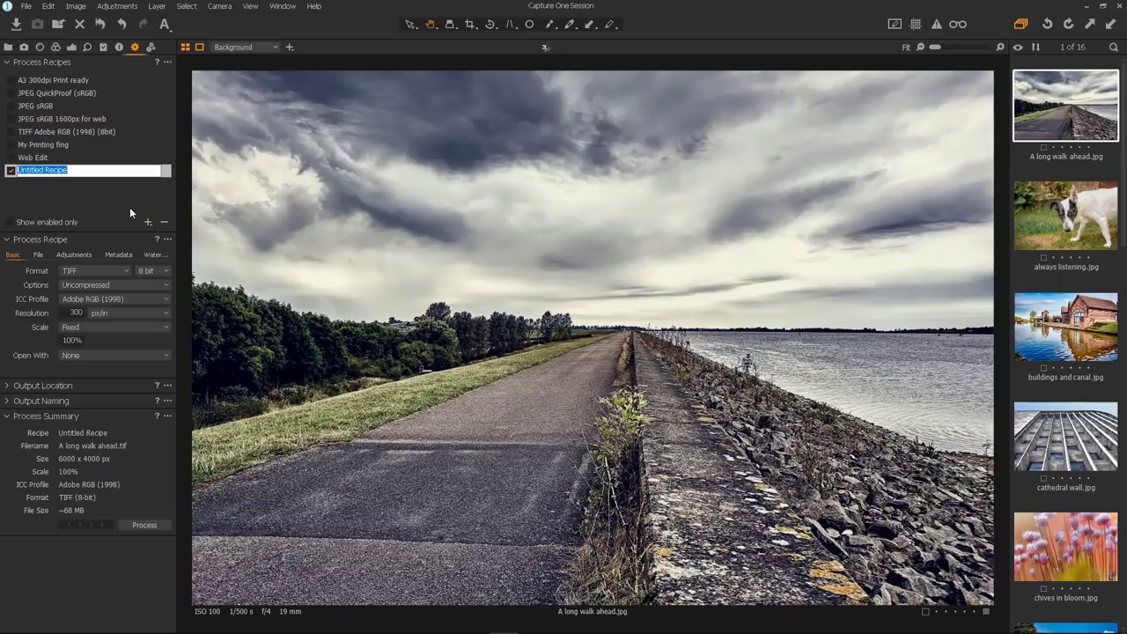
click(105, 170)
key(BackSpace)
key(BackSpace)
key(BackSpace)
key(BackSpace)
key(BackSpace)
key(BackSpace)
key(BackSpace)
key(BackSpace)
key(BackSpace)
key(BackSpace)
key(BackSpace)
key(BackSpace)
key(BackSpace)
key(BackSpace)
text(Edit Outpu)
key(Return)
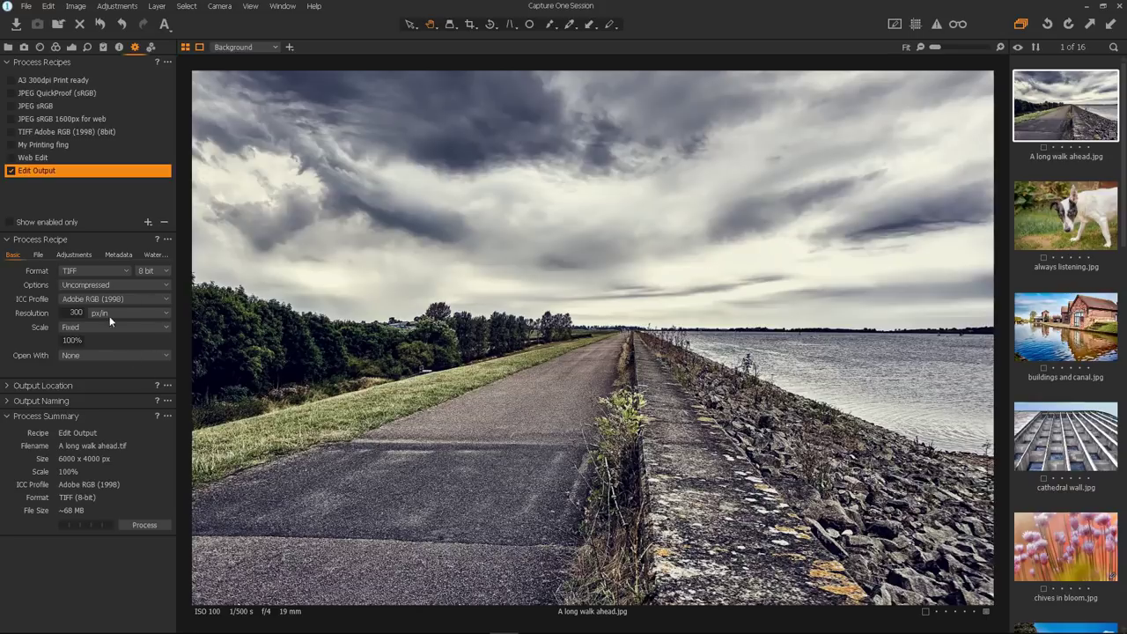
Step: Set the Edit Output recipe's format to JPEG and have processed files open with Affinity Photo
click(92, 274)
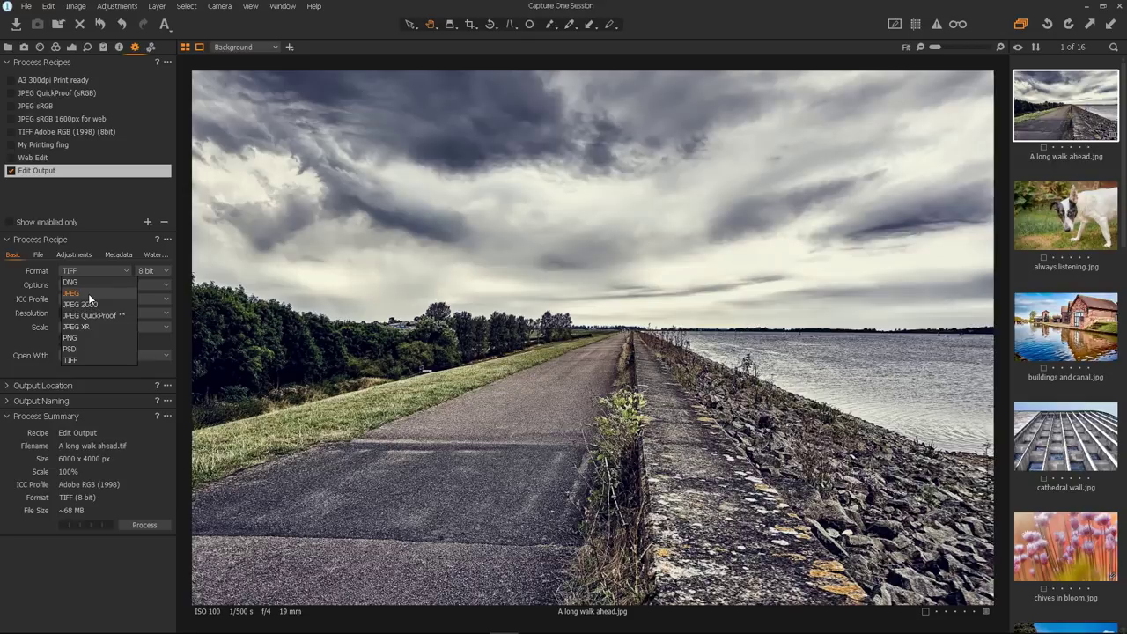
click(88, 293)
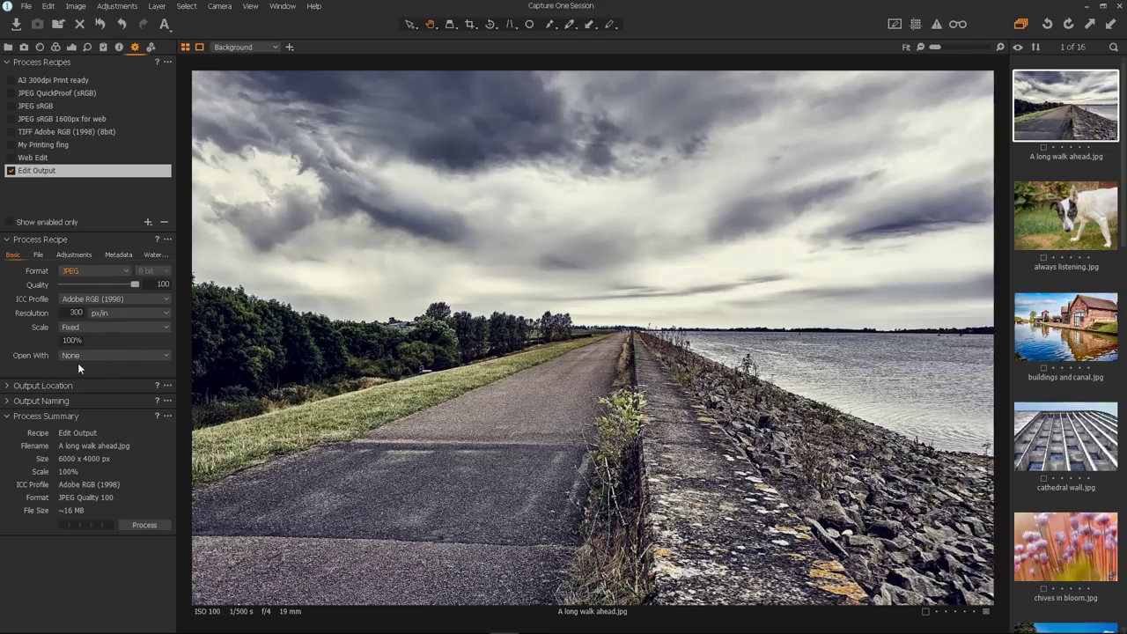
click(167, 356)
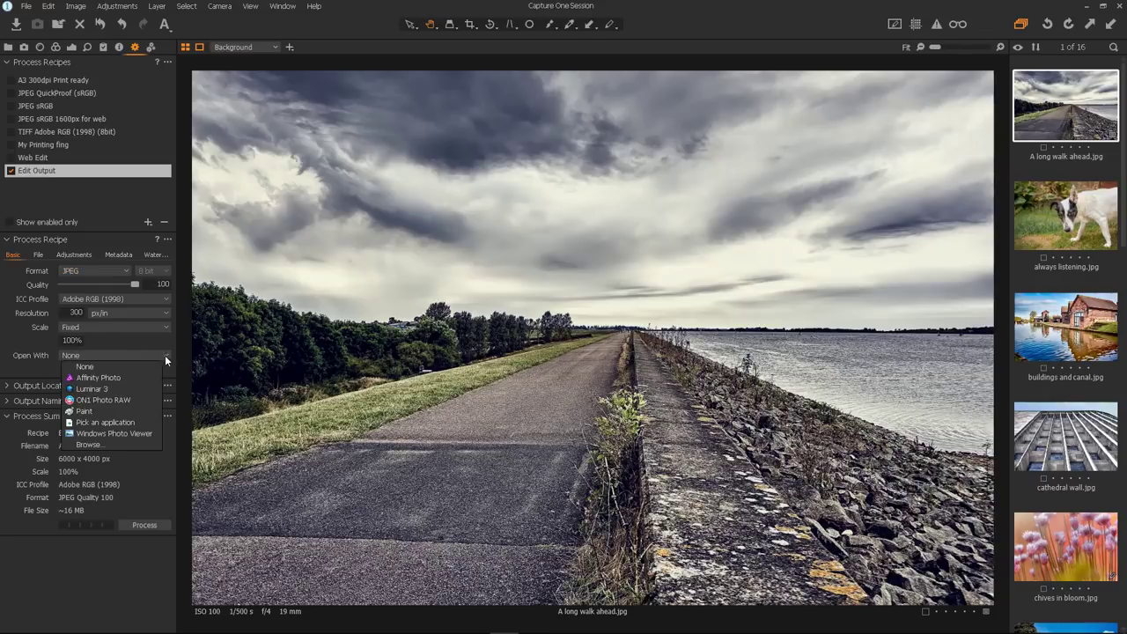
click(120, 378)
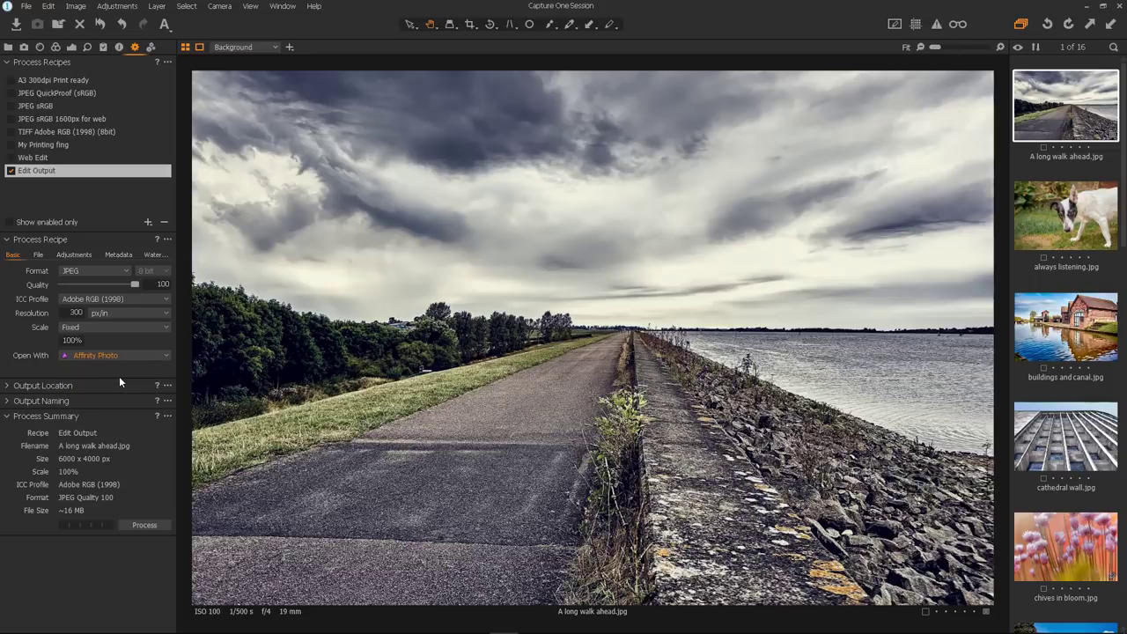
Step: Show the output location settings and process the images from A long walk ahead.jpg through buildings and canal.jpg with the Edit Output recipe
click(69, 387)
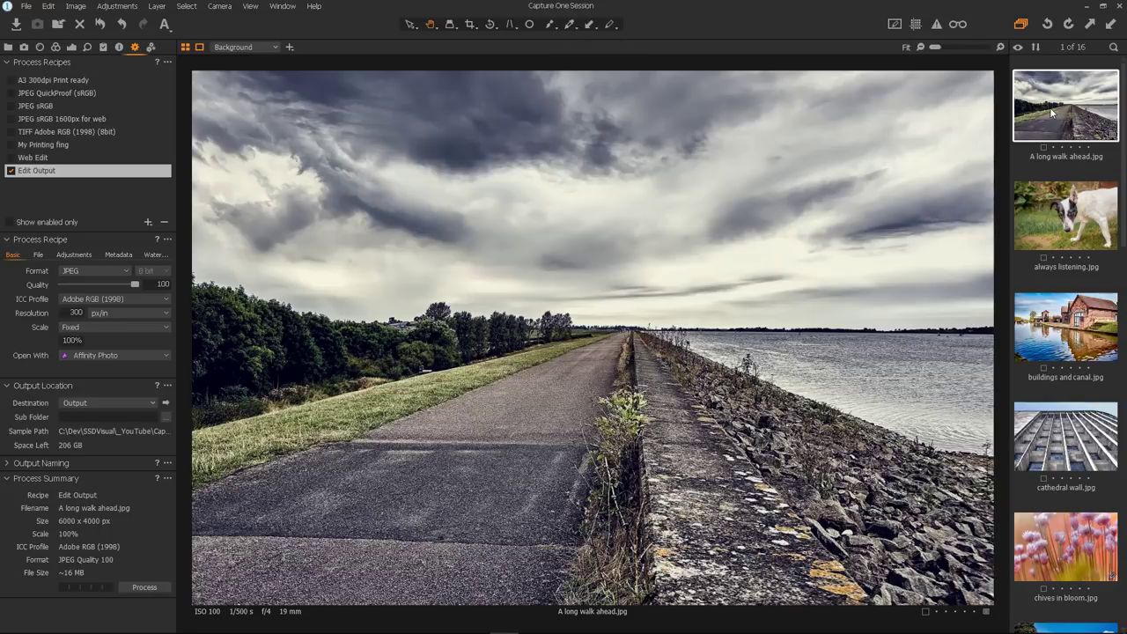
shift+click(1065, 349)
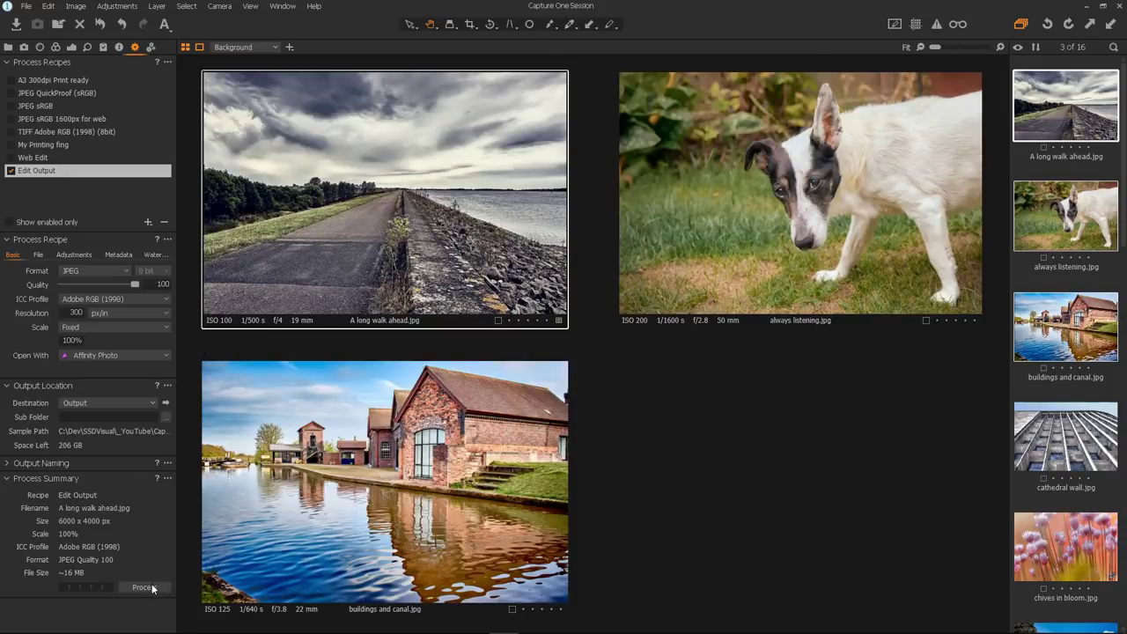
click(146, 588)
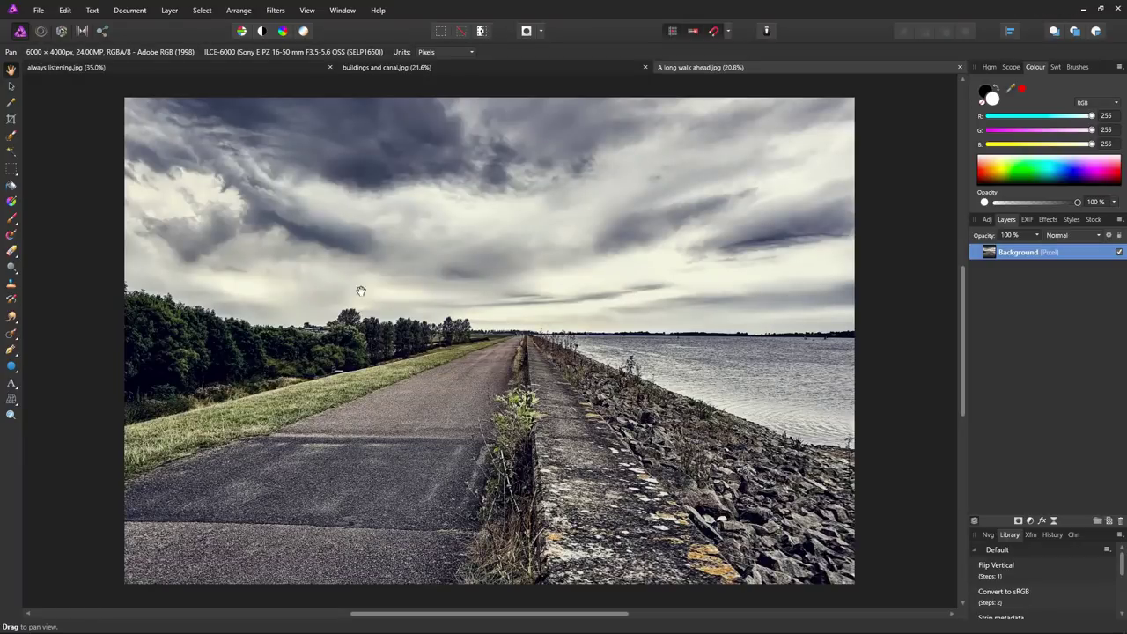
Step: In Affinity Photo, apply a Clarity filter with a radius of about 37.4 px to always listening.jpg
click(469, 71)
click(220, 70)
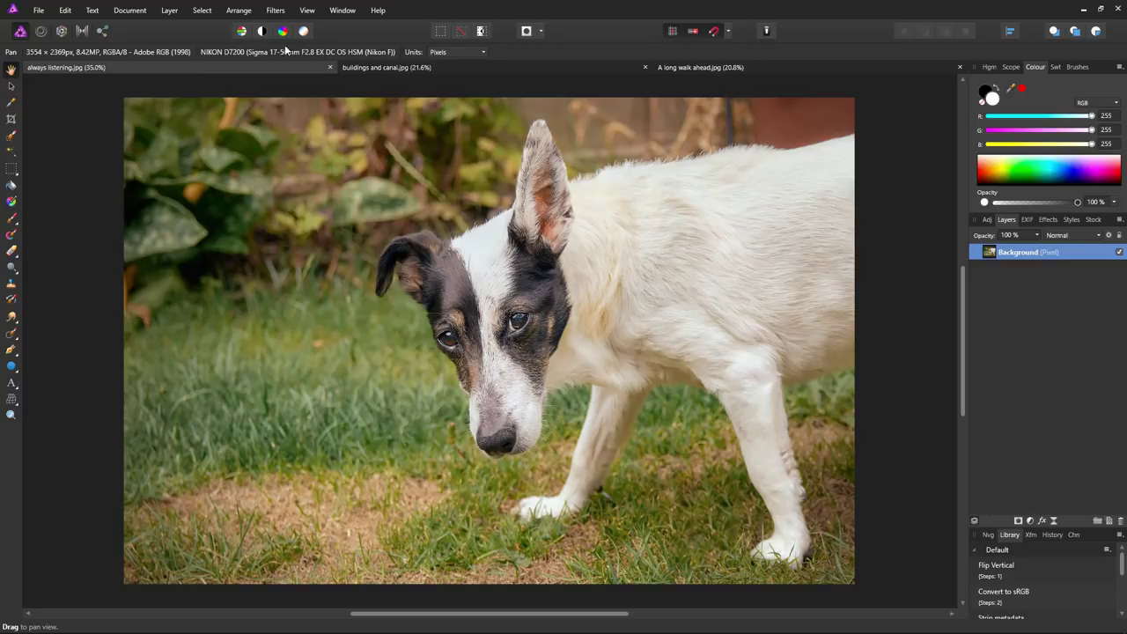
click(274, 11)
mouse_move(279, 37)
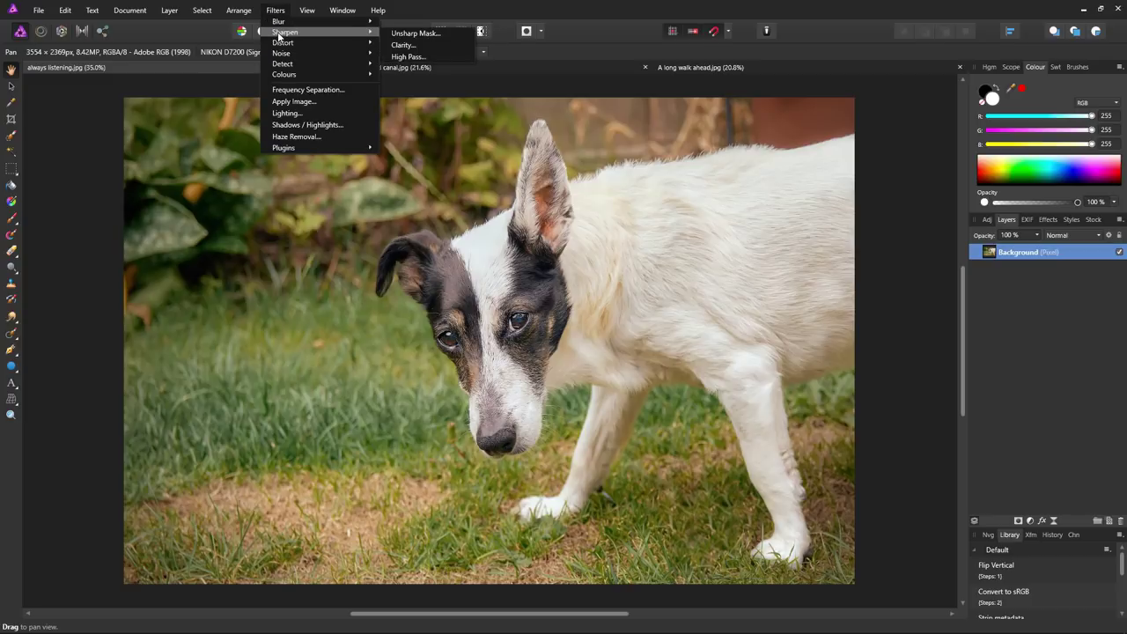
click(404, 45)
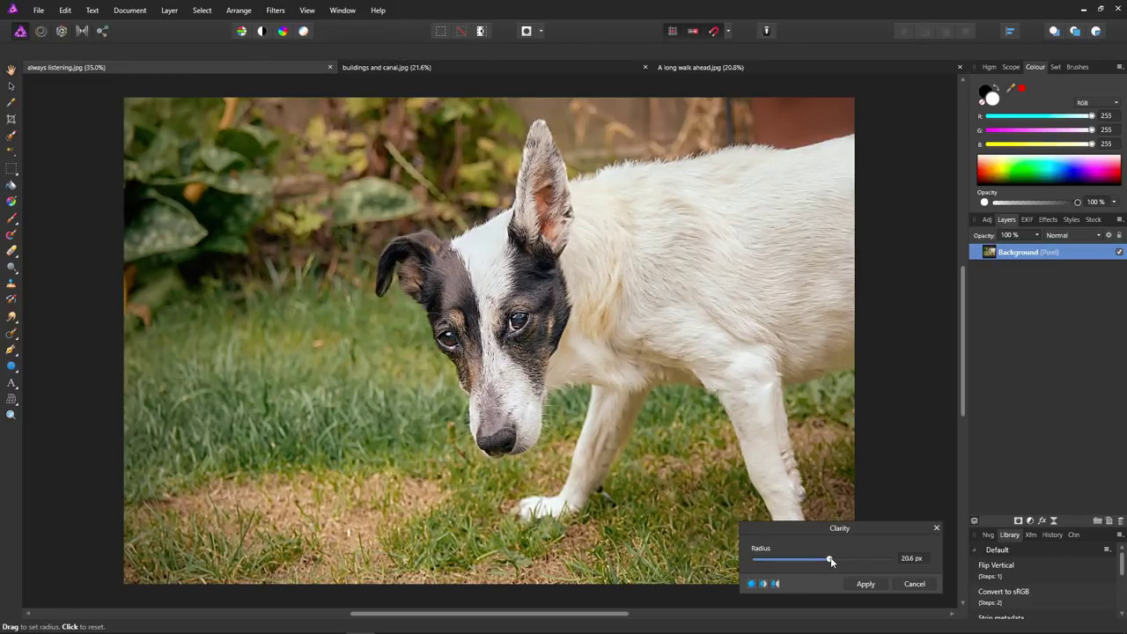
drag(832, 560, 855, 560)
click(866, 584)
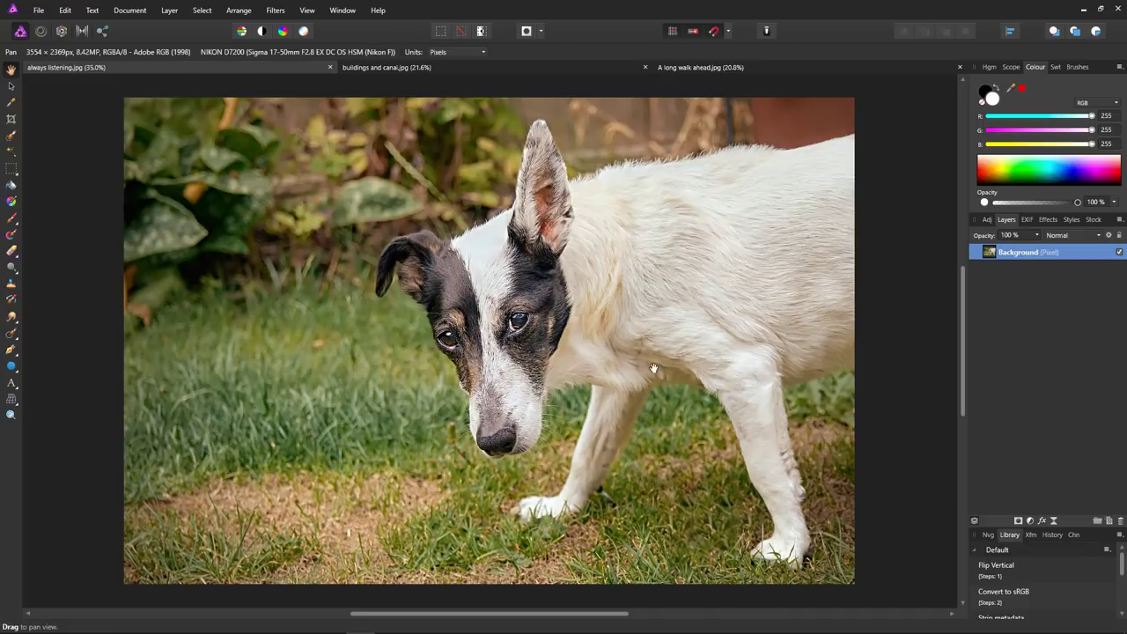
Step: Apply the Clarity filter to buildings and canal.jpg with the same radius
click(435, 73)
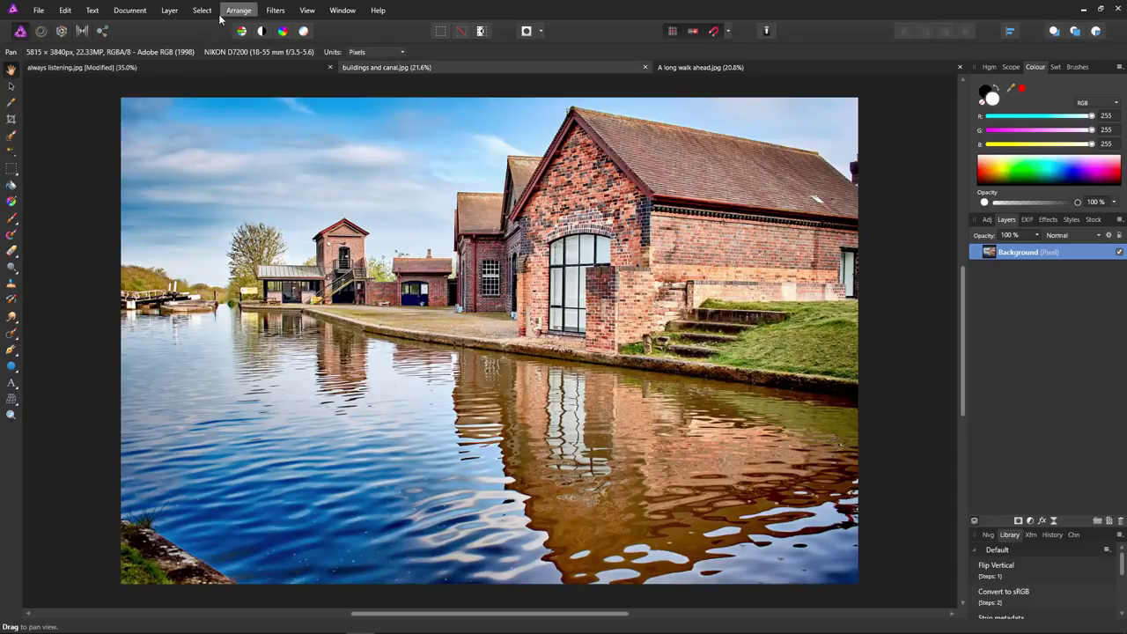
click(275, 11)
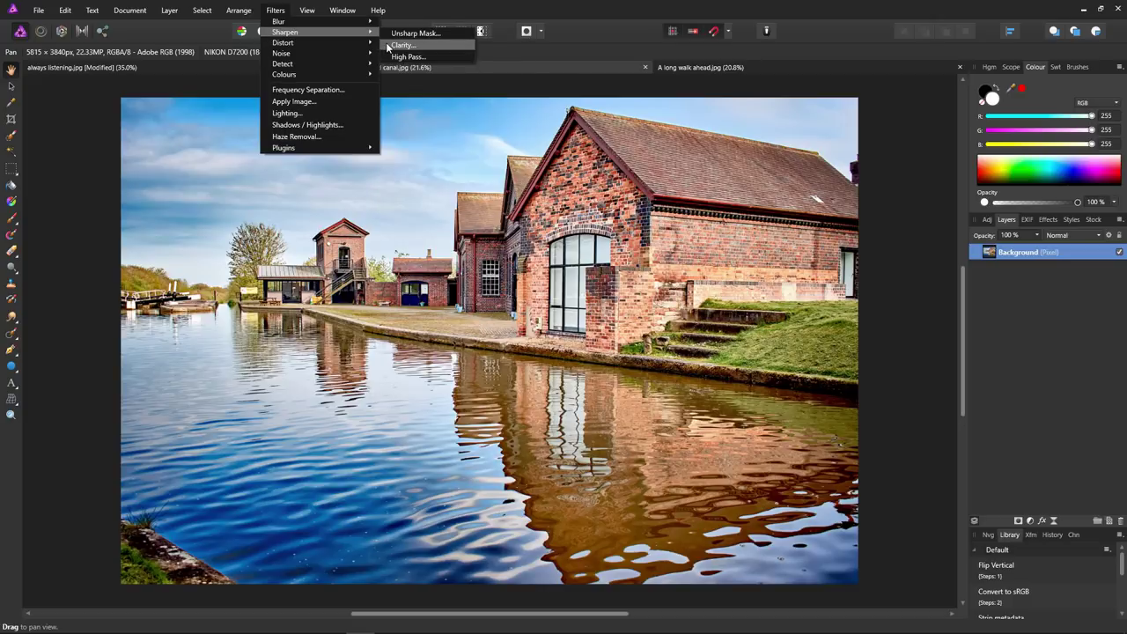
click(392, 51)
click(864, 582)
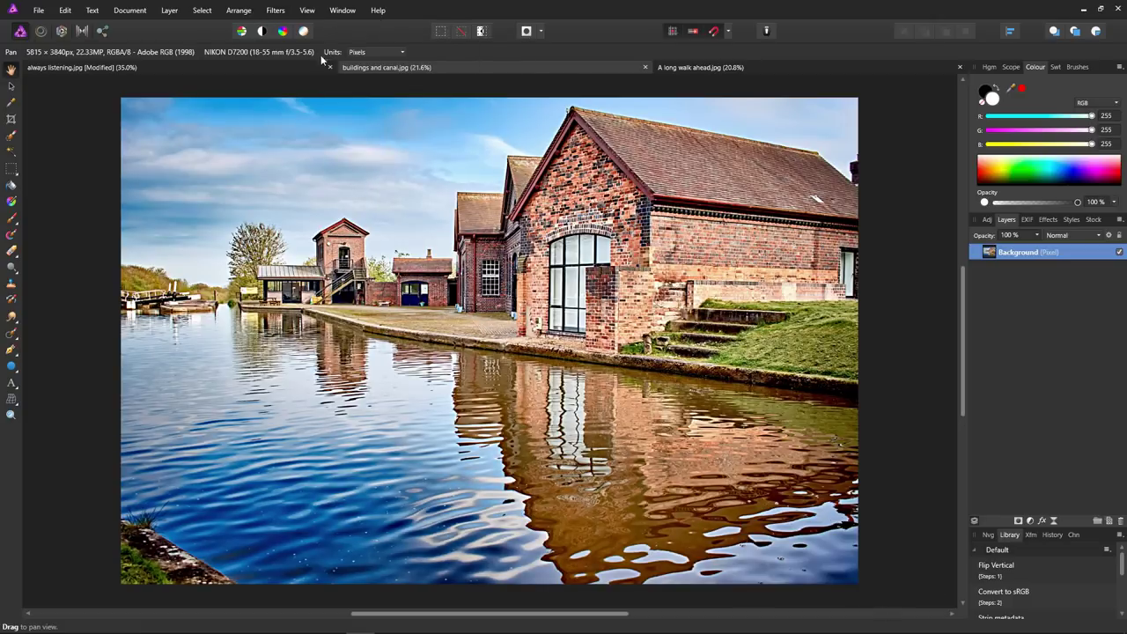
Step: Apply the Clarity filter to A long walk ahead.jpg with a radius of 37.4 px
click(713, 67)
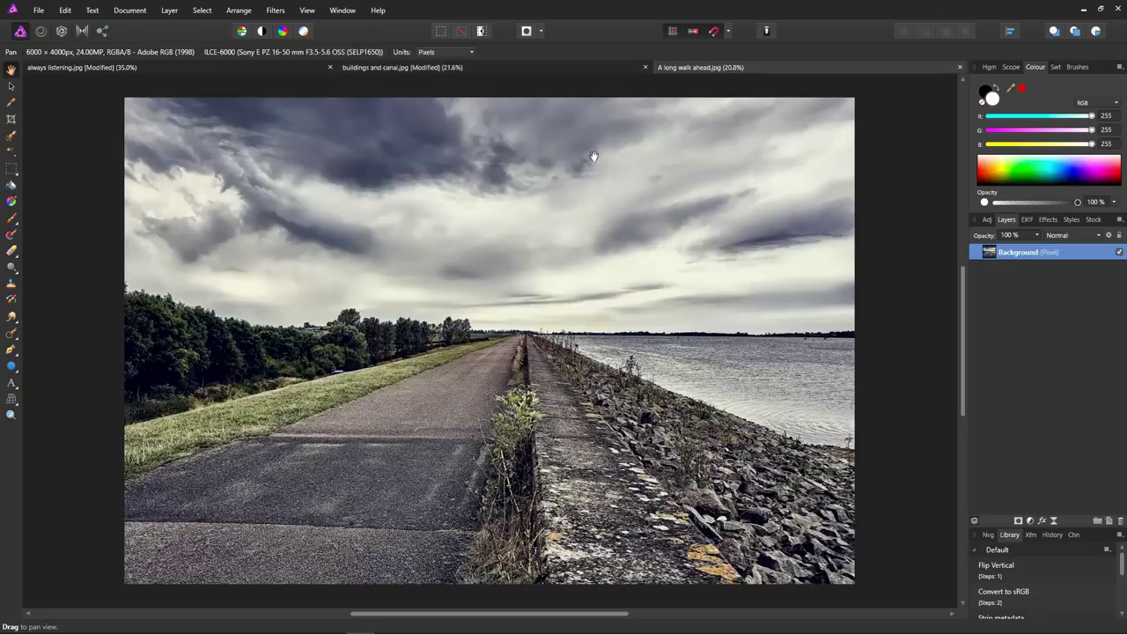
click(276, 10)
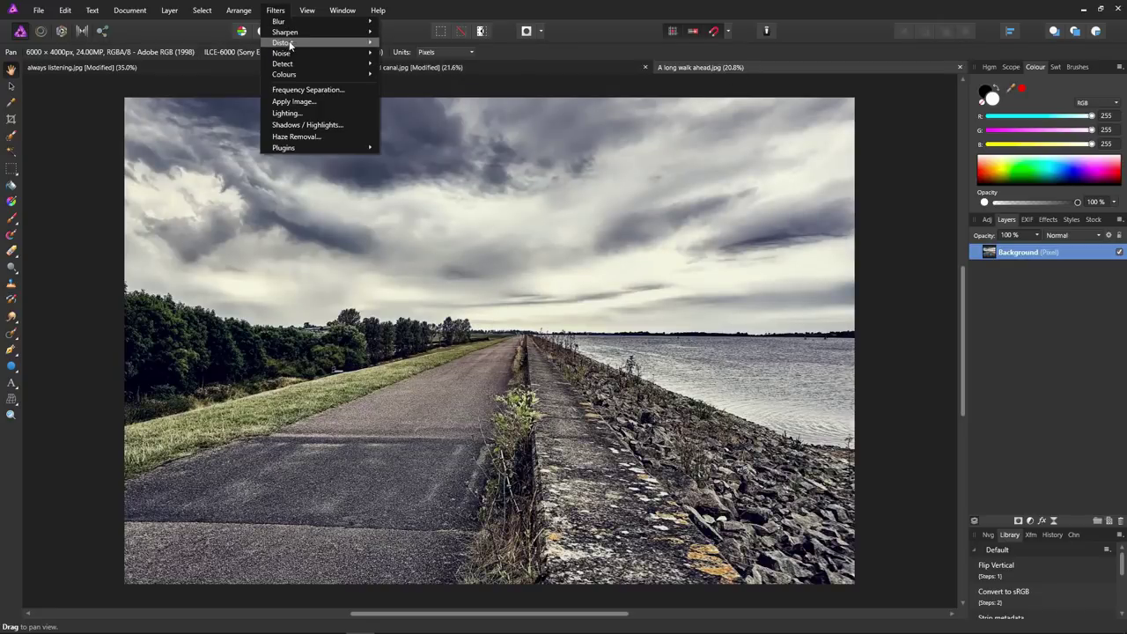
mouse_move(290, 37)
click(404, 44)
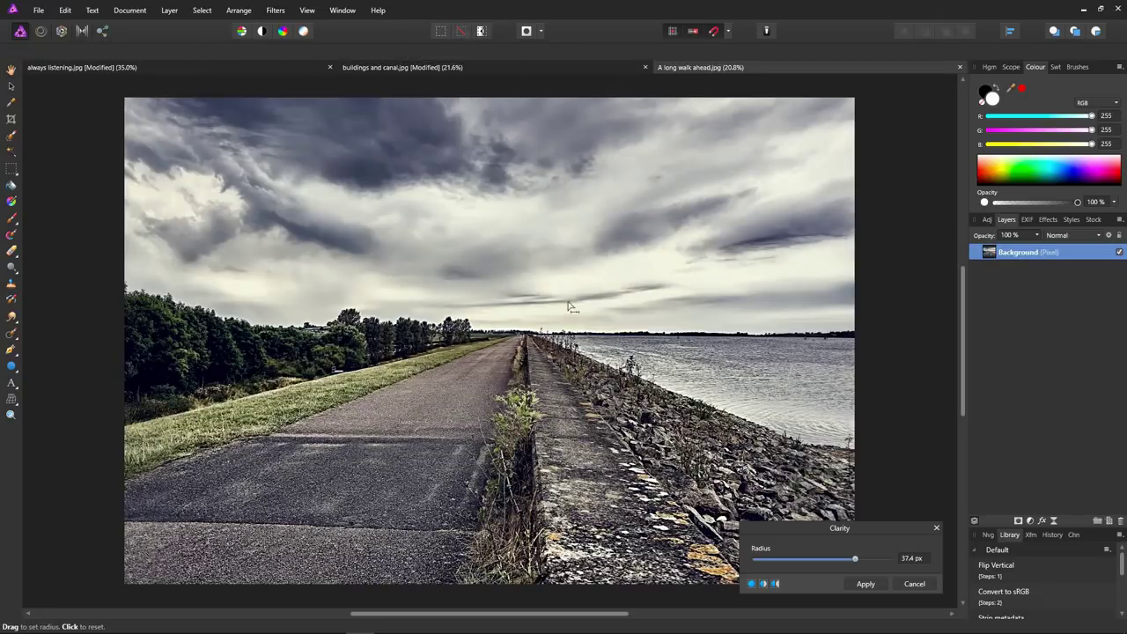
click(863, 584)
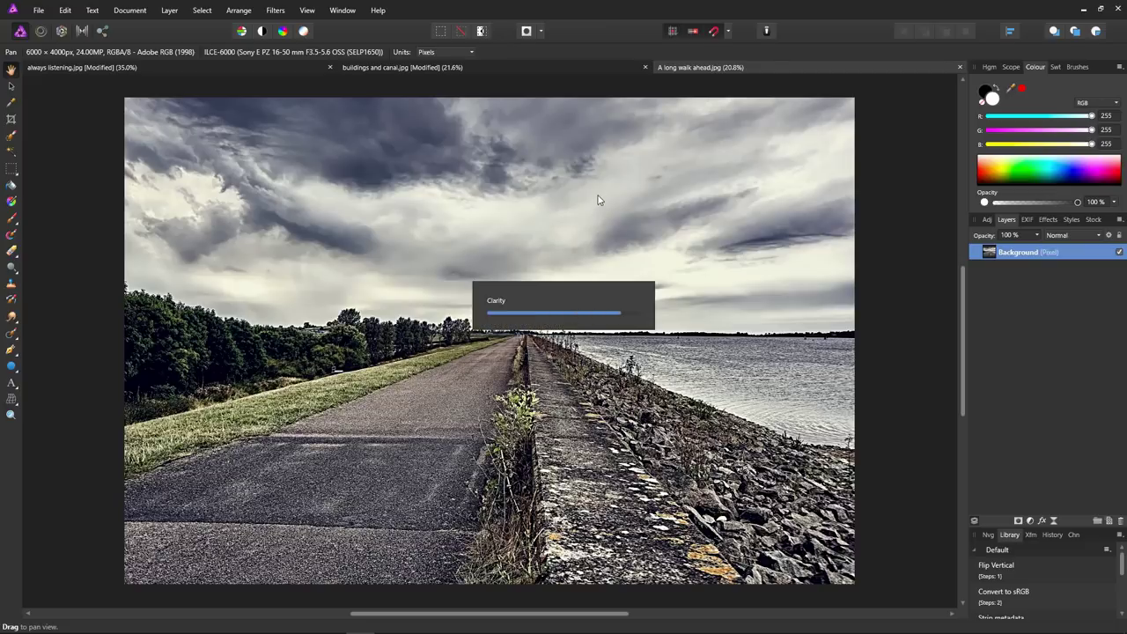
Step: Look over the edited images, then close Affinity Photo, saving the changes to all three files
click(543, 68)
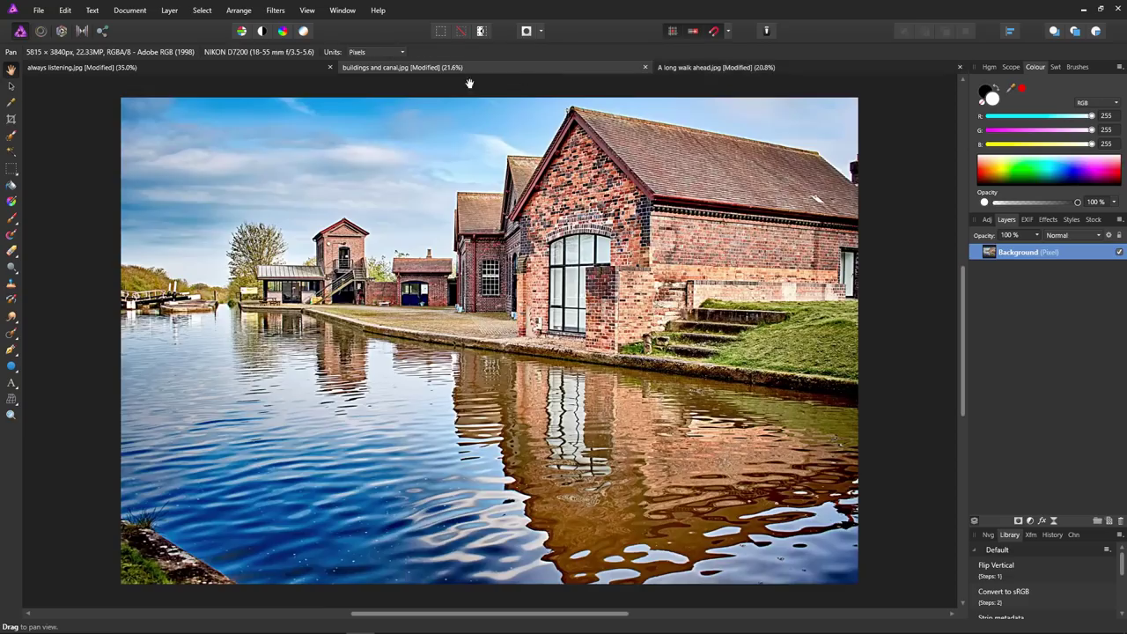
click(278, 67)
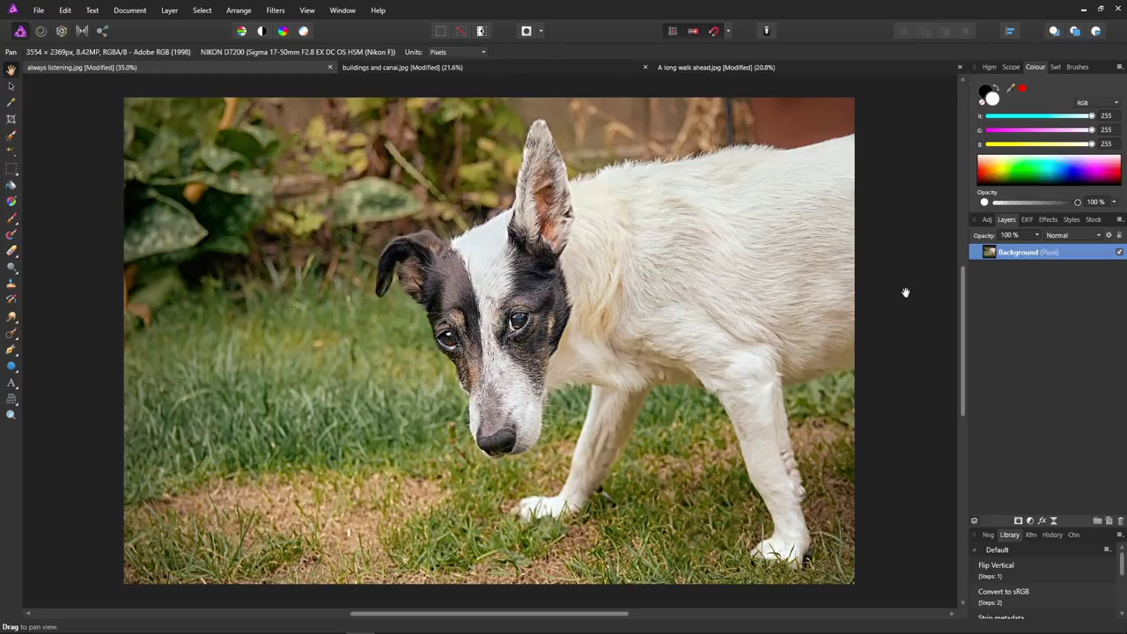
click(1117, 9)
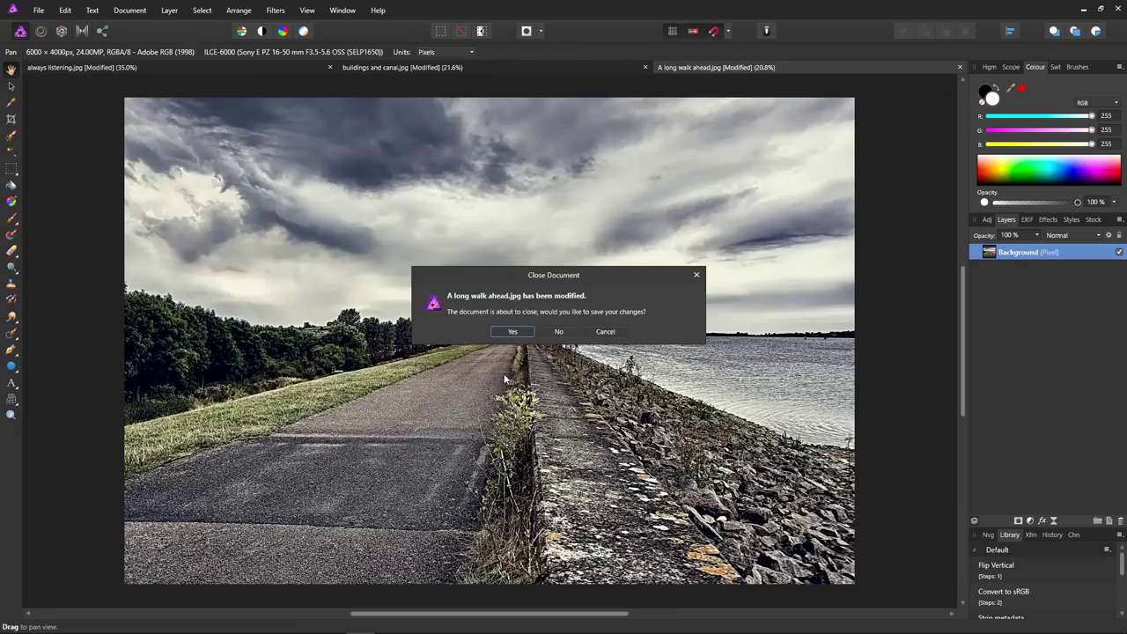
click(521, 333)
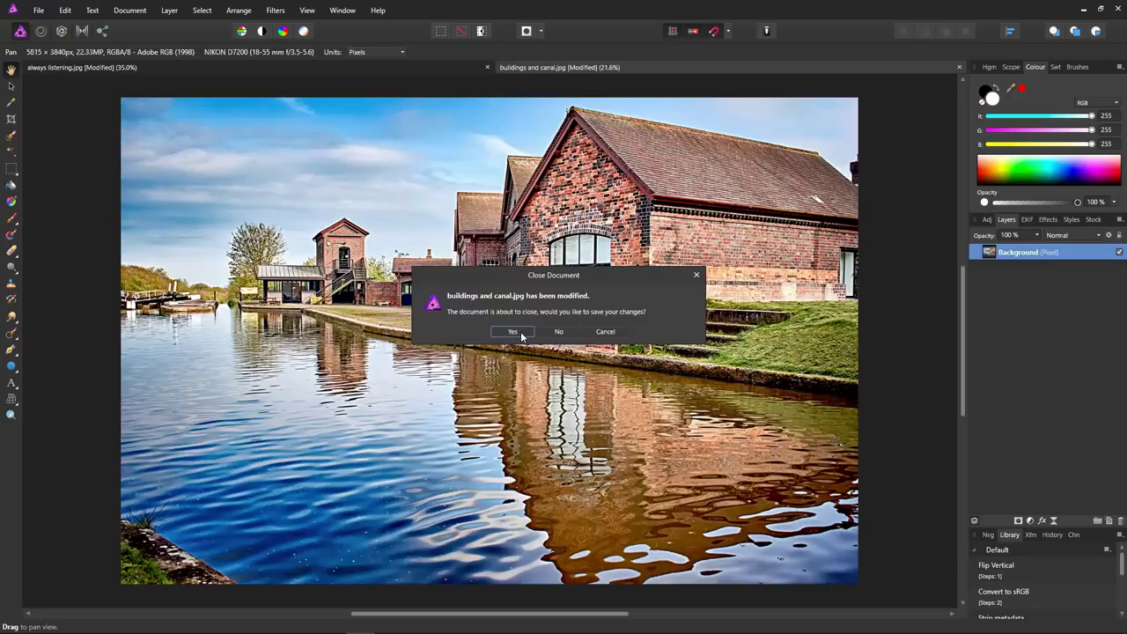
click(521, 333)
click(520, 331)
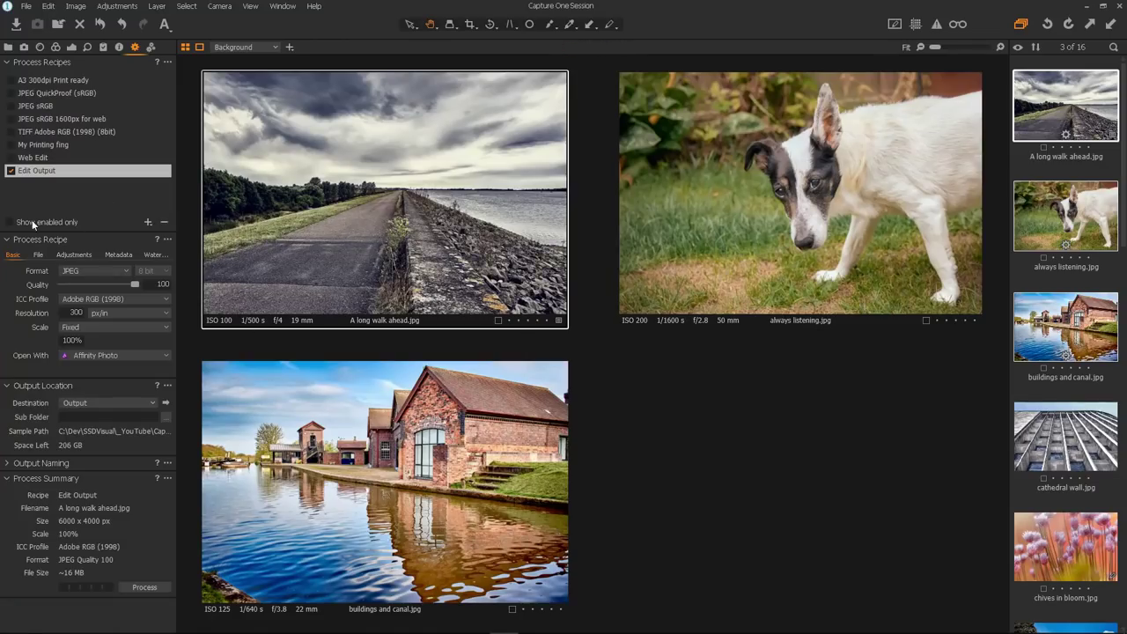
Step: In Capture One, open the session's Output Location folder and view each of the three edited images
click(9, 47)
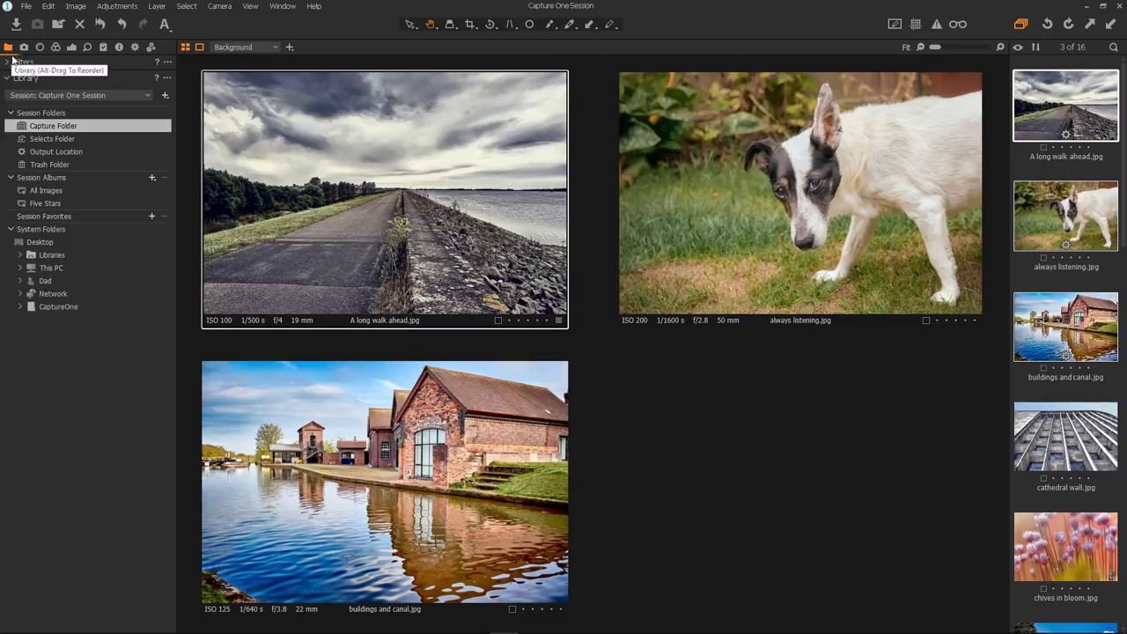
click(54, 152)
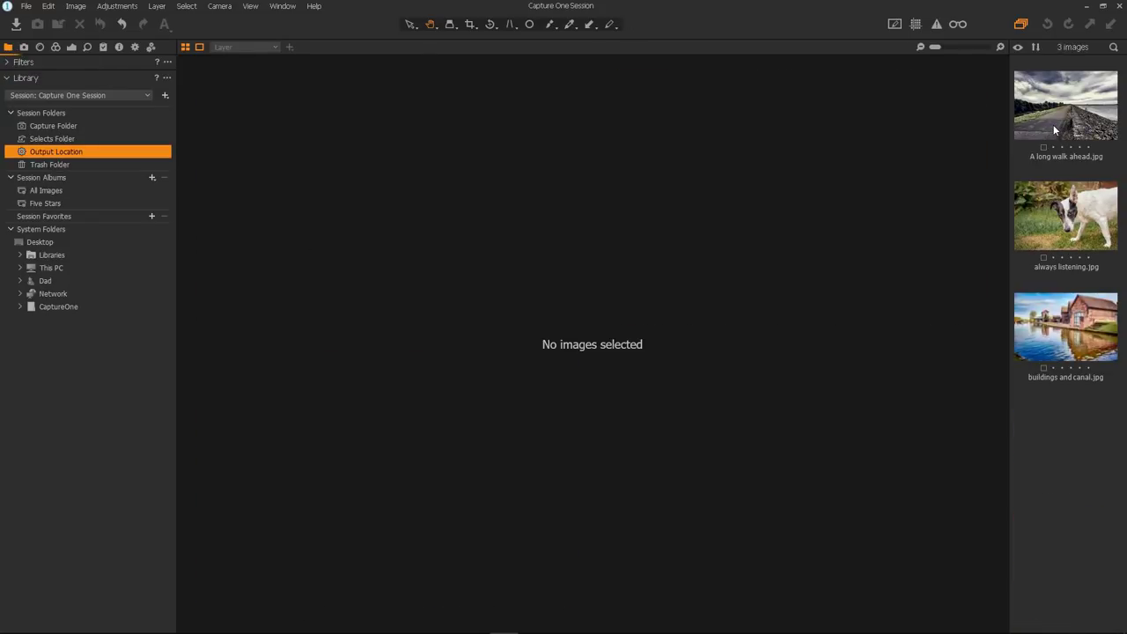
click(1053, 128)
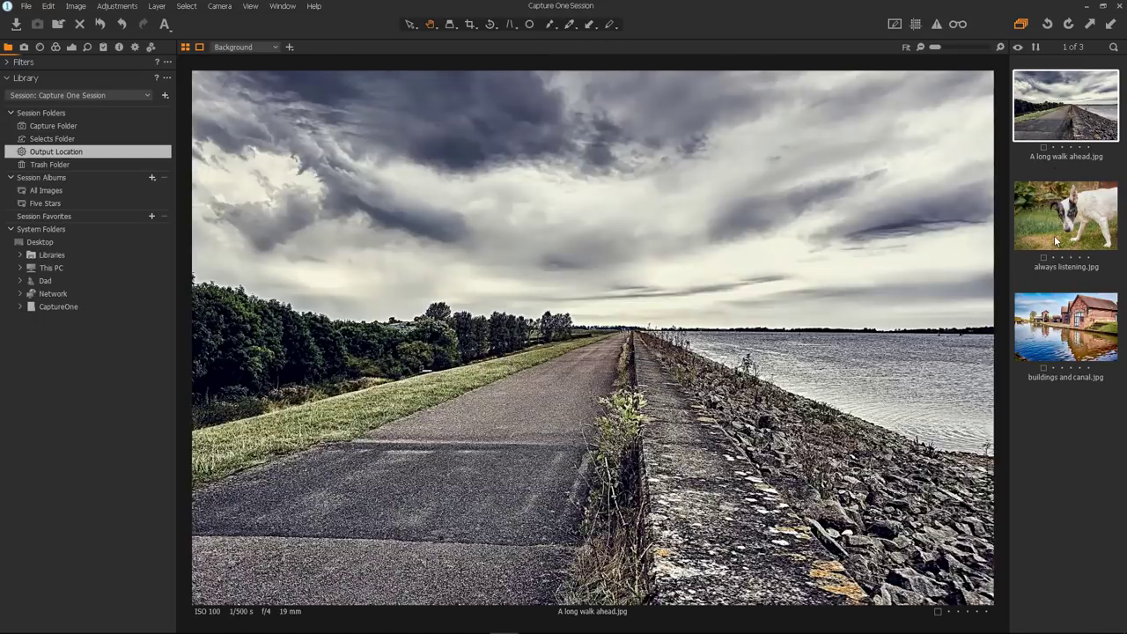
click(1054, 235)
click(1085, 345)
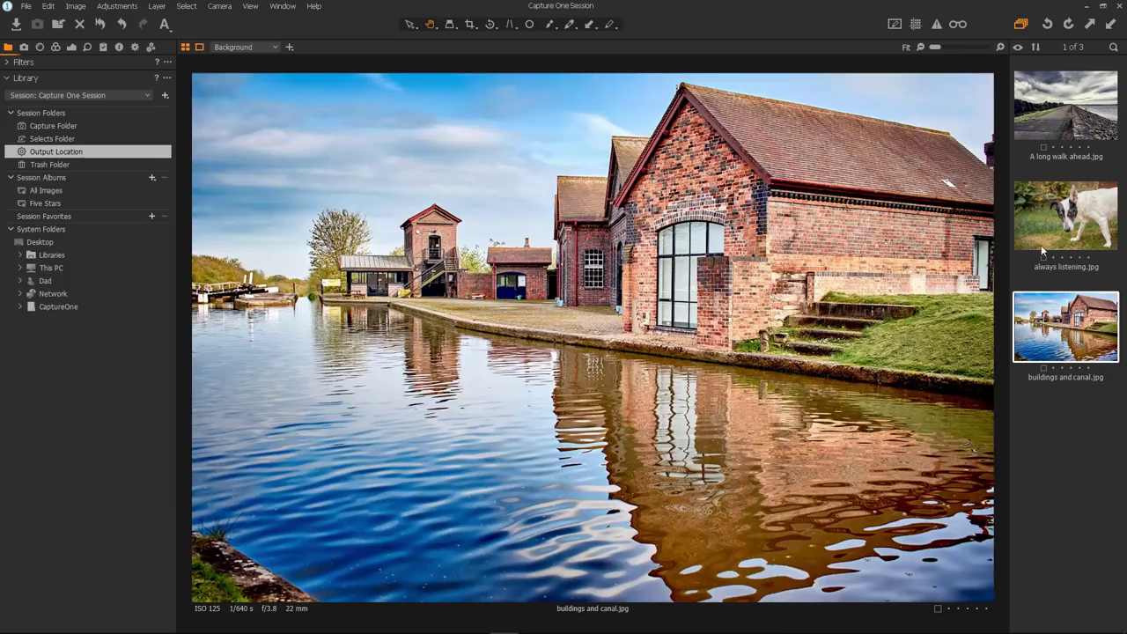
click(1041, 244)
click(1055, 120)
click(1068, 233)
click(1068, 310)
click(135, 47)
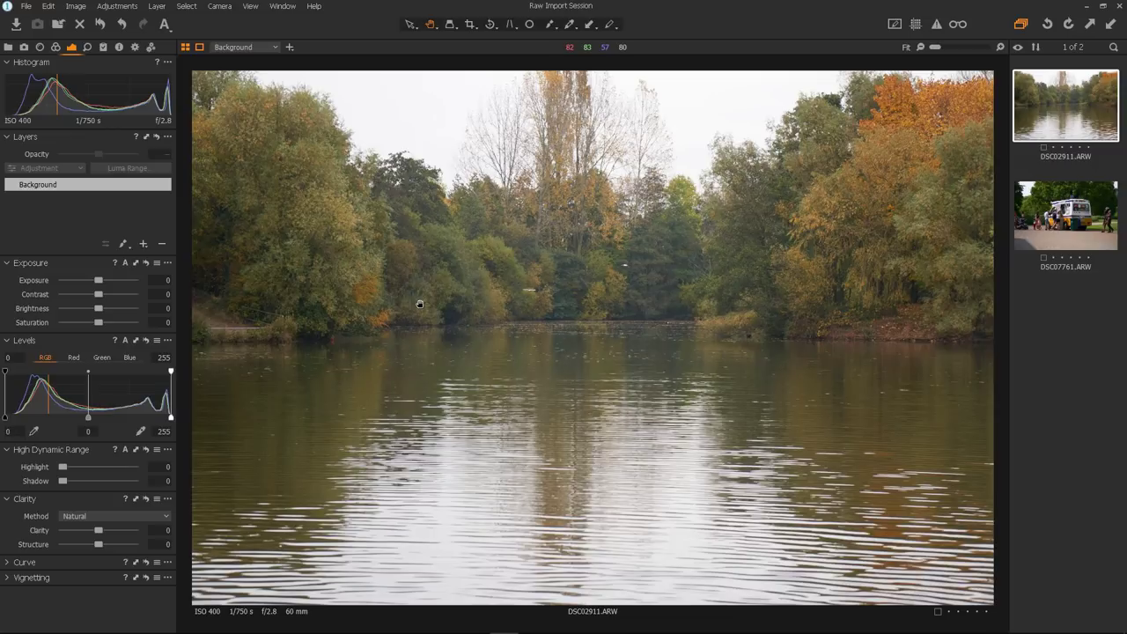
Step: Raise the lens correction's Light Falloff to about 100 on DSC02911.ARW
click(39, 47)
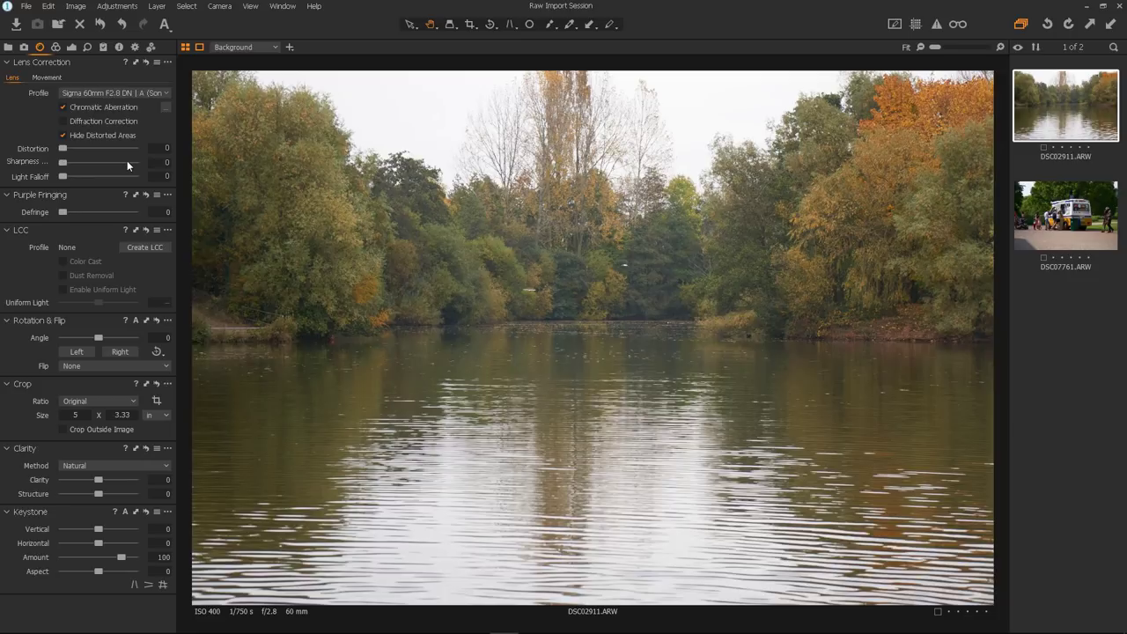
click(76, 177)
drag(76, 177, 122, 182)
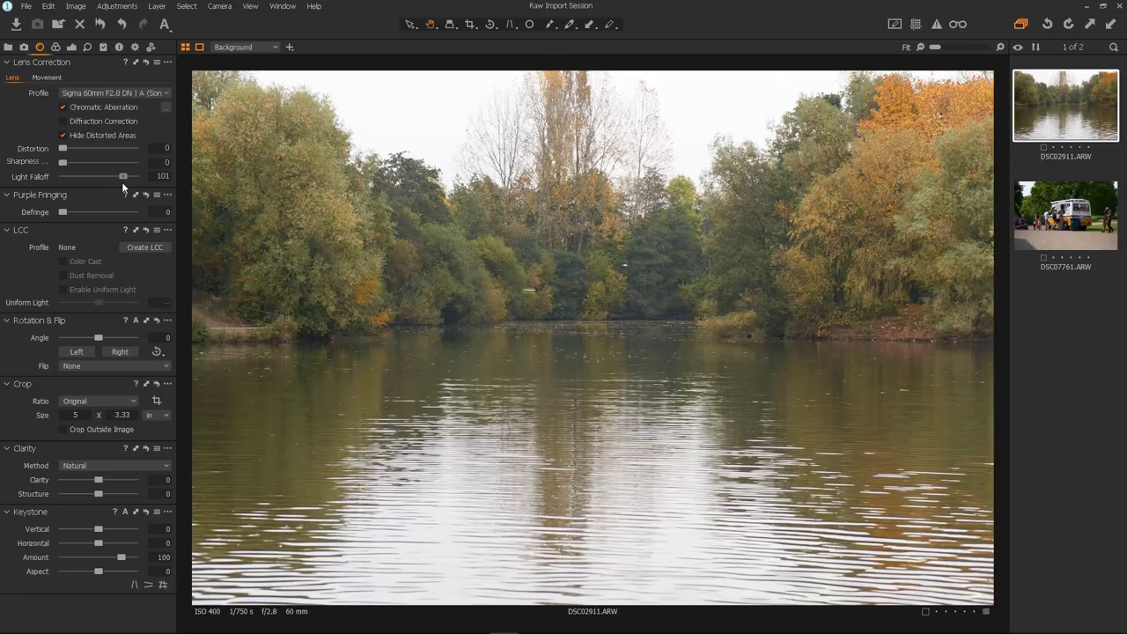
Step: Compare the photo with and without its lens correction by resetting the Lens Correction adjustments and undoing the reset, twice
click(147, 62)
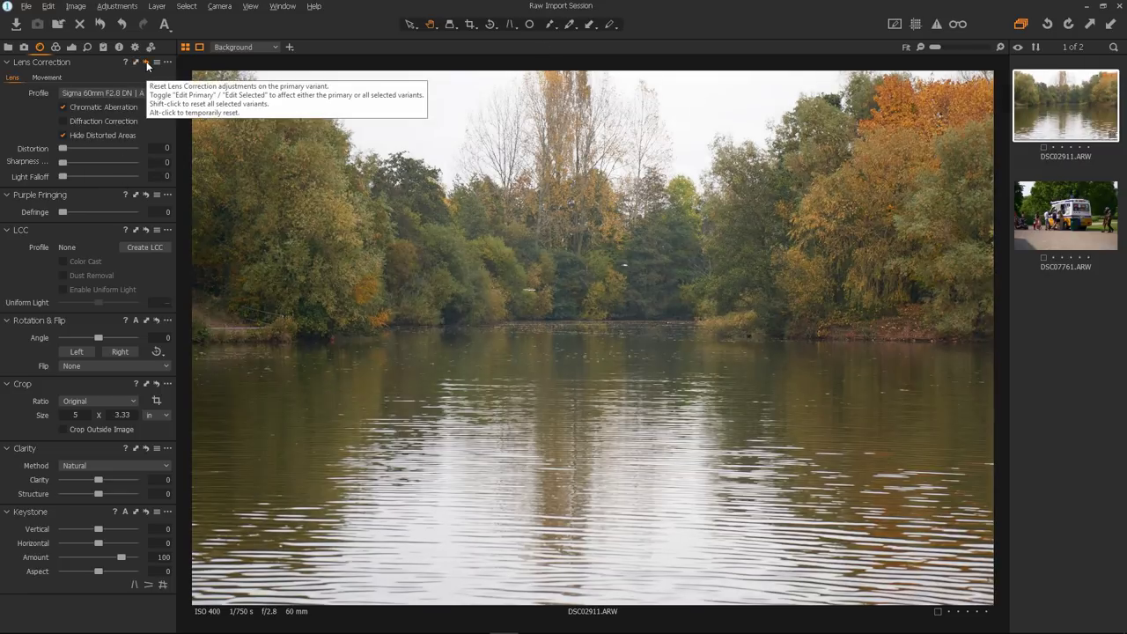
key(ctrl+z)
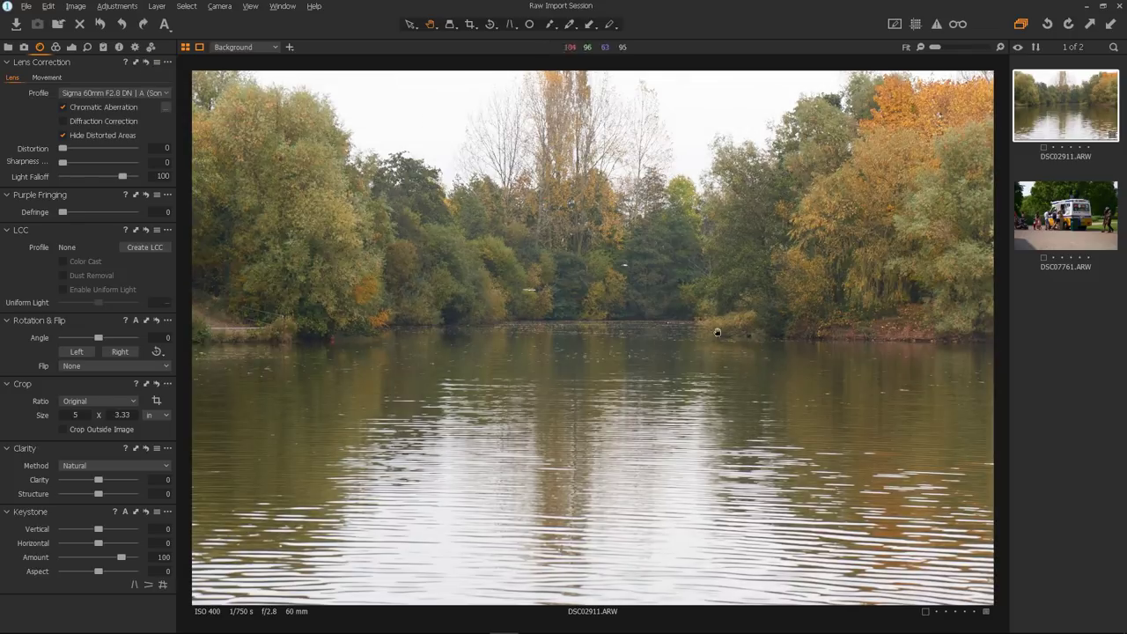
click(146, 62)
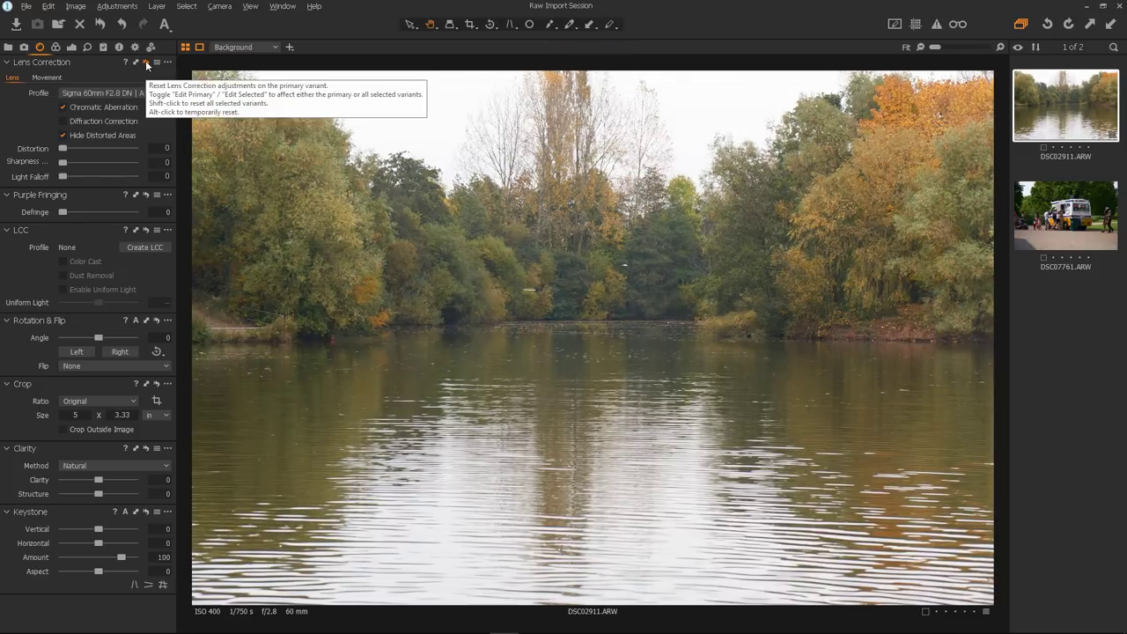
key(ctrl+z)
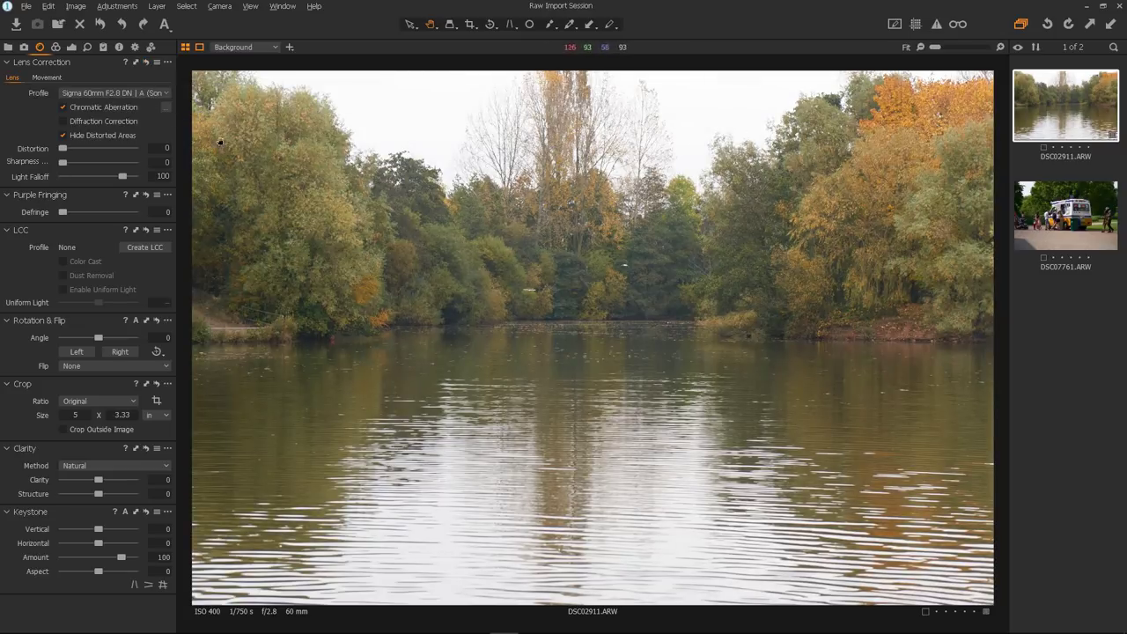
Step: Set the lens correction's Light Falloff to 100 on the ice cream van photo DSC07761.ARW
click(1076, 209)
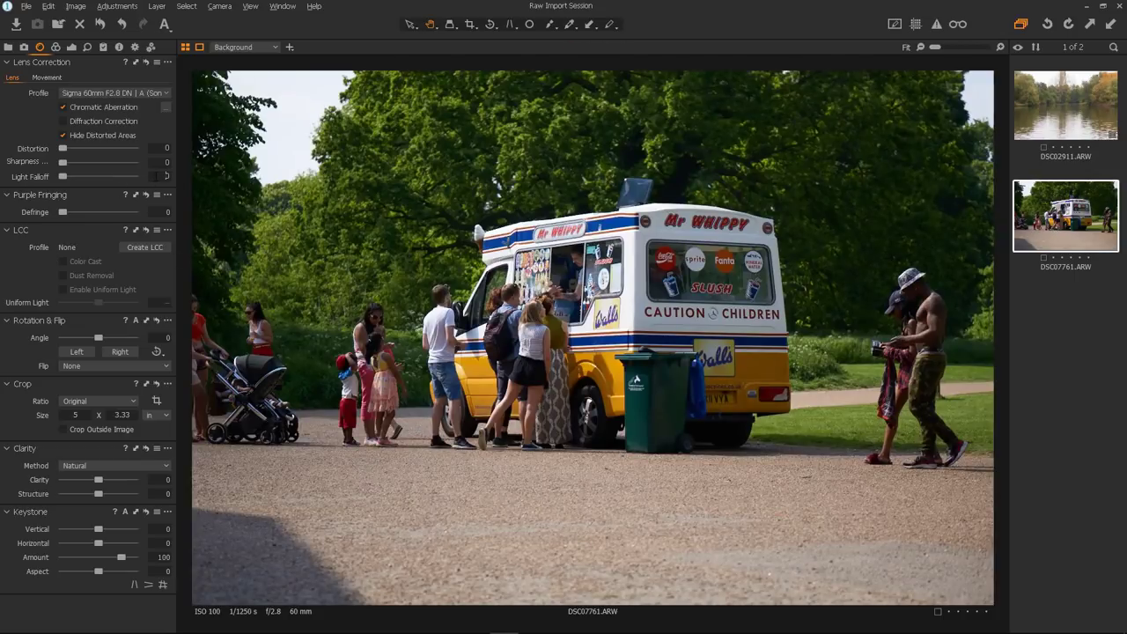
text(1000)
key(Return)
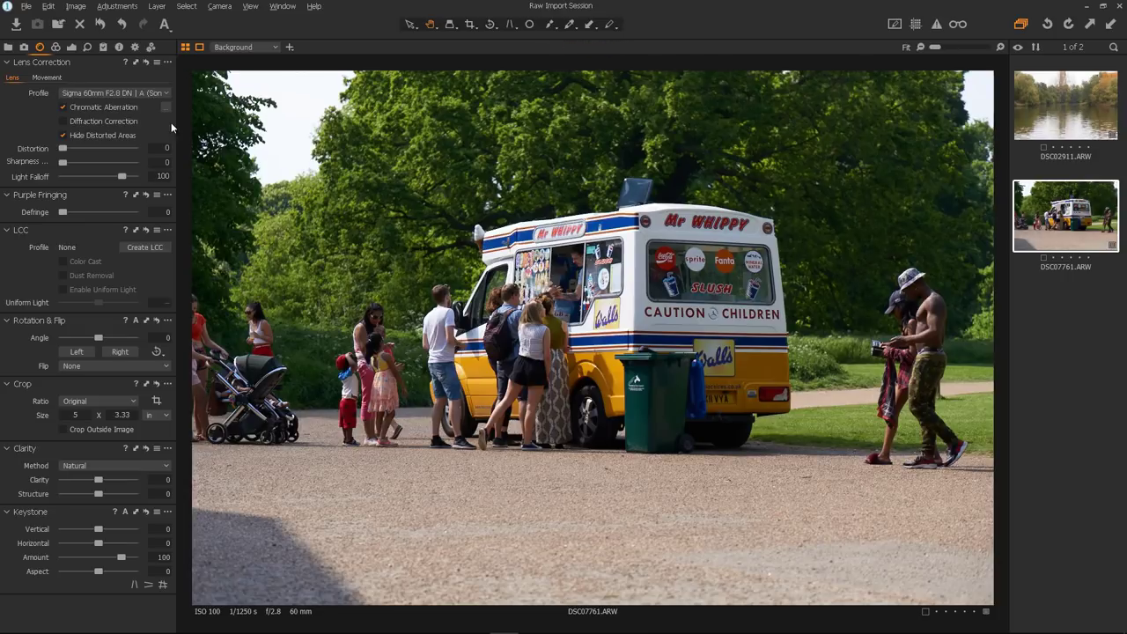
Step: Compare the van photo with and without its lens correction by resetting the Lens Correction adjustments, then undoing and redoing the reset
click(145, 63)
key(ctrl+z)
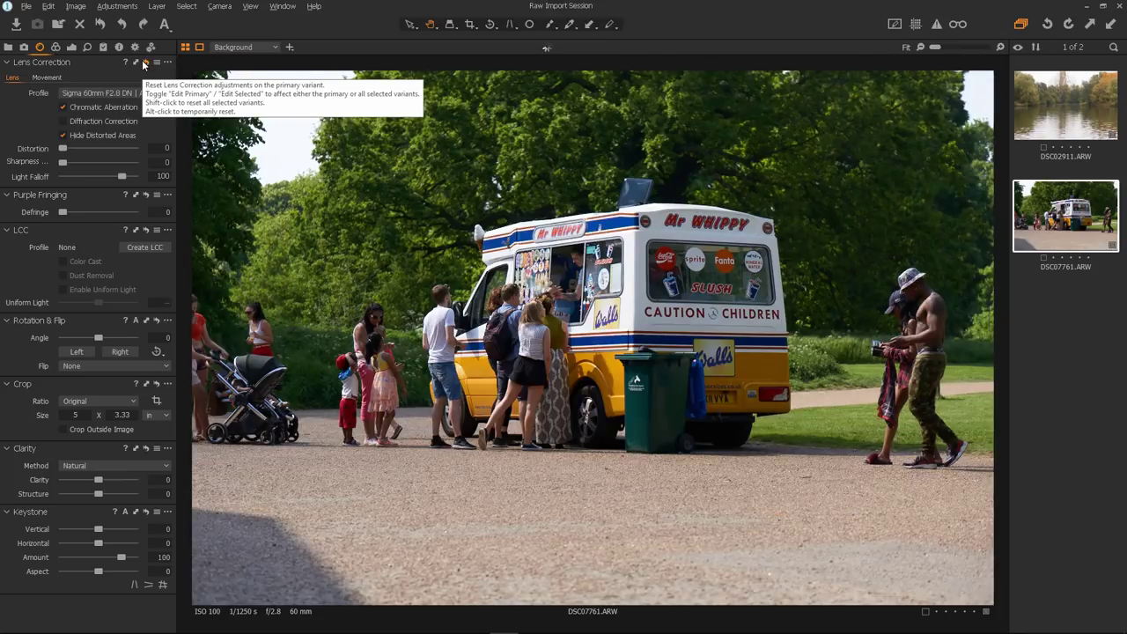
key(ctrl+y)
key(ctrl+z)
key(ctrl+y)
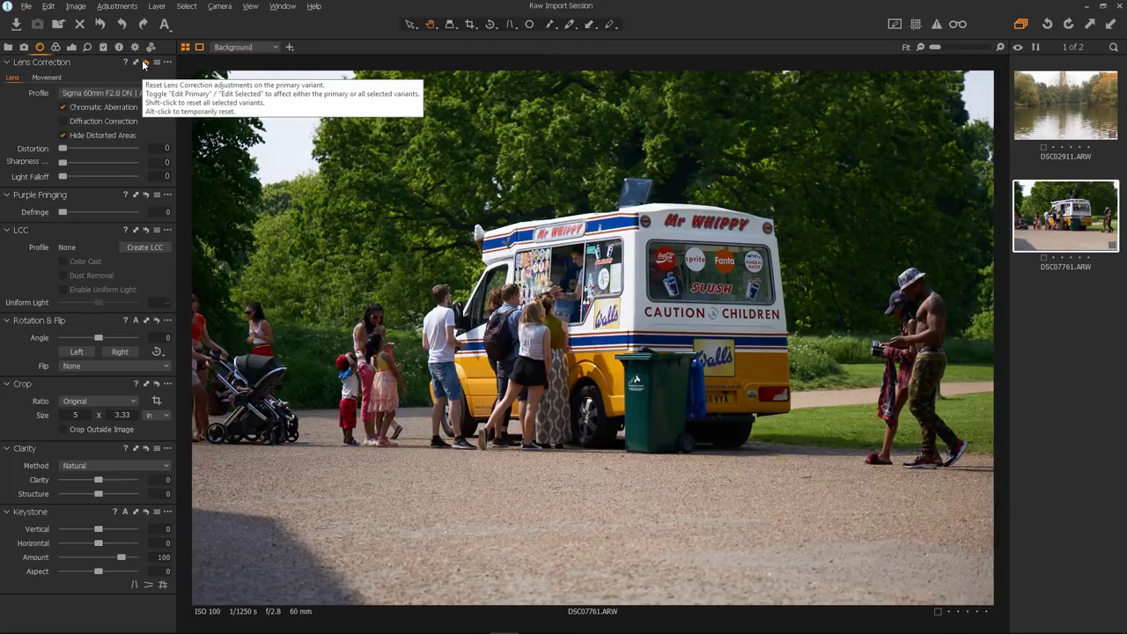
key(ctrl+z)
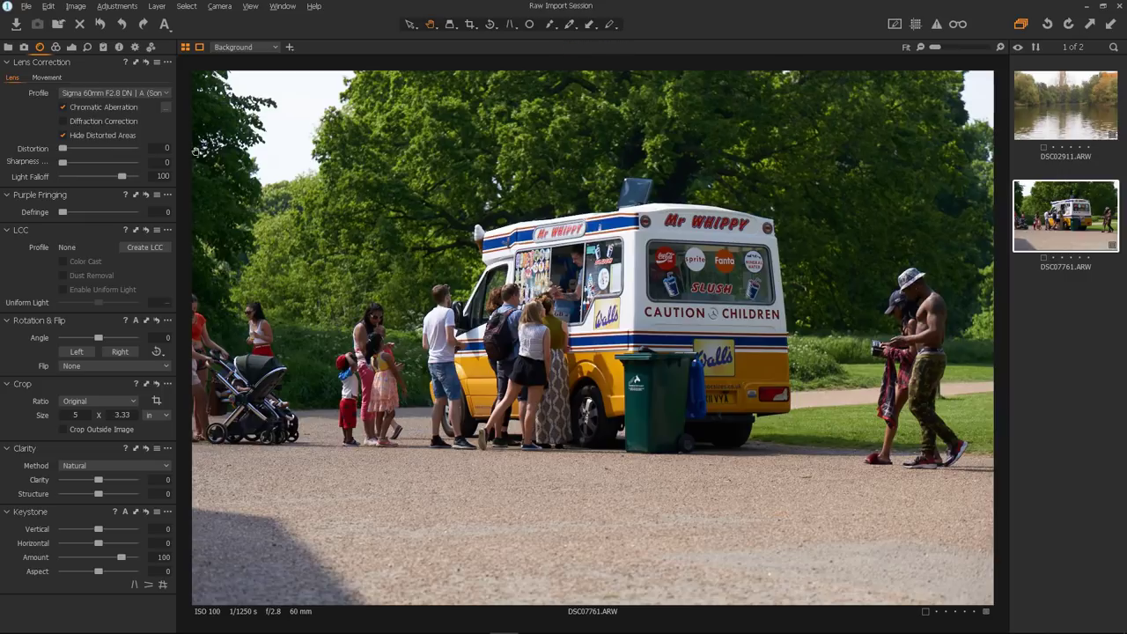
Step: Save only the Light Falloff setting as a Lens Correction user preset named "Light Fallof Preset"
click(157, 62)
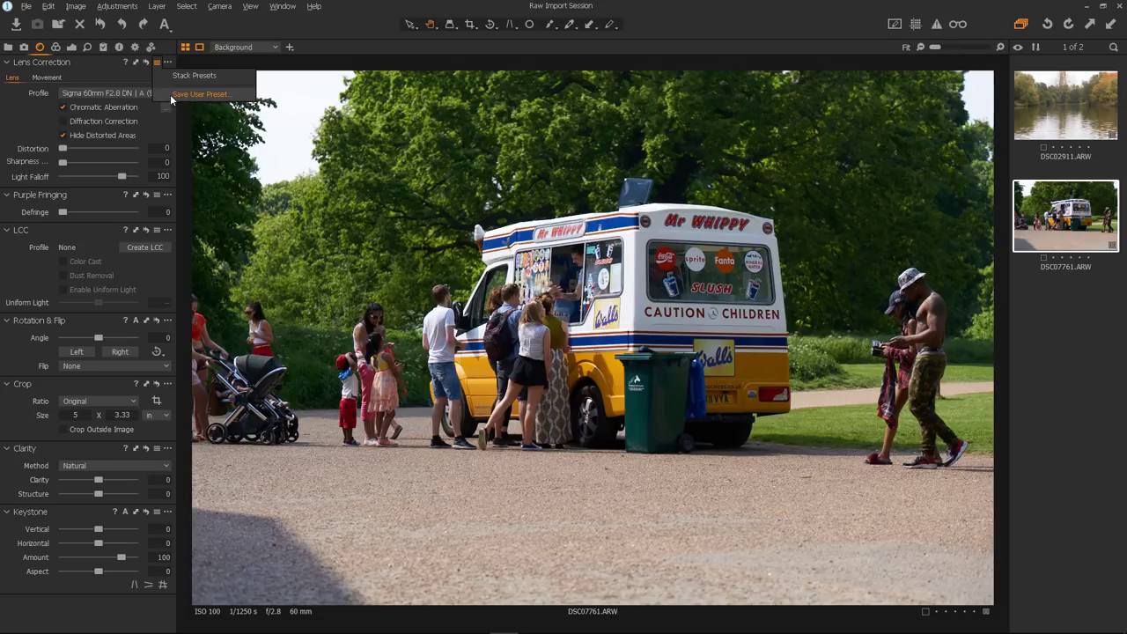
click(170, 94)
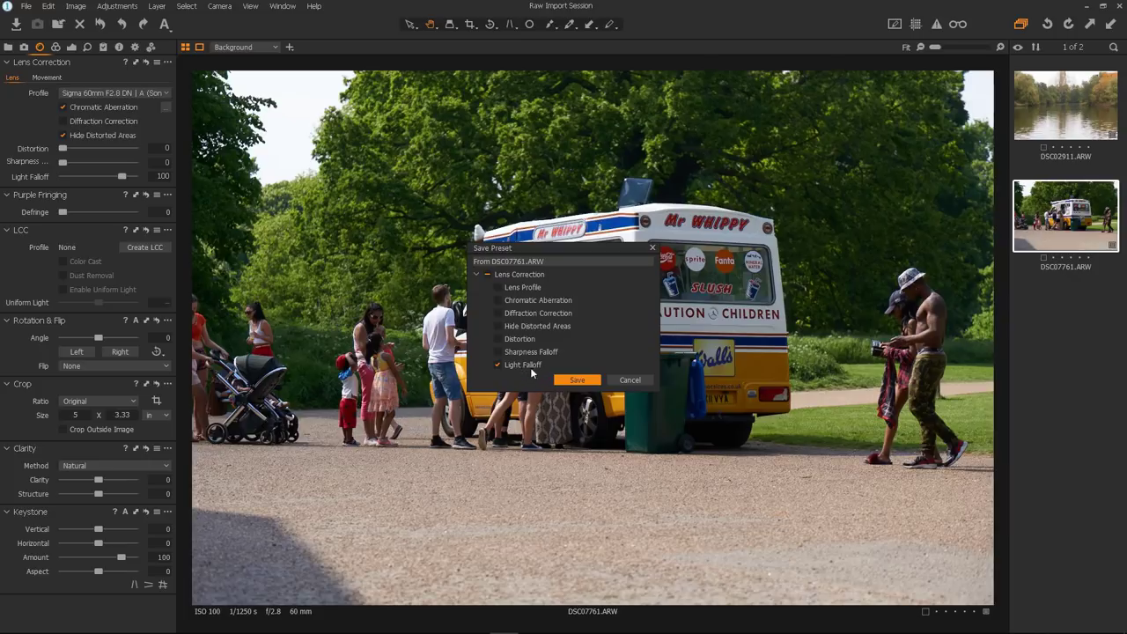
click(577, 381)
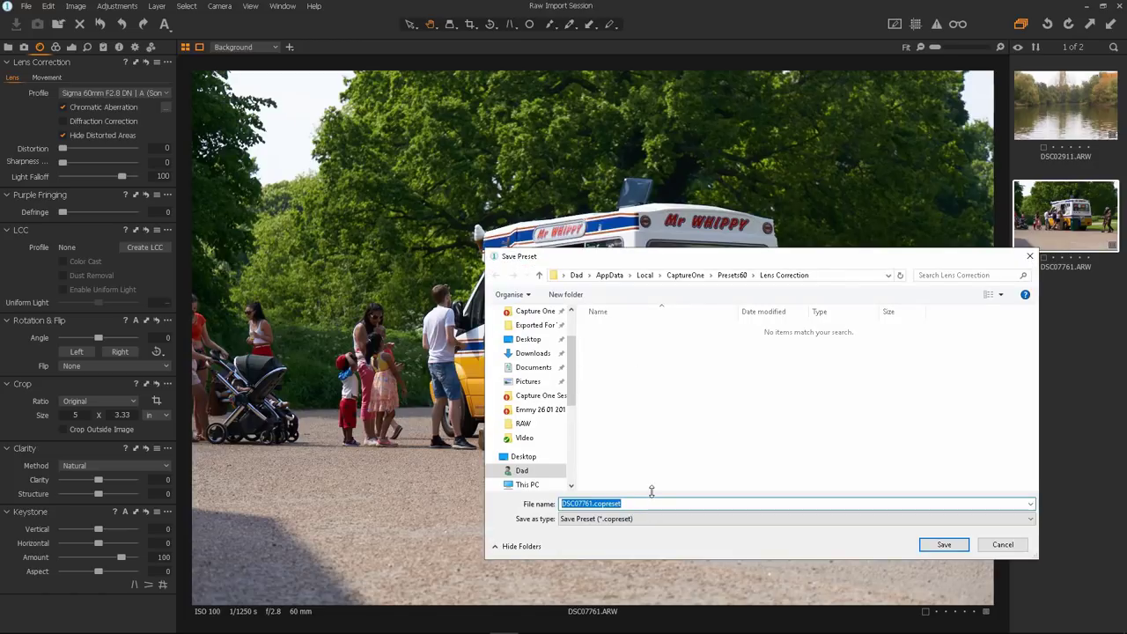
key(BackSpace)
text(Light )
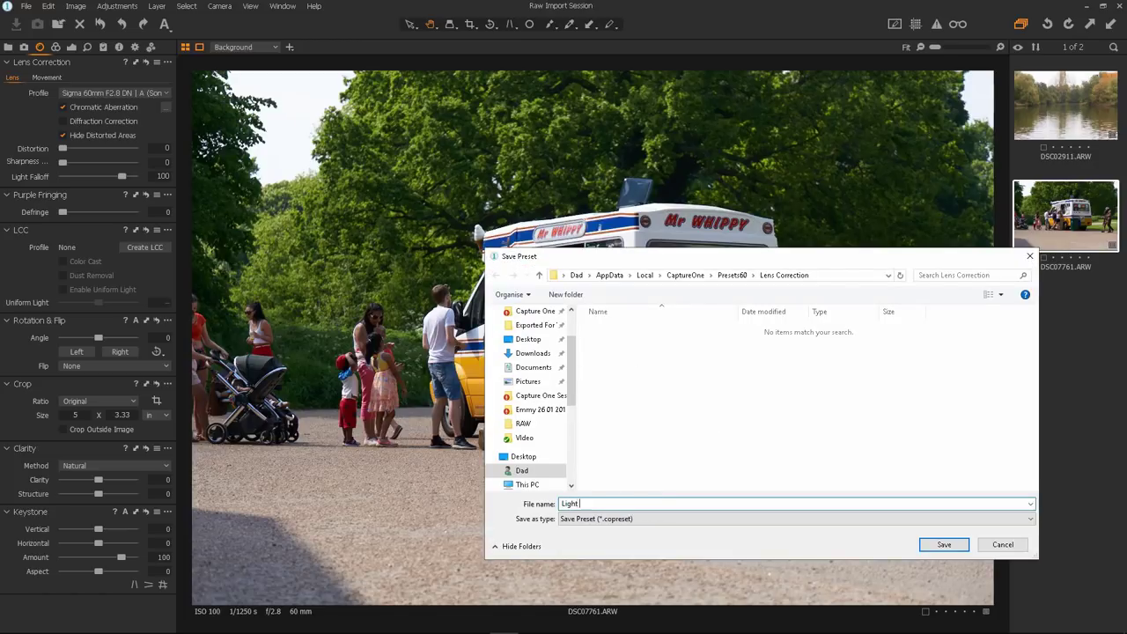
text(Falloff)
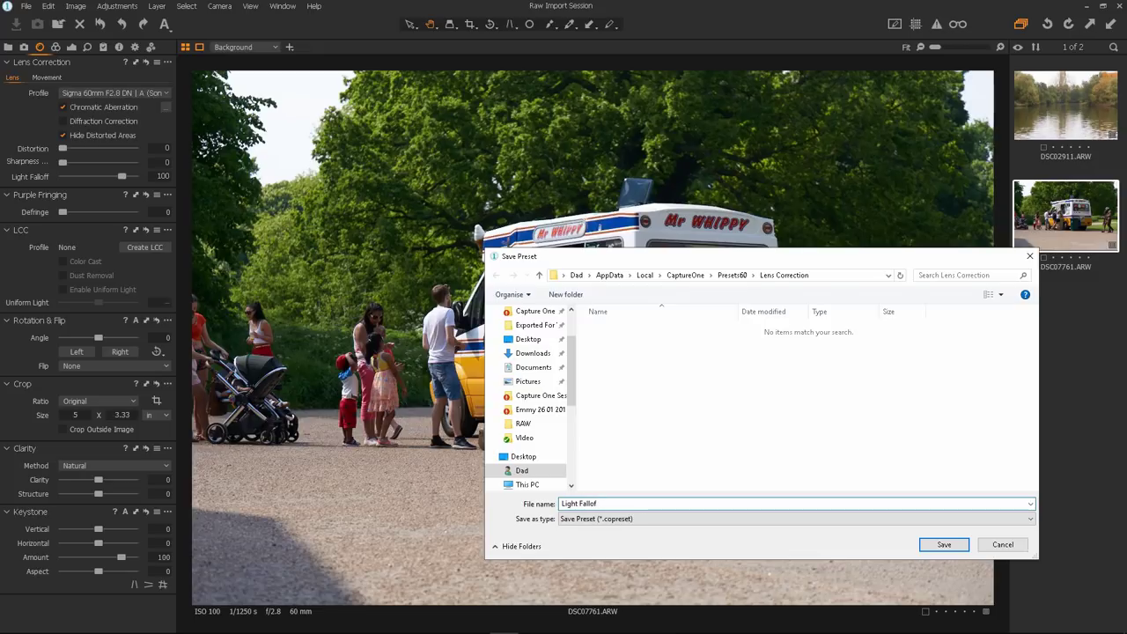
text( Preset)
click(944, 544)
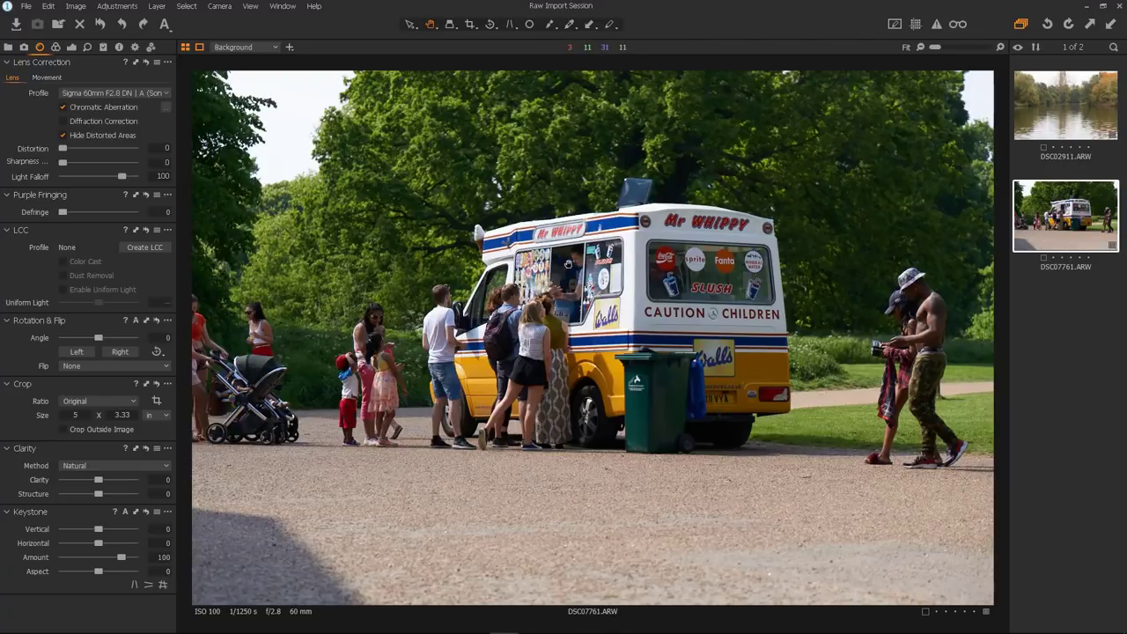
Step: Delete both DSC02911.ARW and DSC07761.ARW from the session's collection
click(1066, 126)
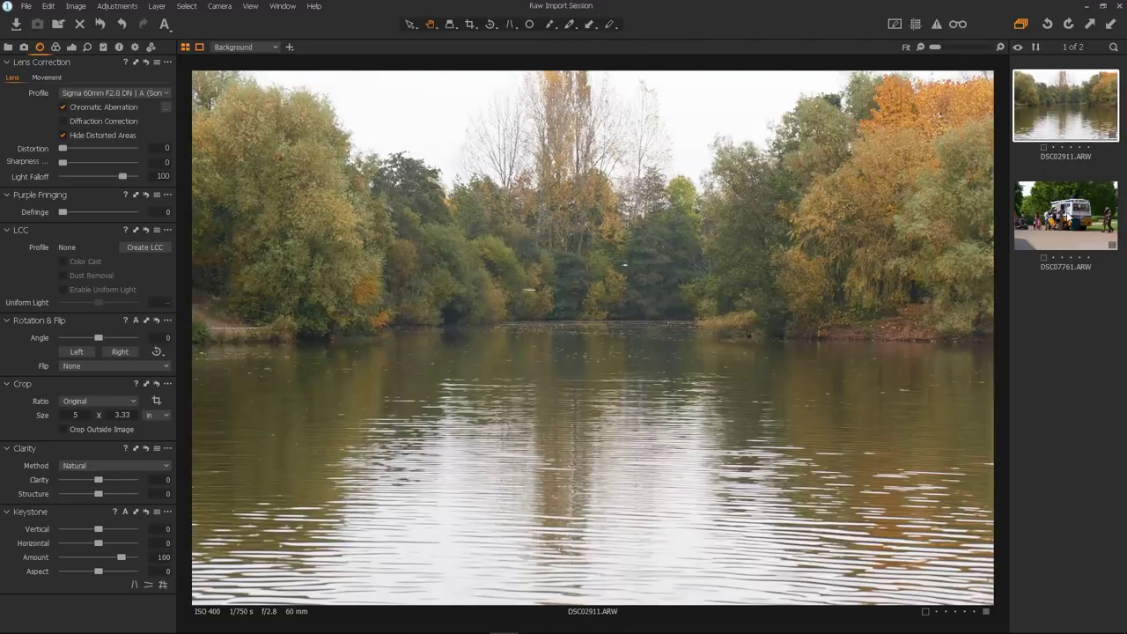
ctrl+click(1067, 215)
key(Delete)
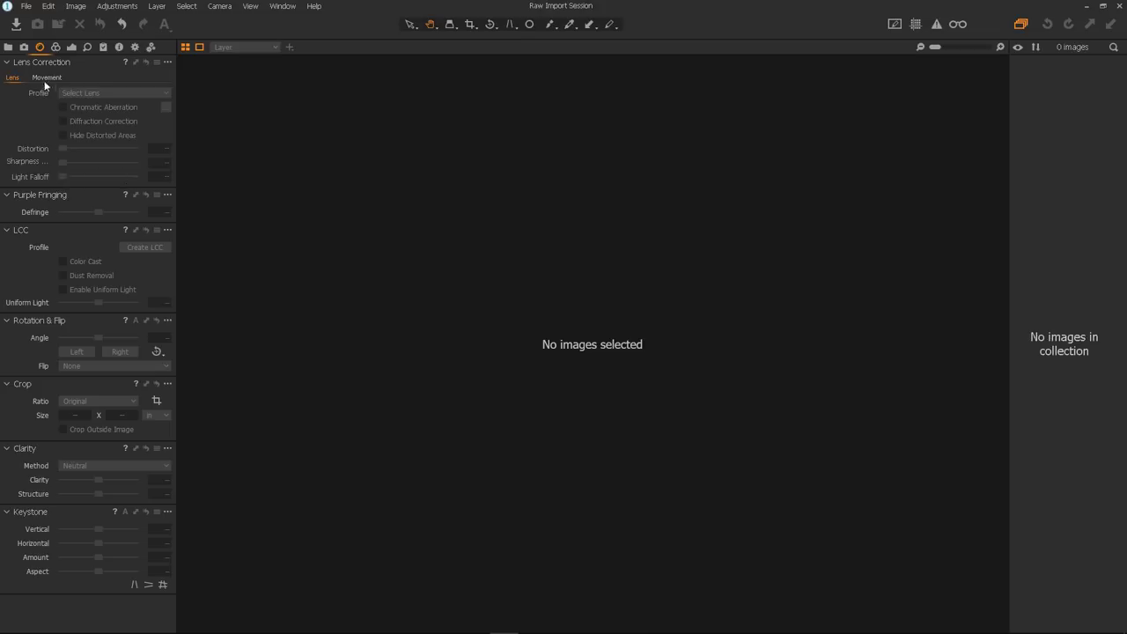
Step: Import all images from the RAW folder with the Lens Correction user preset "Light Fallof Preset" applied as the import style
click(17, 25)
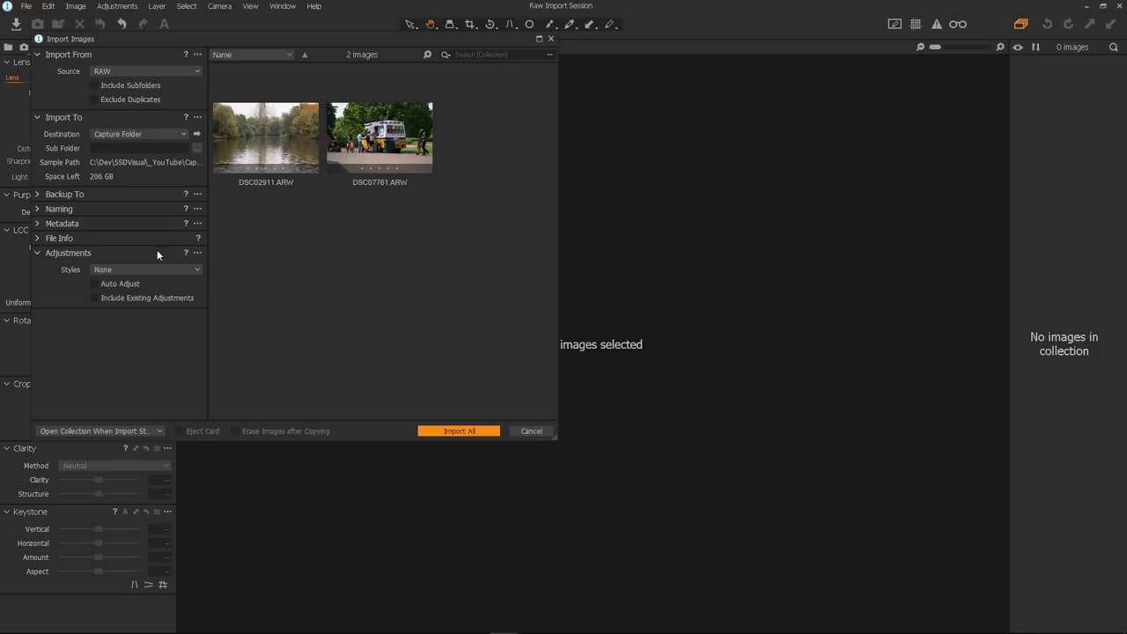
click(181, 272)
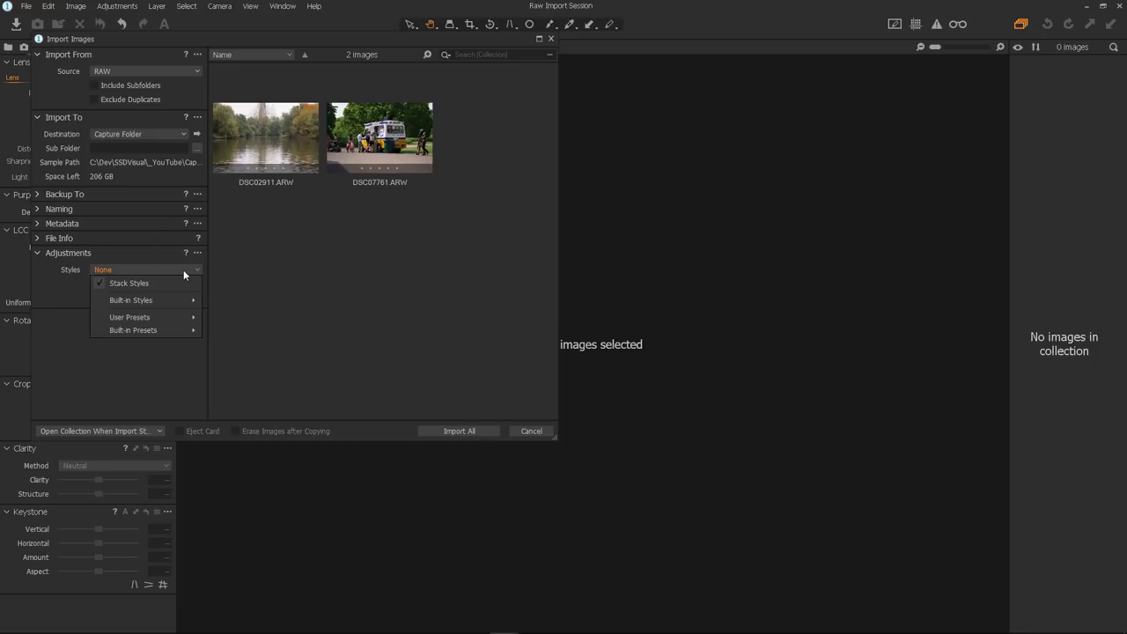
mouse_move(167, 324)
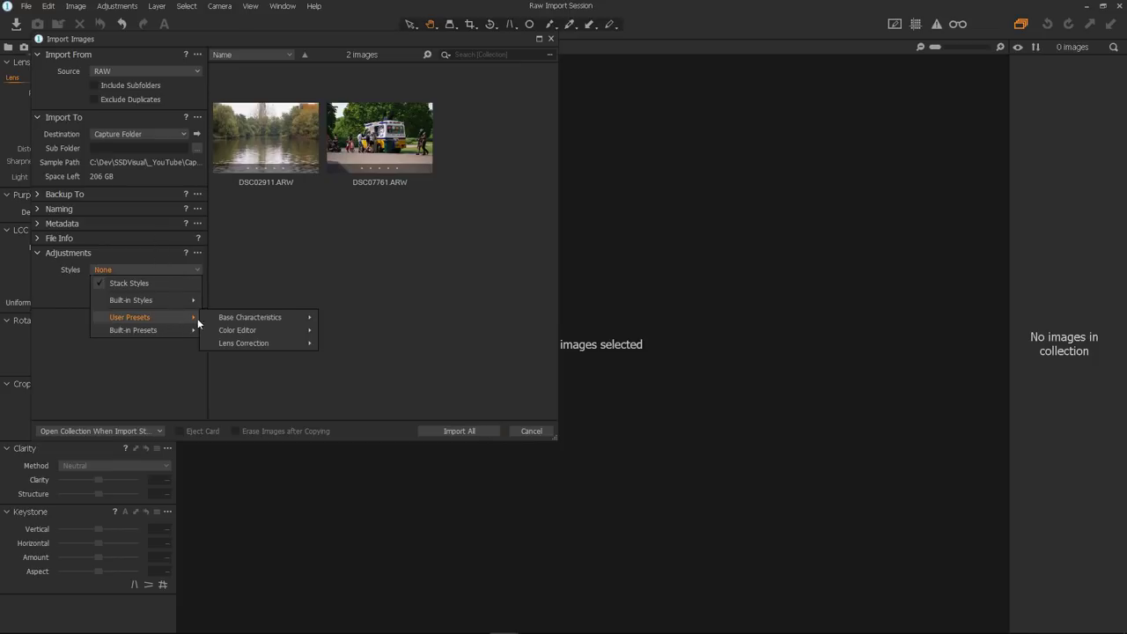
mouse_move(250, 343)
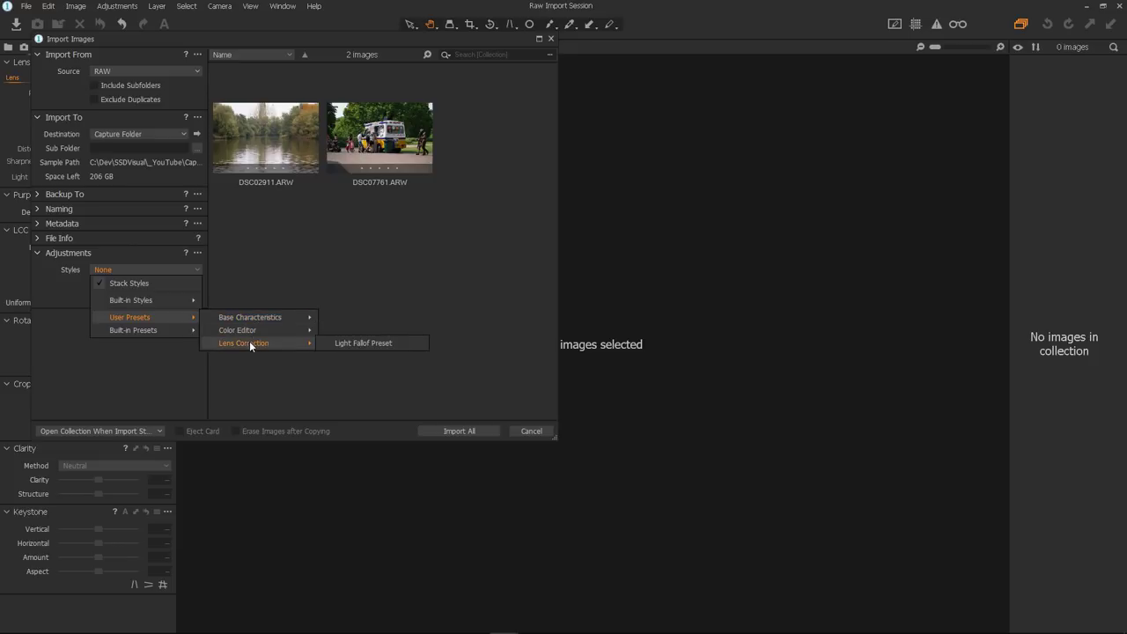
click(387, 343)
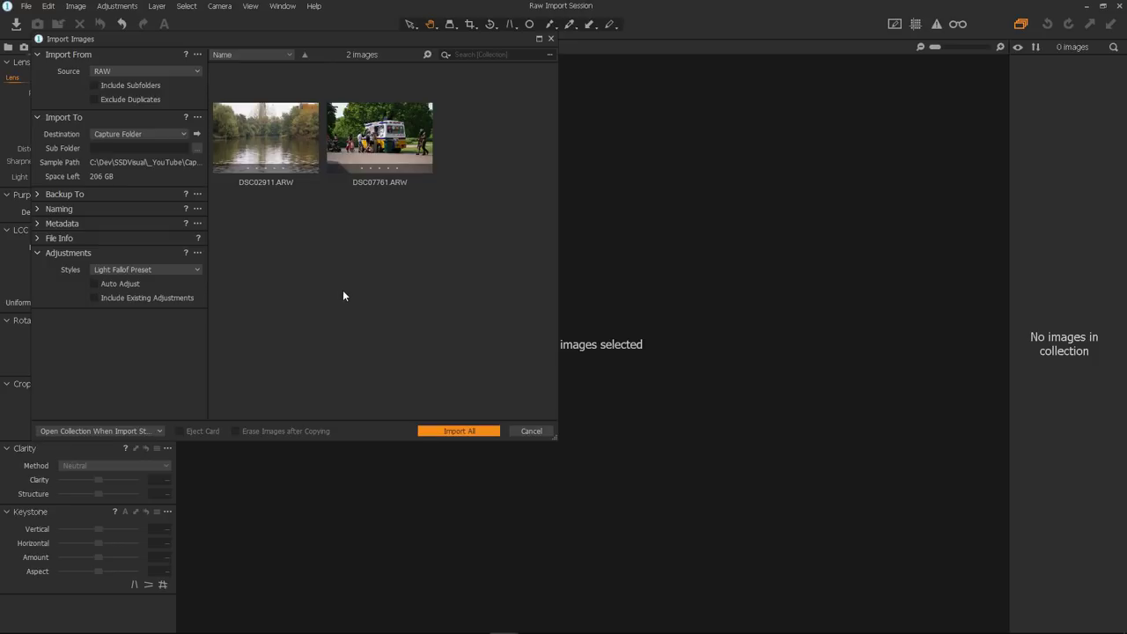
click(460, 430)
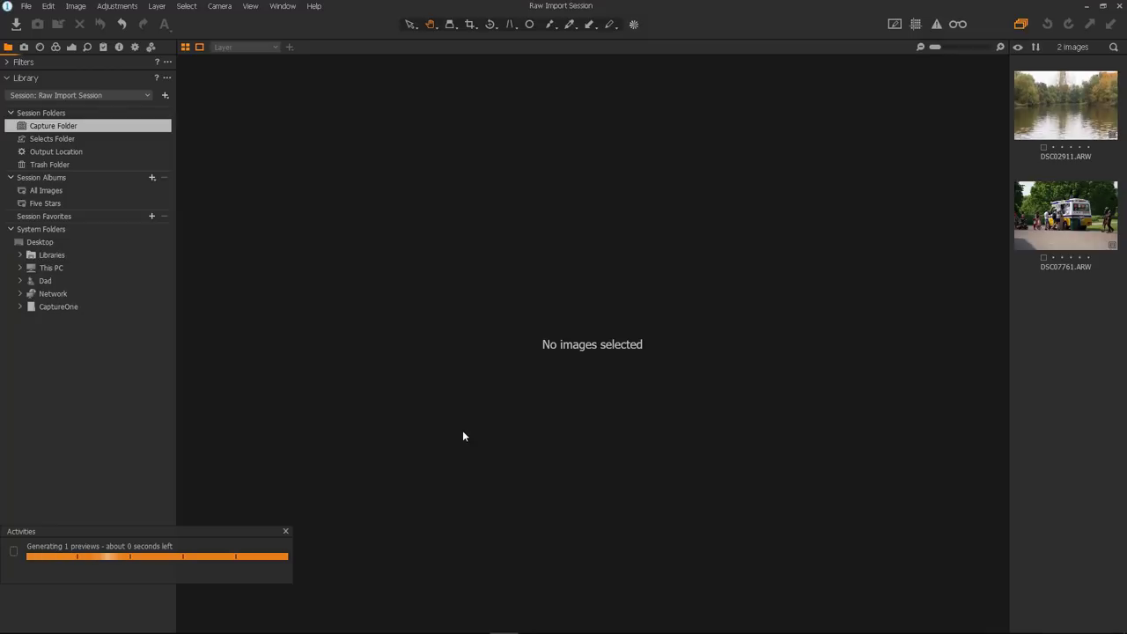
Step: Check the Light Falloff value in Lens Correction on the freshly imported photos
click(1067, 126)
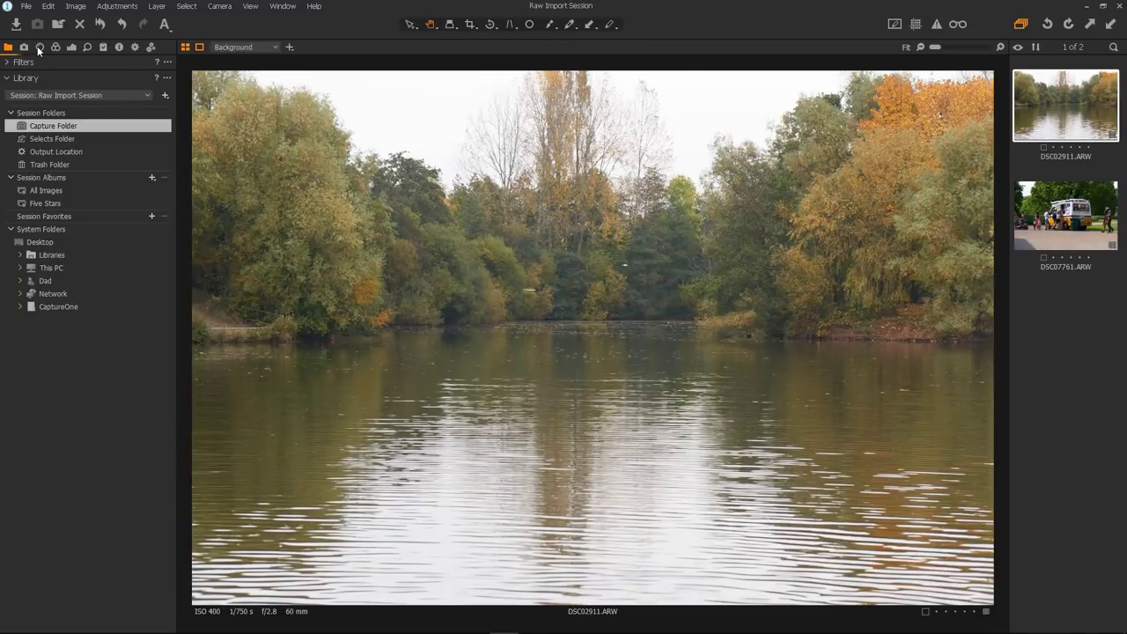
click(39, 47)
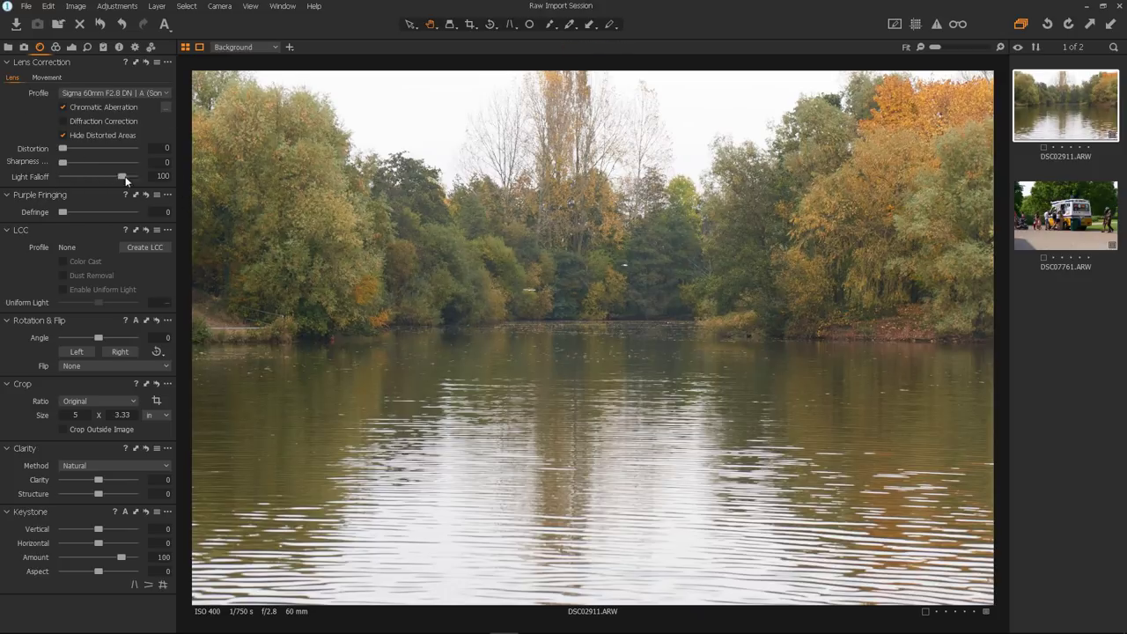
key(Down)
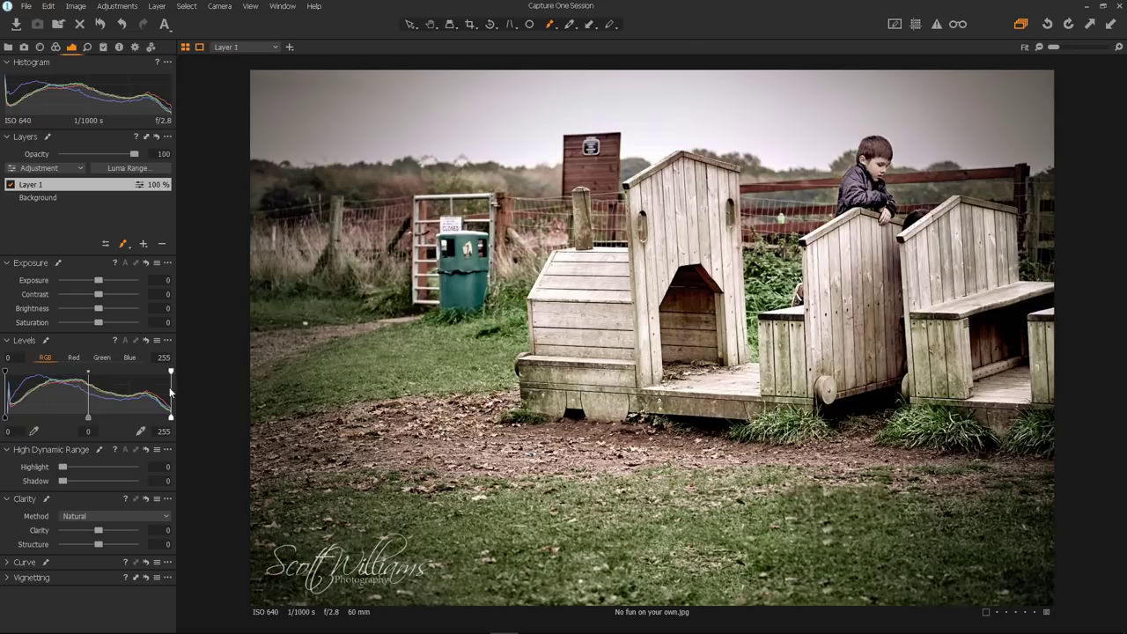
Step: On "No fun on your own.jpg", check Layer 1's mask over the bin and lower the layer's saturation to -100
click(56, 48)
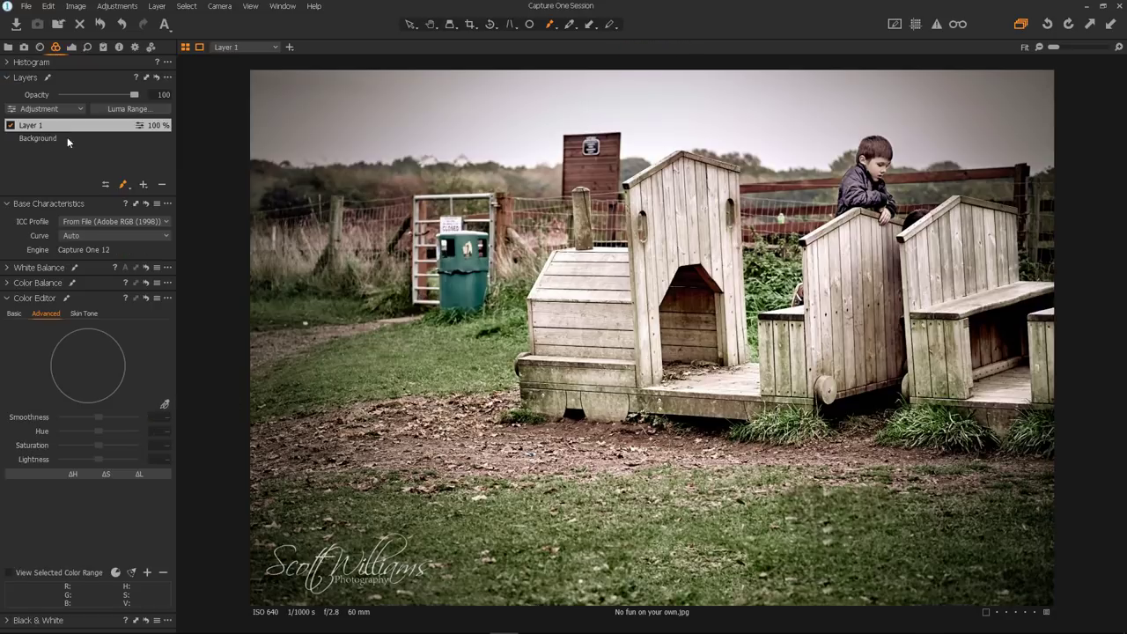
click(74, 51)
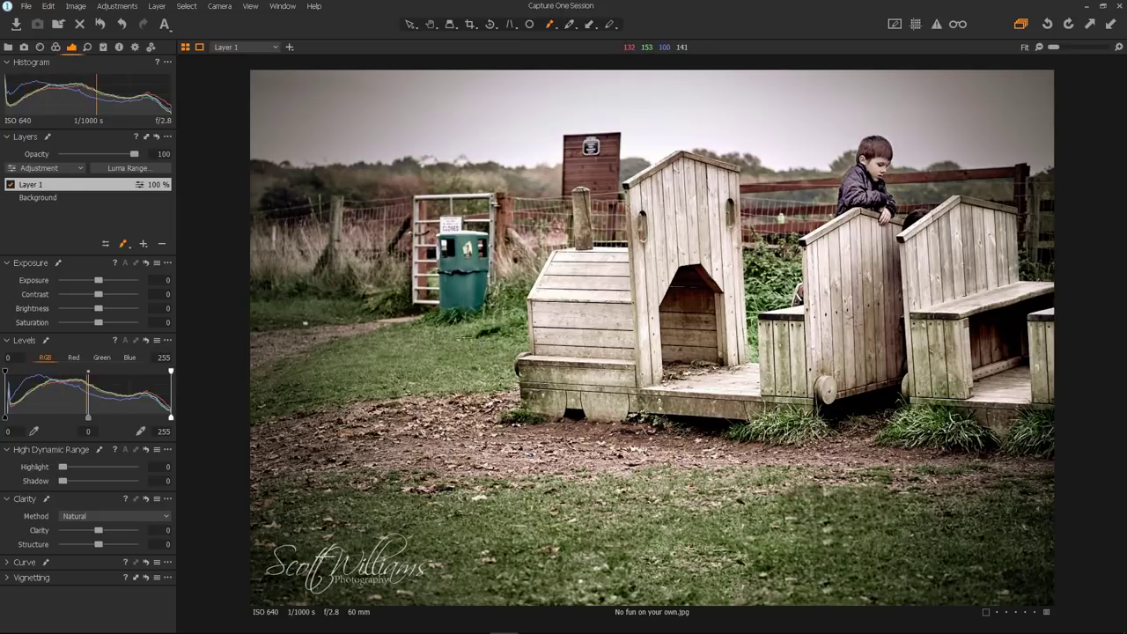
click(446, 253)
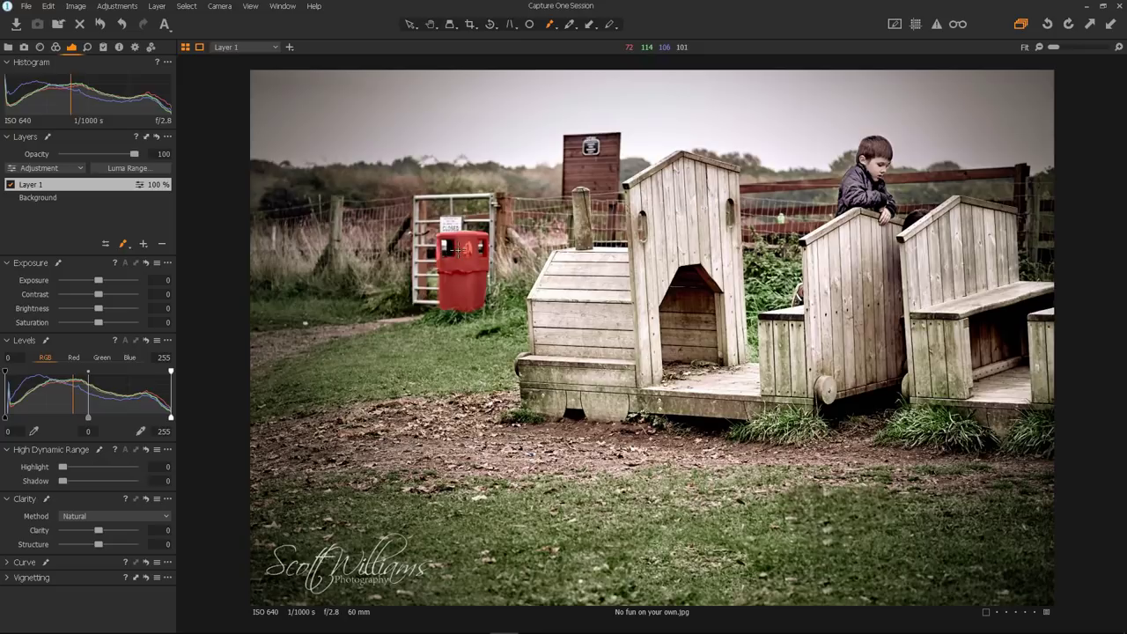
key(m)
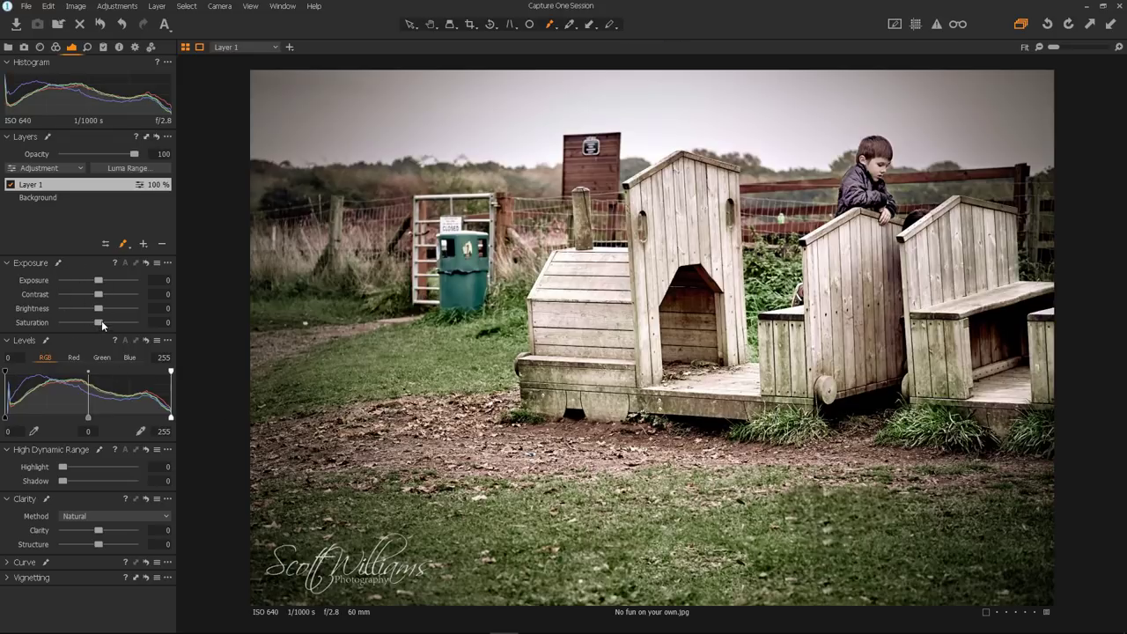
drag(102, 320, 58, 318)
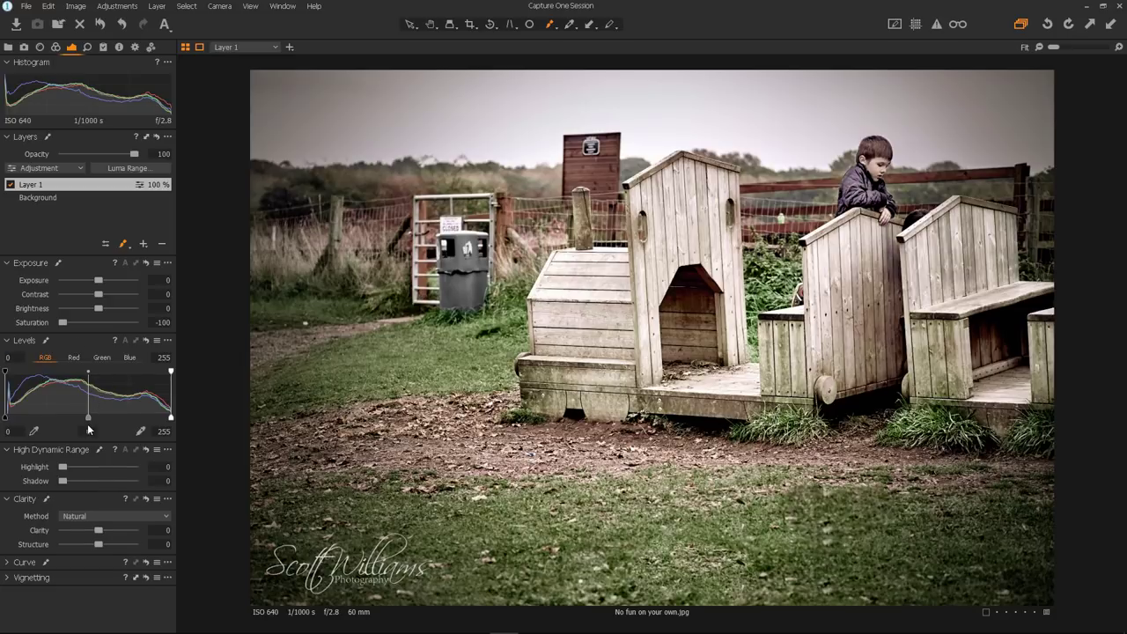
Step: Colour the bin red with Layer 1's Levels midtones, raising the red channel and lowering green and blue, with blue at -0.77
click(74, 357)
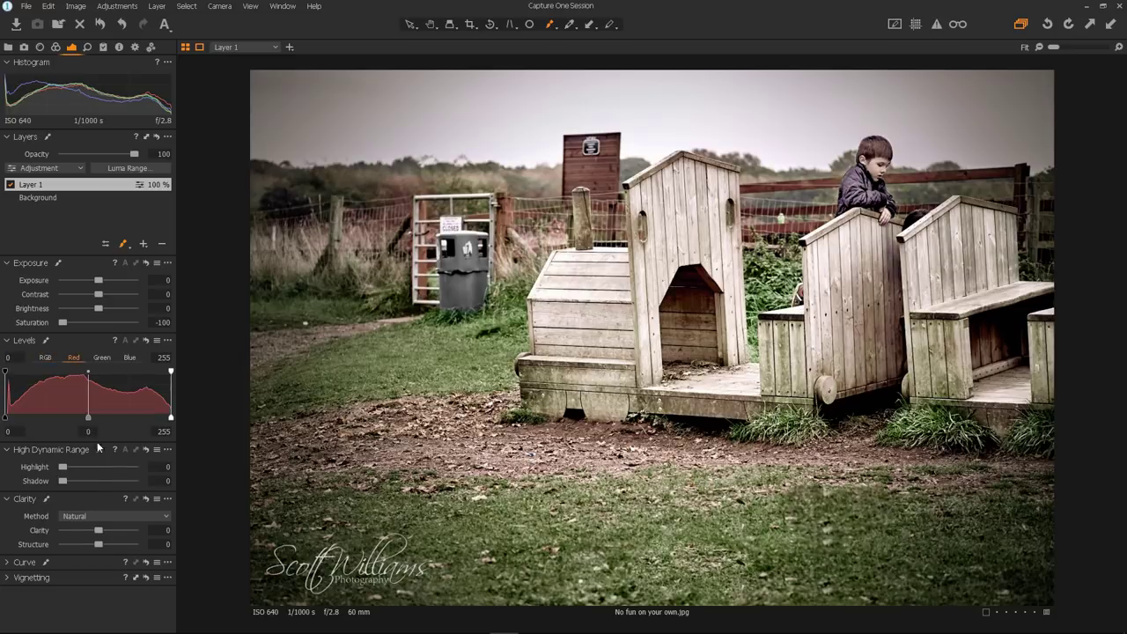
drag(90, 416, 54, 417)
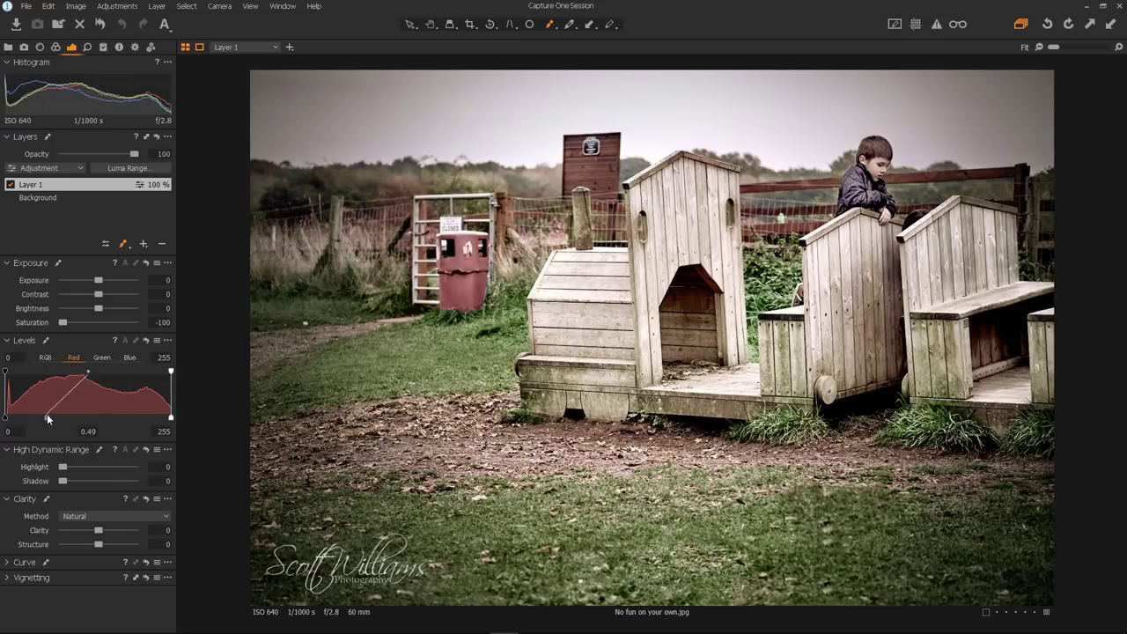
drag(47, 418, 24, 415)
click(106, 358)
drag(90, 416, 152, 418)
click(130, 357)
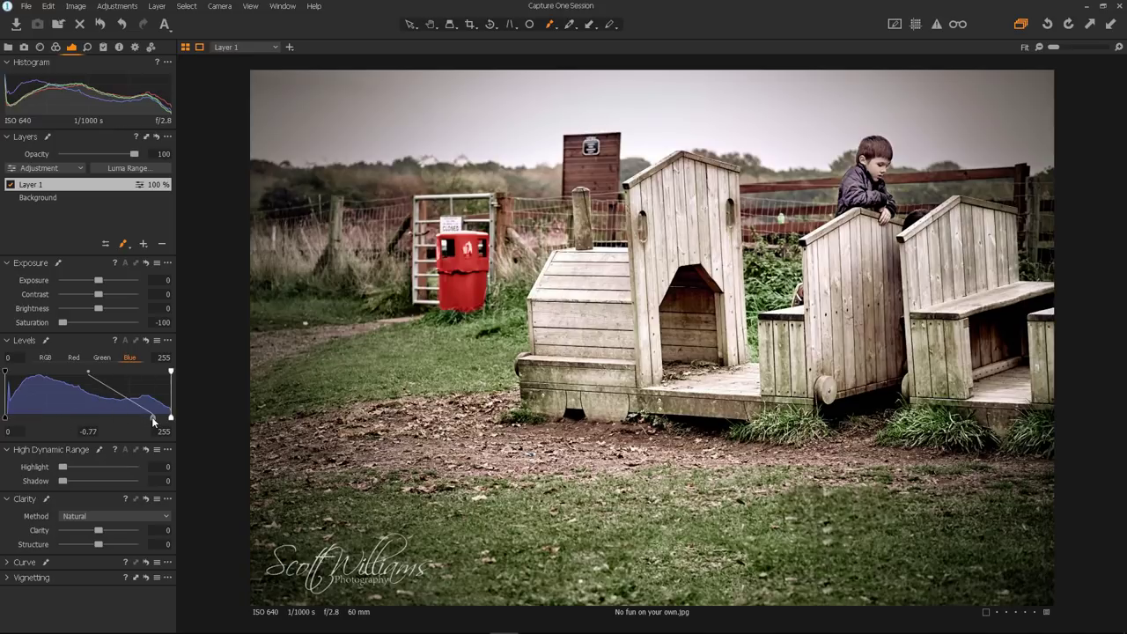
Step: Bring the red, green and blue Levels midtones on Layer 1 back towards neutral, resetting the blue channel's midtone
click(74, 356)
drag(31, 417, 80, 417)
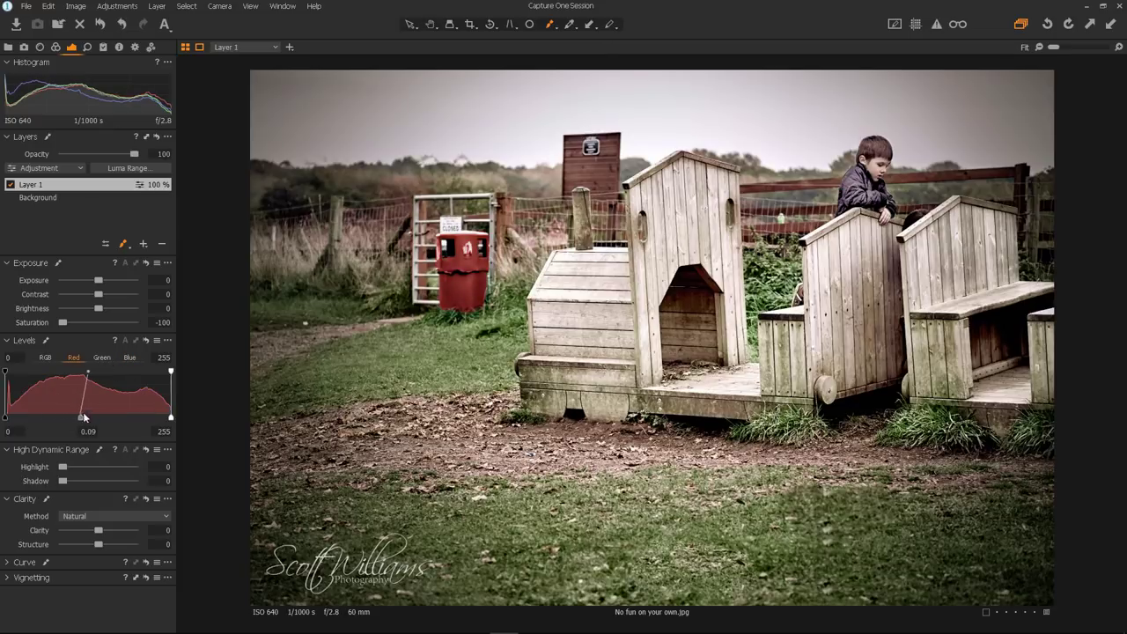
click(103, 357)
drag(114, 418, 101, 420)
click(130, 357)
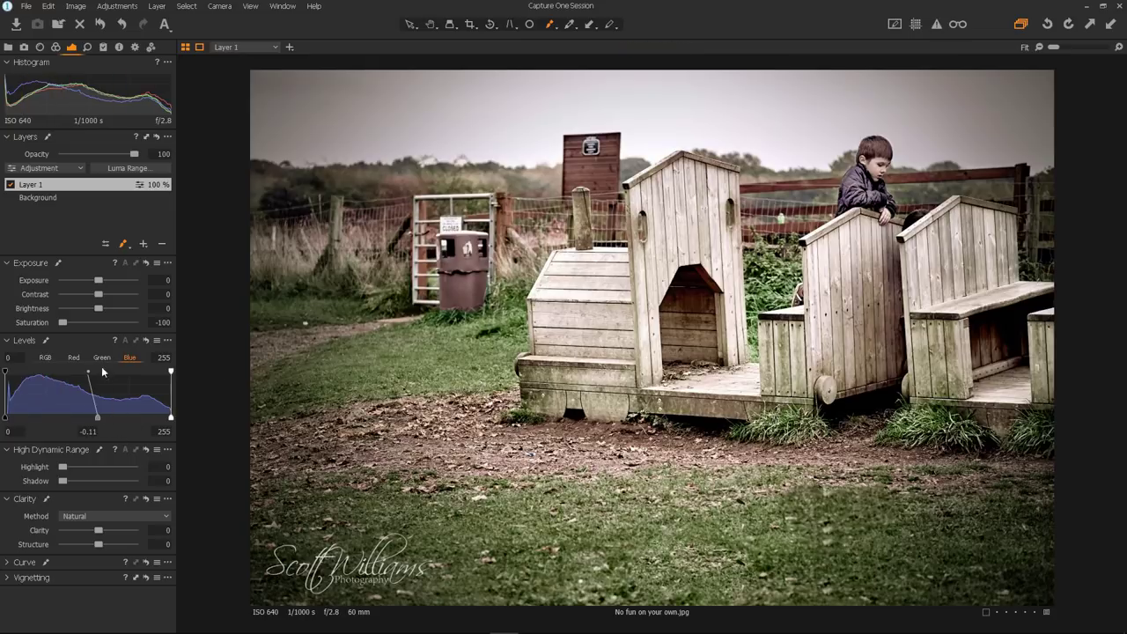
double_click(97, 416)
Step: Colour the bin blue with Layer 1's Levels midtones: blue 0.71, red -0.52 and green -0.54
drag(86, 417, 32, 419)
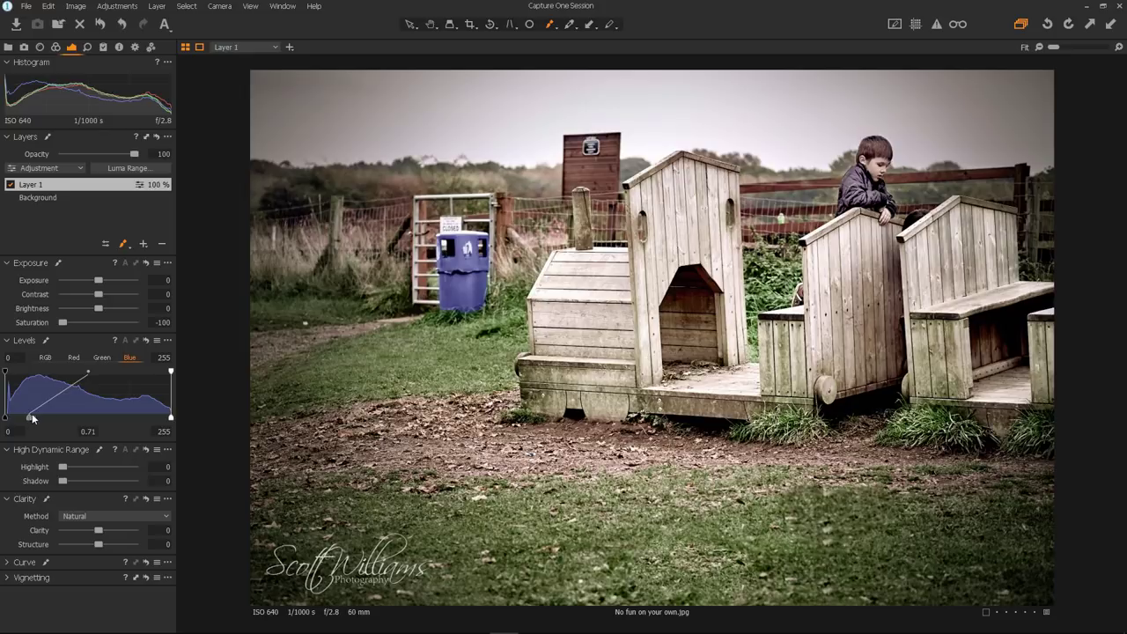
click(74, 359)
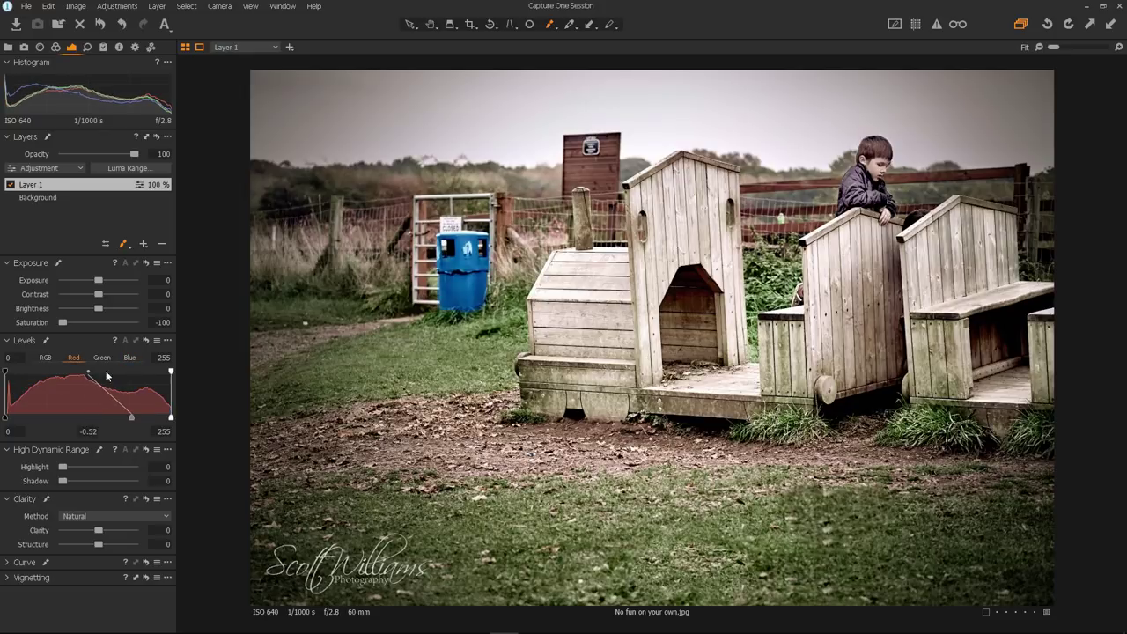
click(102, 358)
drag(89, 418, 133, 418)
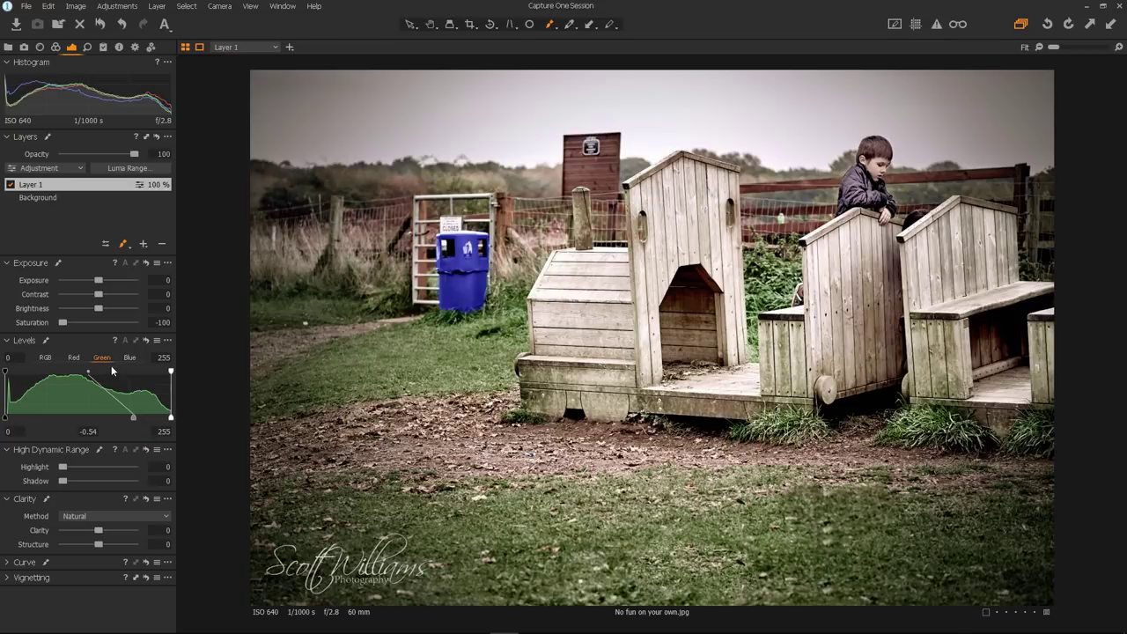
Step: Turn the bin purple by setting Layer 1's red Levels midtone to 0.48, keeping the saturation at -100
click(74, 358)
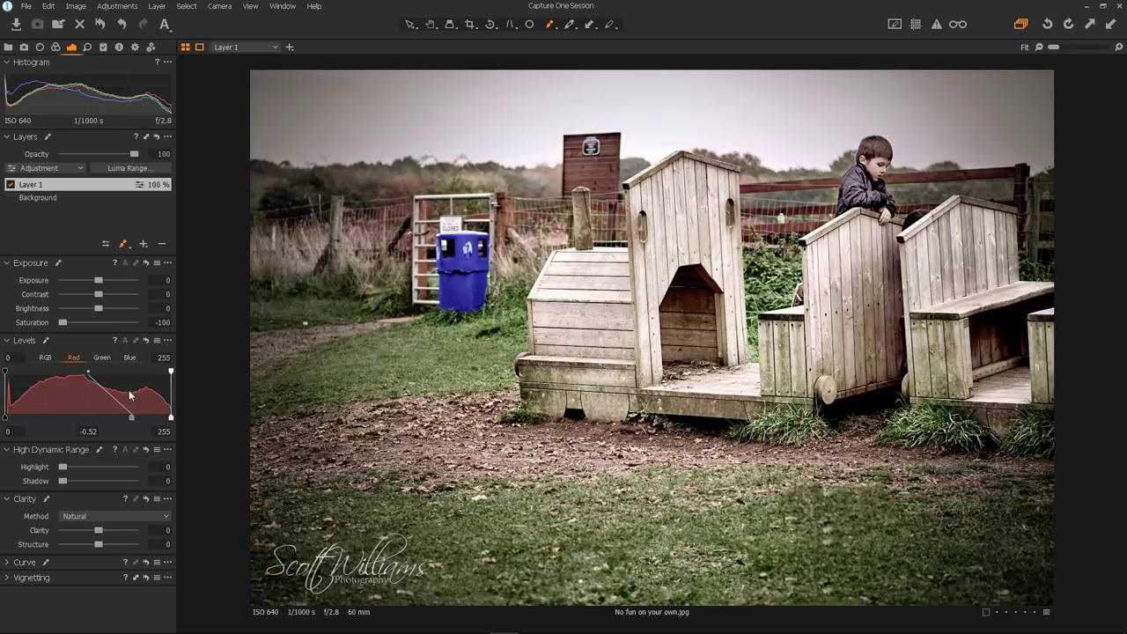
drag(130, 419, 48, 414)
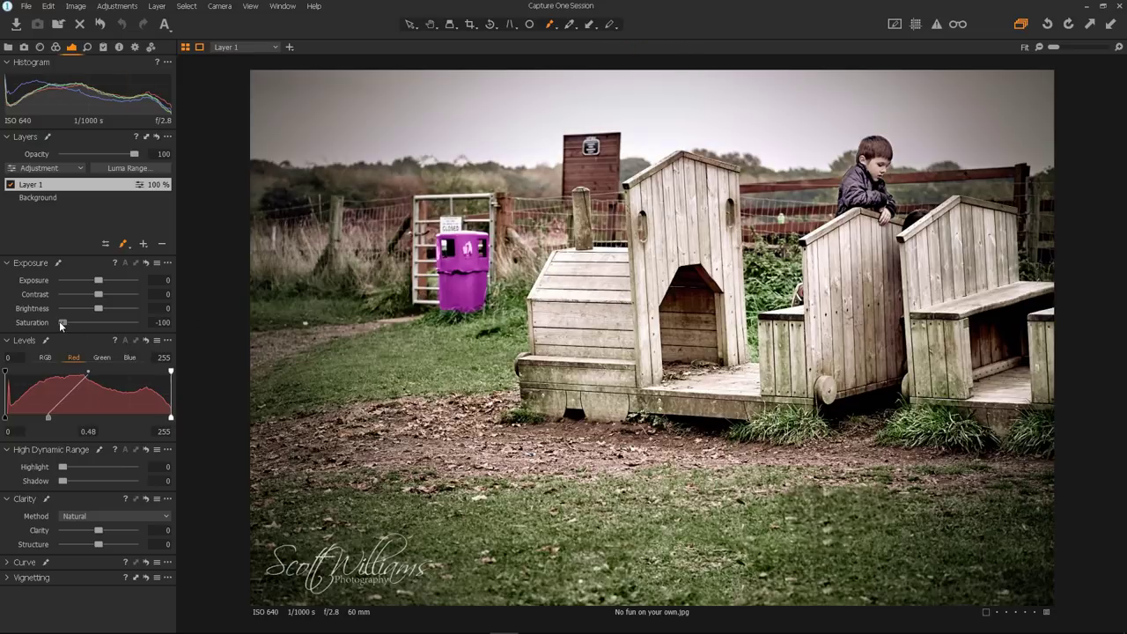
mouse_move(59, 321)
mouse_down()
mouse_move(117, 330)
mouse_move(52, 325)
mouse_up()
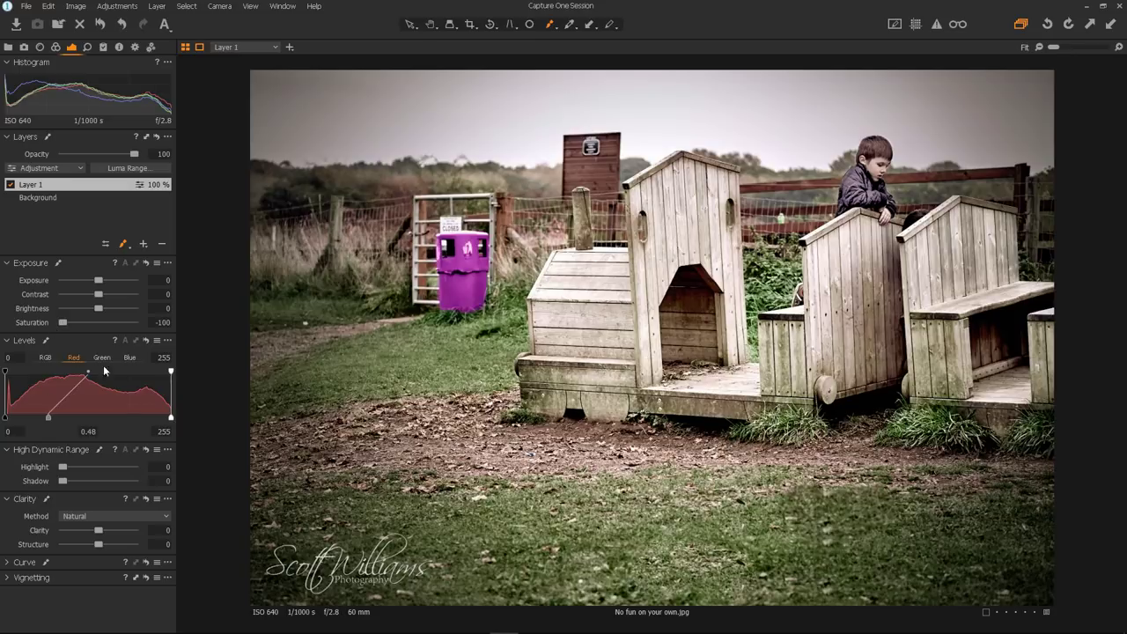